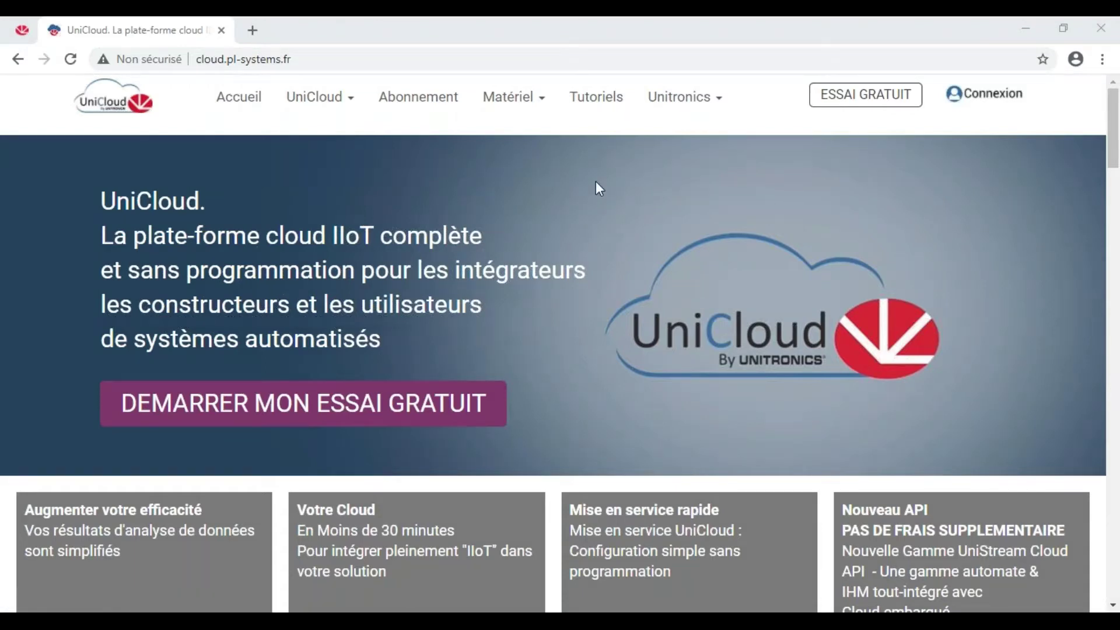
Open the free-trial organisation sign-up page and zoom out to see the whole form.
{"action": "scroll", "coordinate": [595, 185], "scroll_direction": "down", "scroll_amount": 3}
{"action": "scroll", "coordinate": [568, 194], "scroll_direction": "up", "scroll_amount": 3}
{"action": "scroll", "coordinate": [569, 195], "scroll_direction": "down", "scroll_amount": 4}
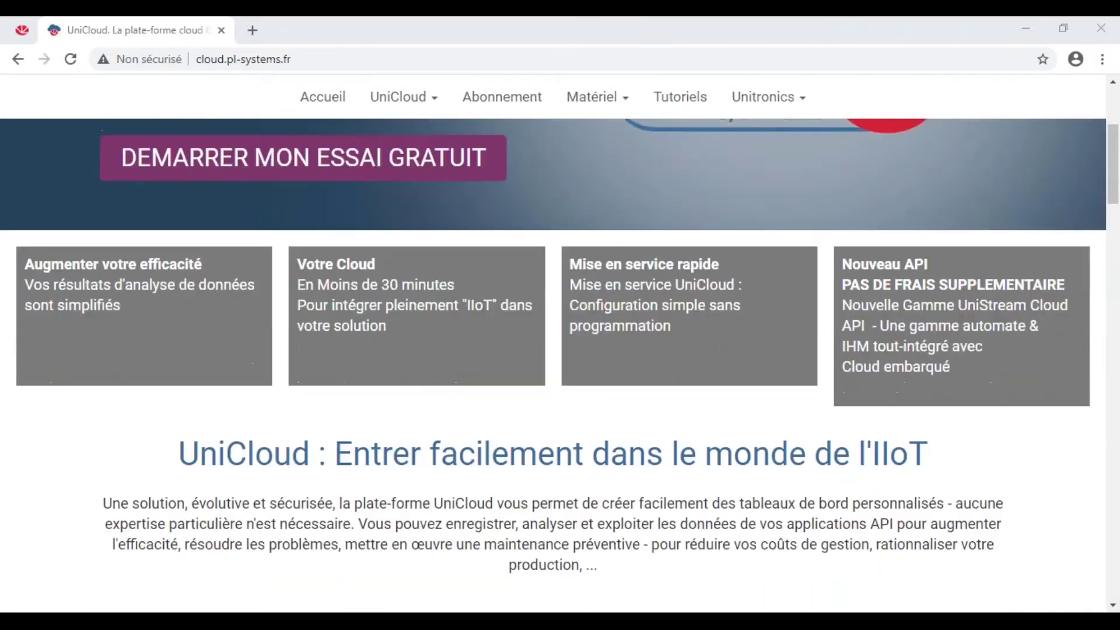
{"action": "scroll", "coordinate": [560, 226], "scroll_direction": "down", "scroll_amount": 7}
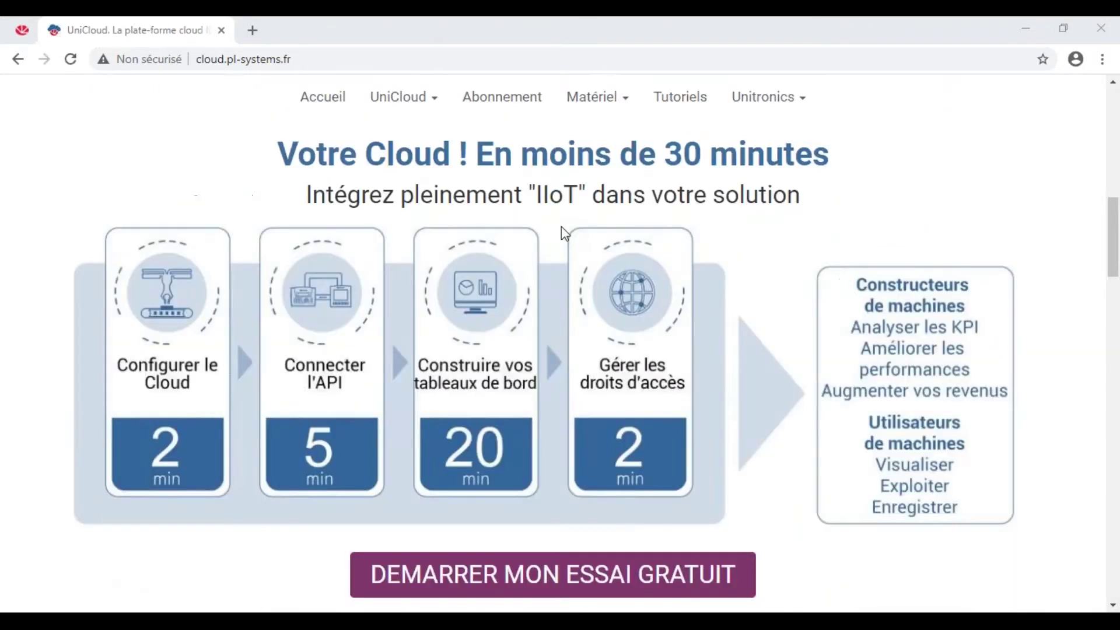
{"action": "scroll", "coordinate": [561, 227], "scroll_direction": "down", "scroll_amount": 10}
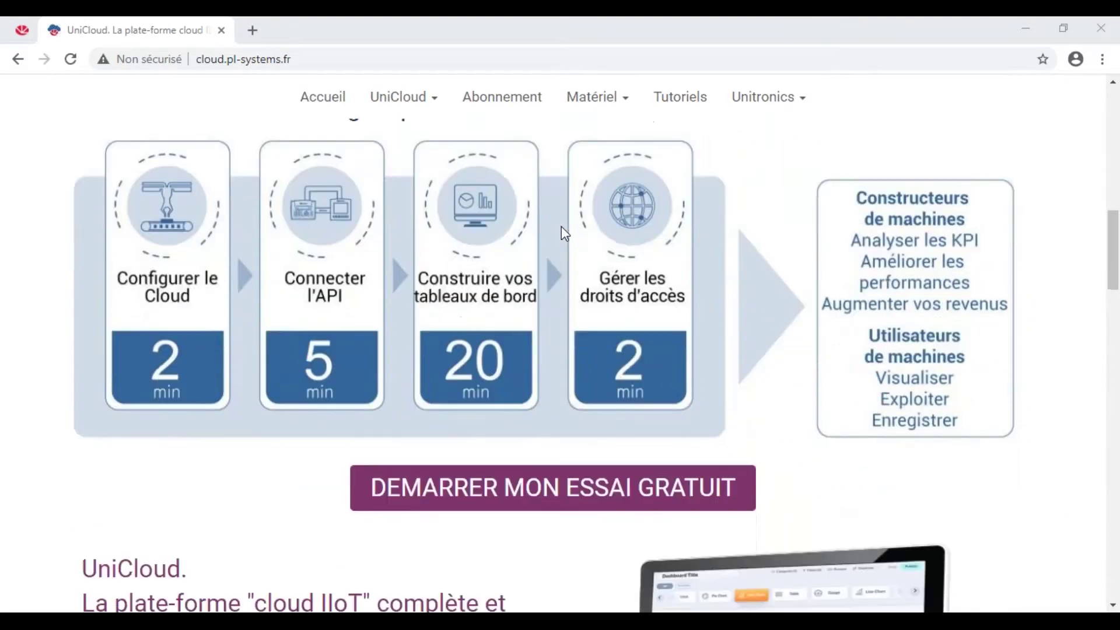
{"action": "scroll", "coordinate": [561, 227], "scroll_direction": "down", "scroll_amount": 16}
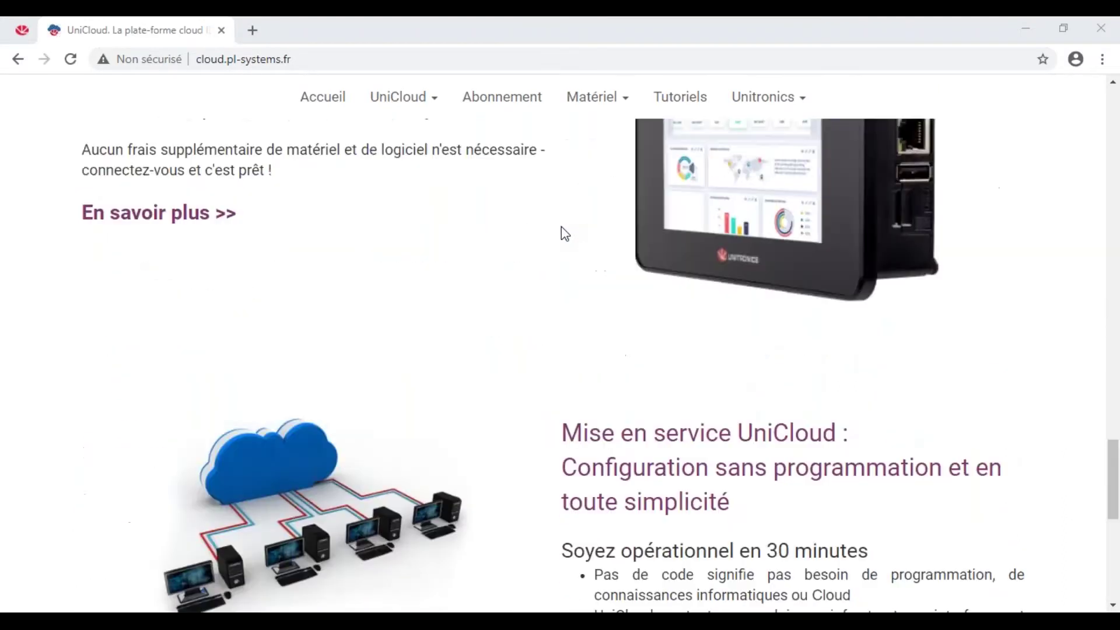
{"action": "scroll", "coordinate": [561, 227], "scroll_direction": "down", "scroll_amount": 9}
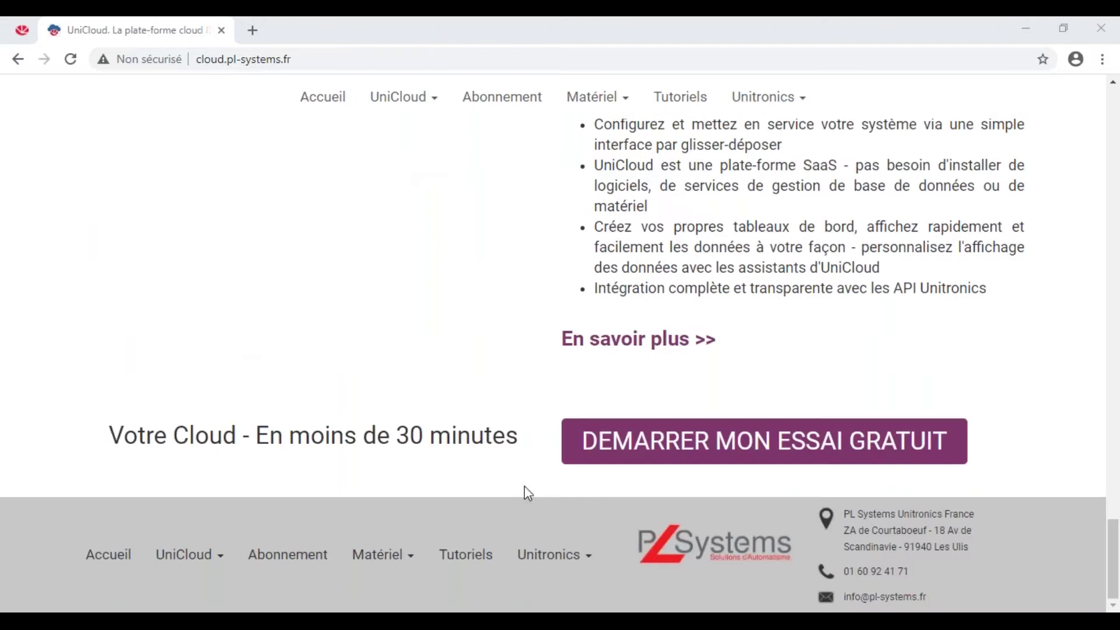
{"action": "left_click", "coordinate": [631, 447]}
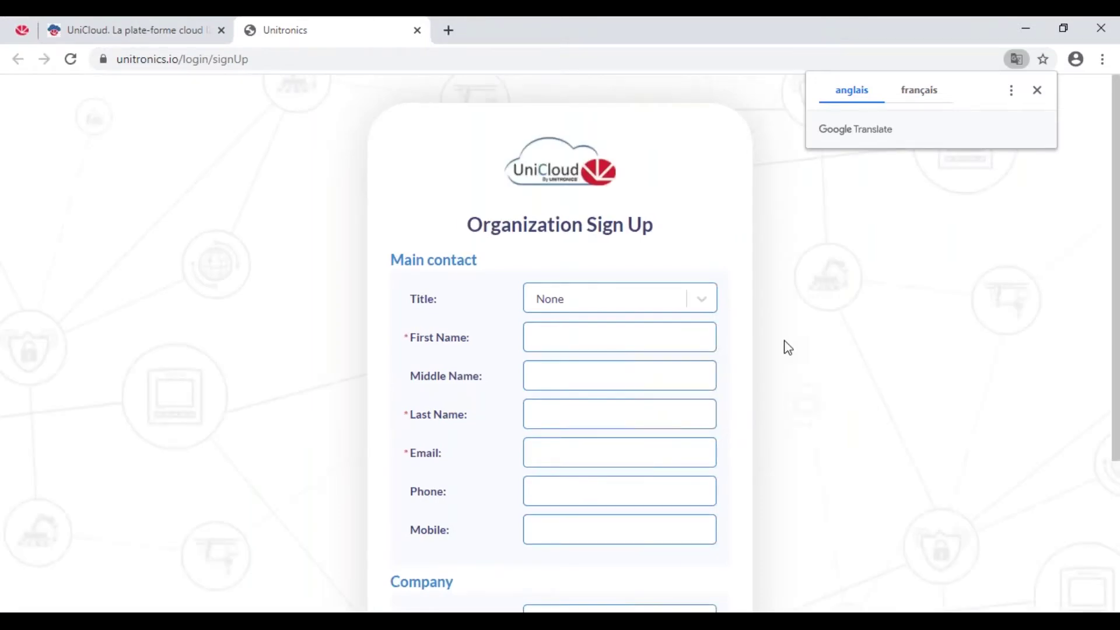
{"action": "key", "text": "ctrl+minus"}
{"action": "scroll", "coordinate": [725, 352], "scroll_direction": "down", "scroll_amount": 5}
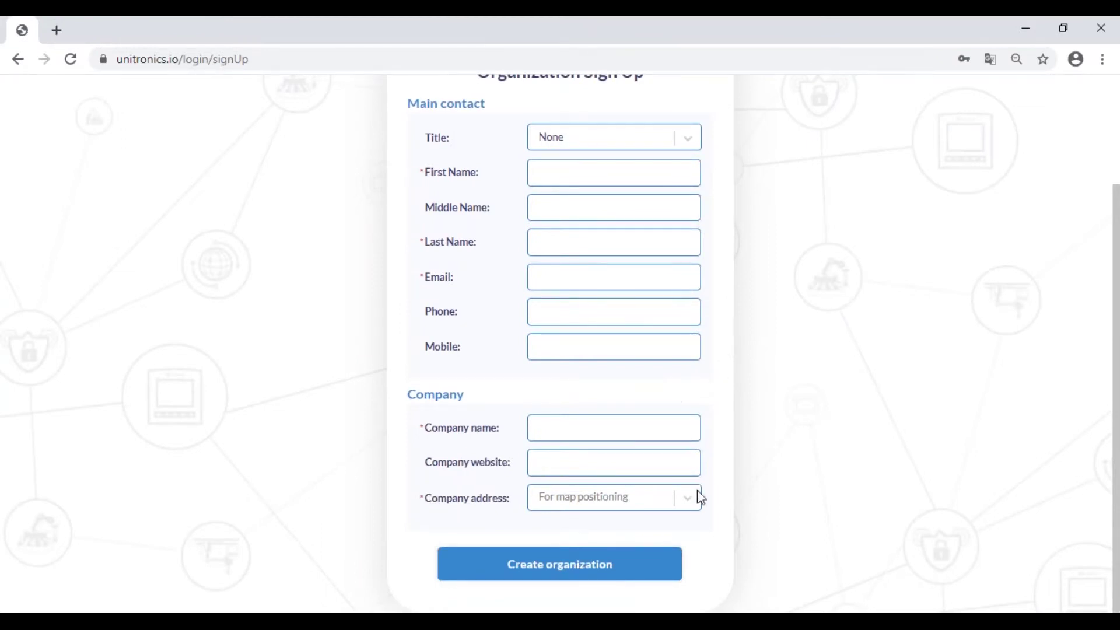
{"action": "scroll", "coordinate": [740, 431], "scroll_direction": "up", "scroll_amount": 3}
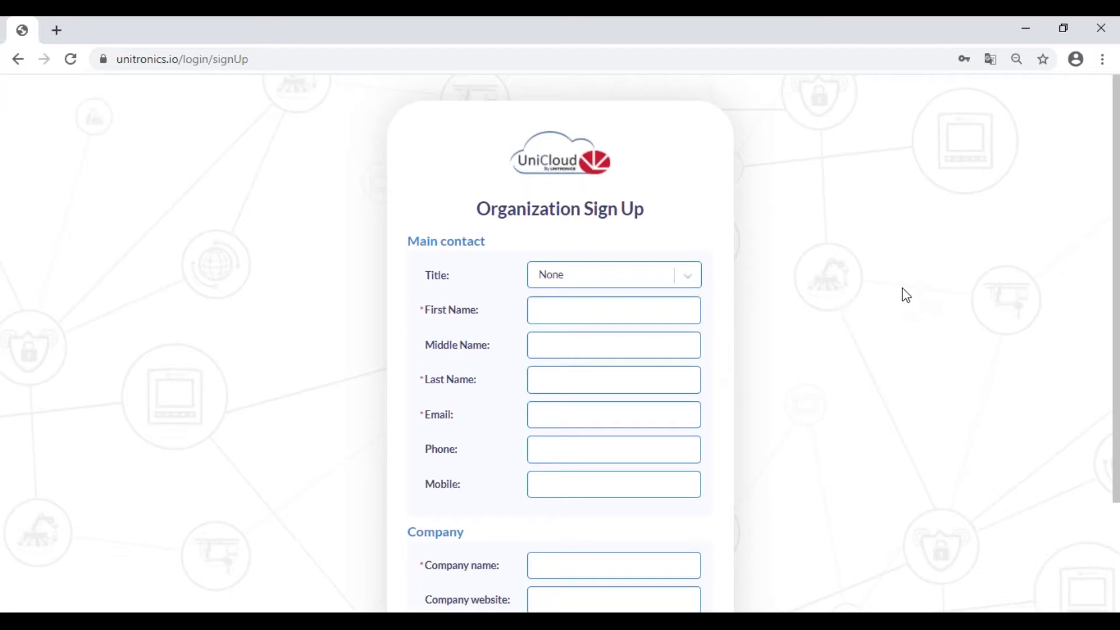
Remove 'signUp' from the address to load the UniCloud login page instead.
{"action": "double_click", "coordinate": [273, 59]}
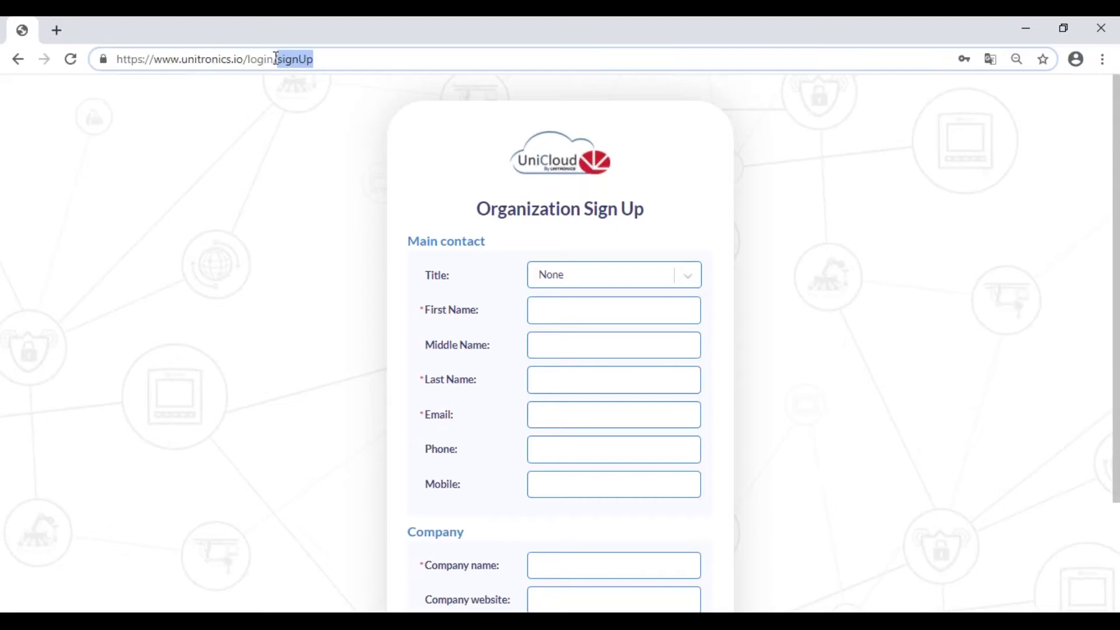
{"action": "key", "text": "BackSpace"}
{"action": "key", "text": "Return"}
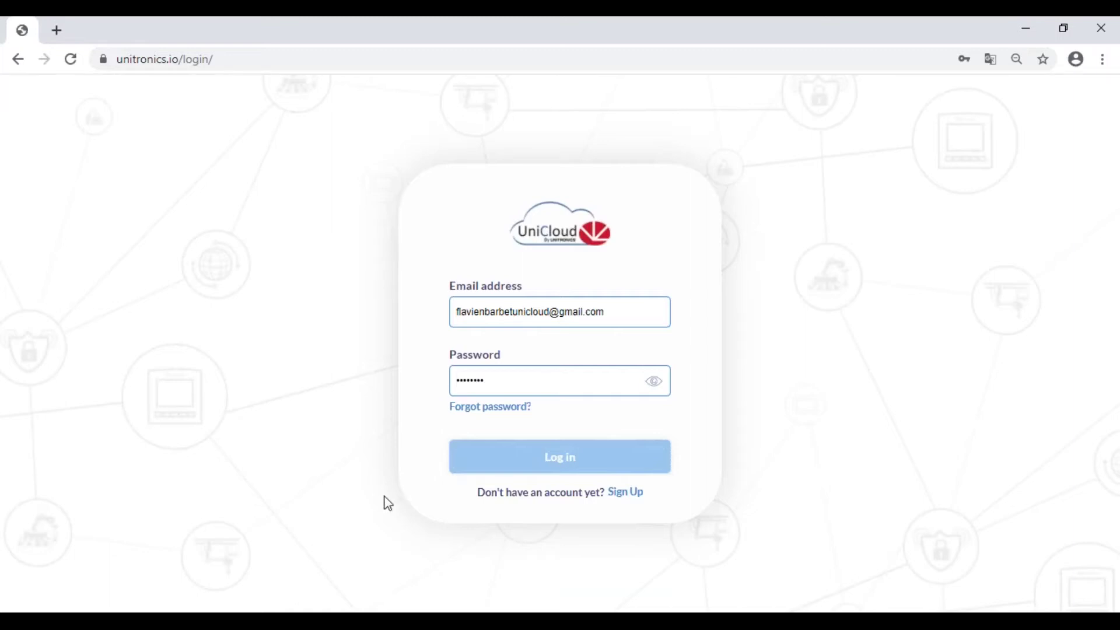
Log in with the saved credentials and expand the navigation sidebar to show its labels.
{"action": "left_click", "coordinate": [569, 459]}
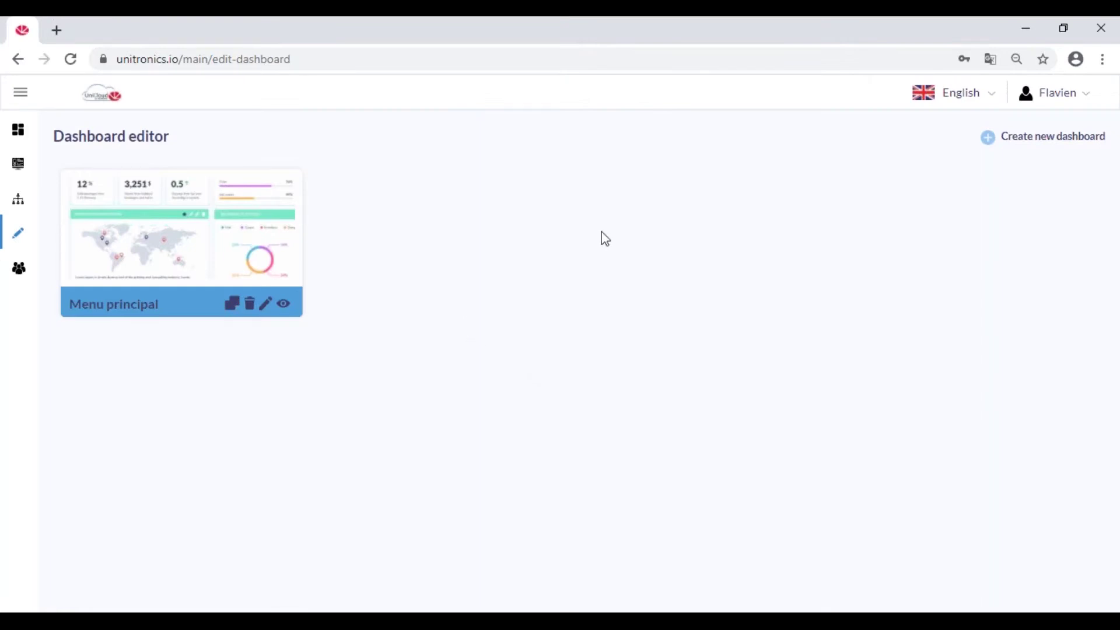
{"action": "left_click", "coordinate": [22, 93]}
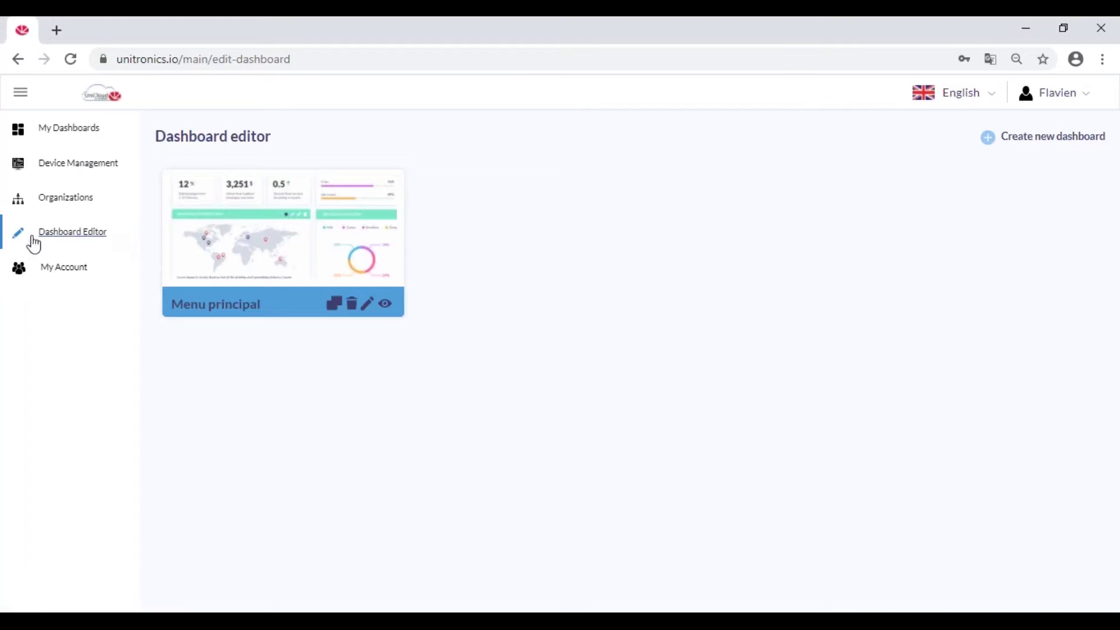
In My Account's language settings, make sure French is set to Publish.
{"action": "left_click", "coordinate": [72, 273]}
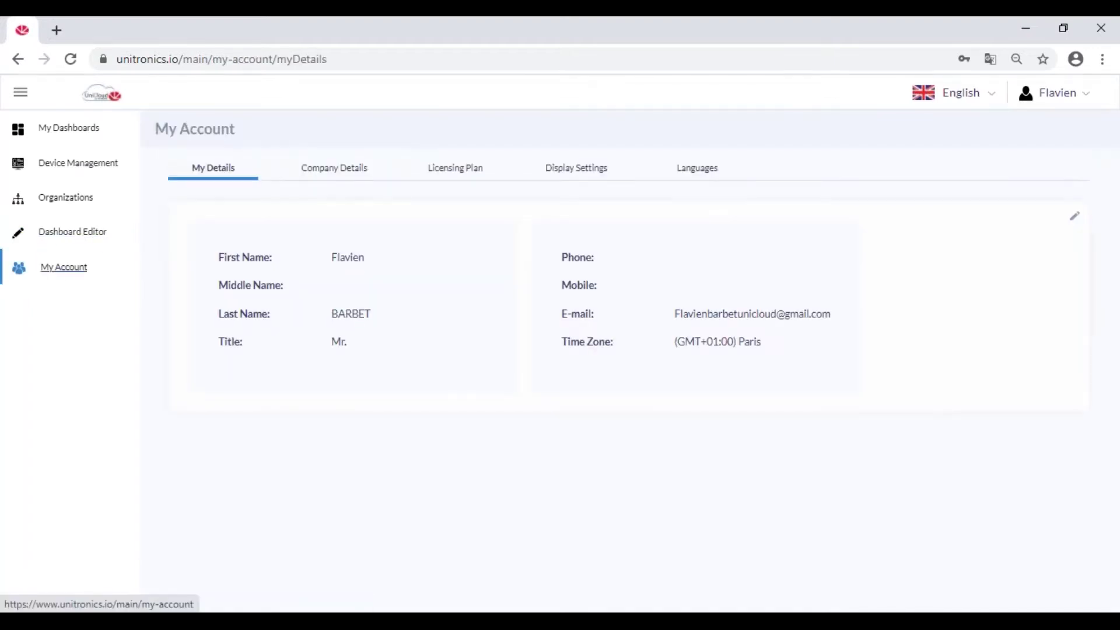
{"action": "left_click", "coordinate": [682, 173]}
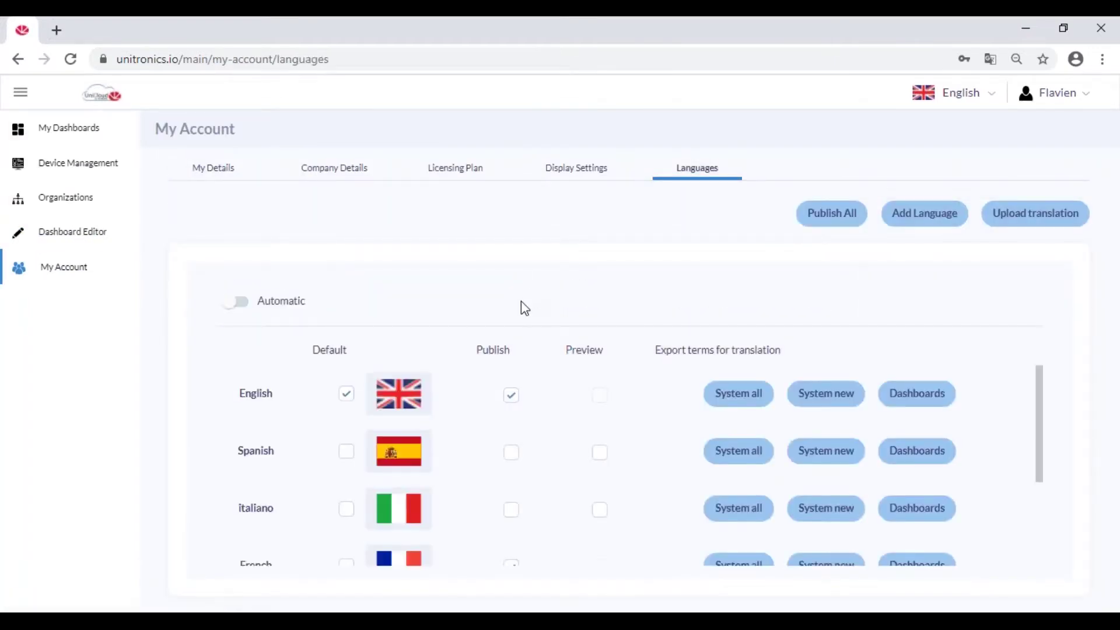
{"action": "scroll", "coordinate": [522, 434], "scroll_direction": "down", "scroll_amount": 3}
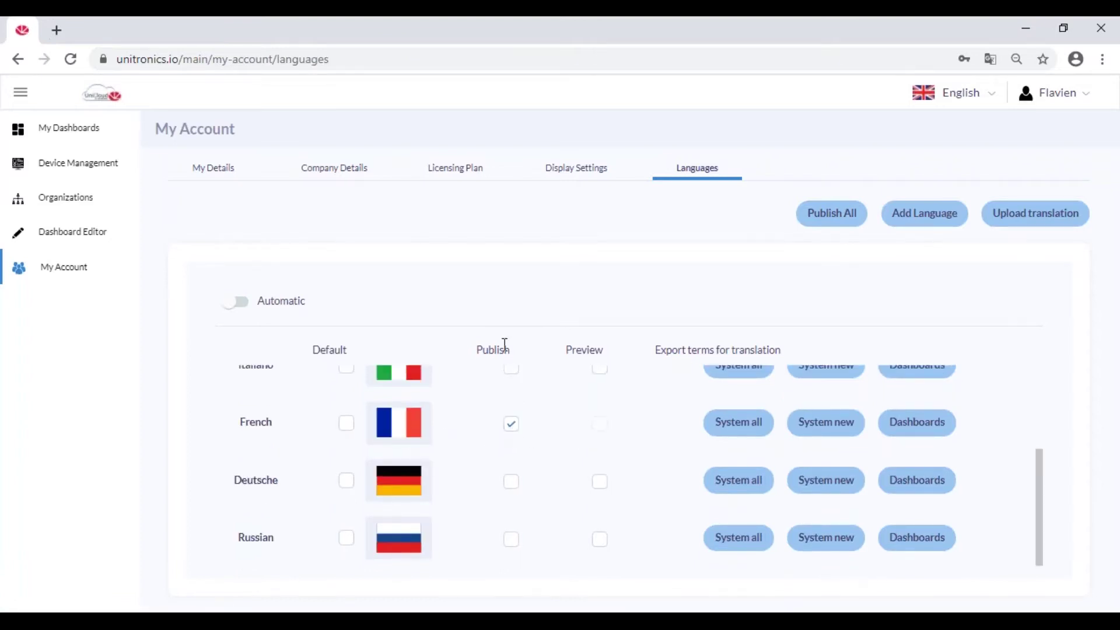
{"action": "left_click", "coordinate": [512, 423]}
{"action": "left_click", "coordinate": [513, 423]}
Switch the interface language to French, return to the Dashboard Editor, and minimize the browser.
{"action": "left_click", "coordinate": [954, 93]}
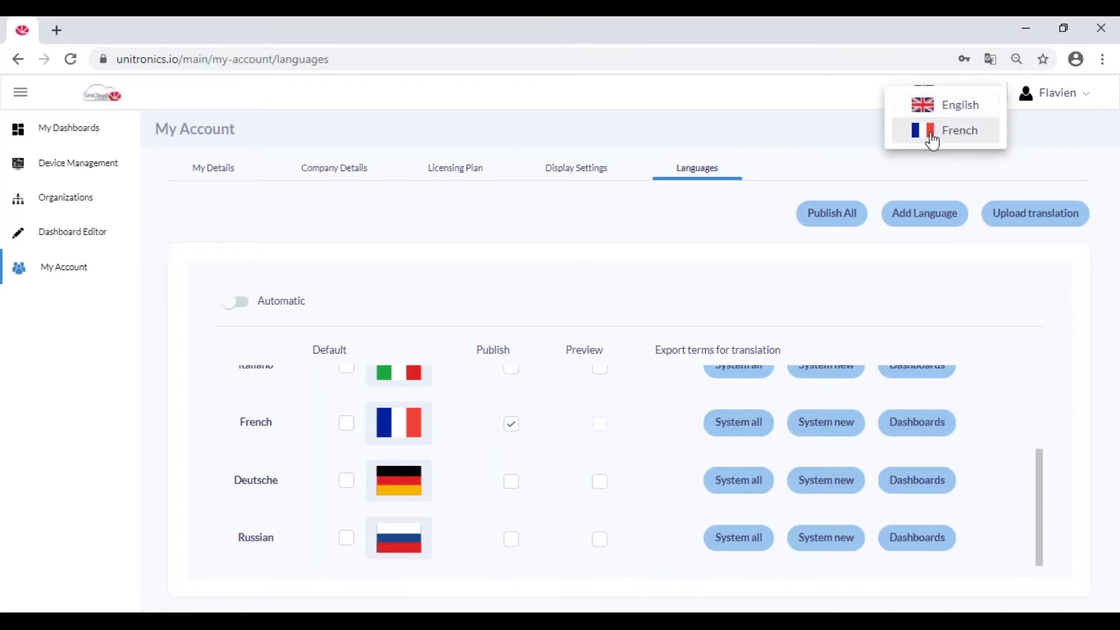
{"action": "left_click", "coordinate": [962, 137]}
{"action": "left_click", "coordinate": [73, 231]}
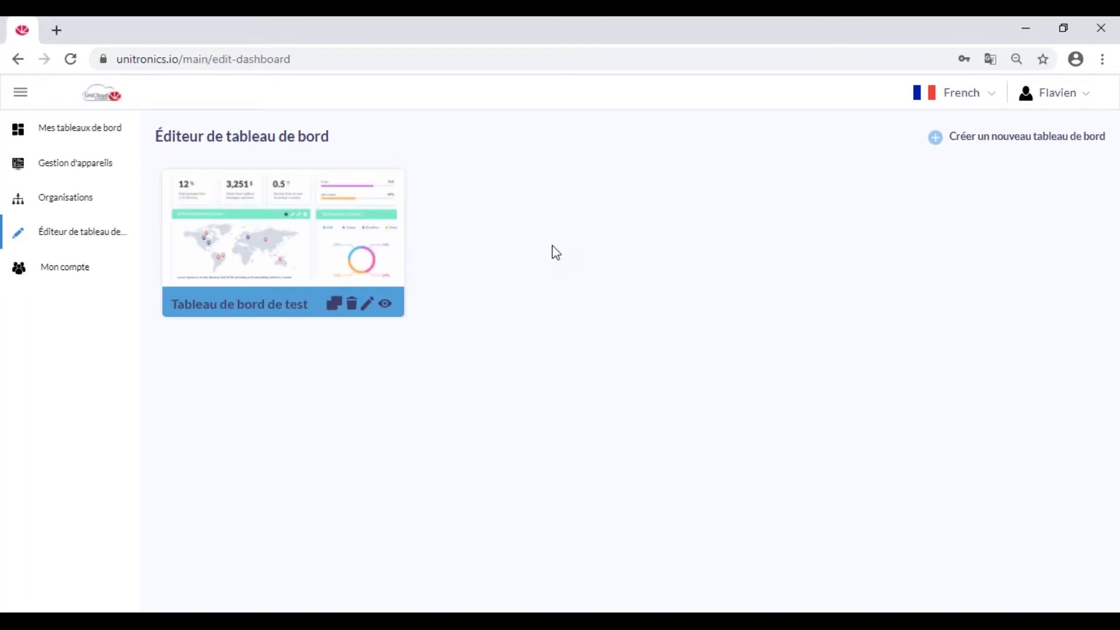
{"action": "left_click", "coordinate": [1026, 32]}
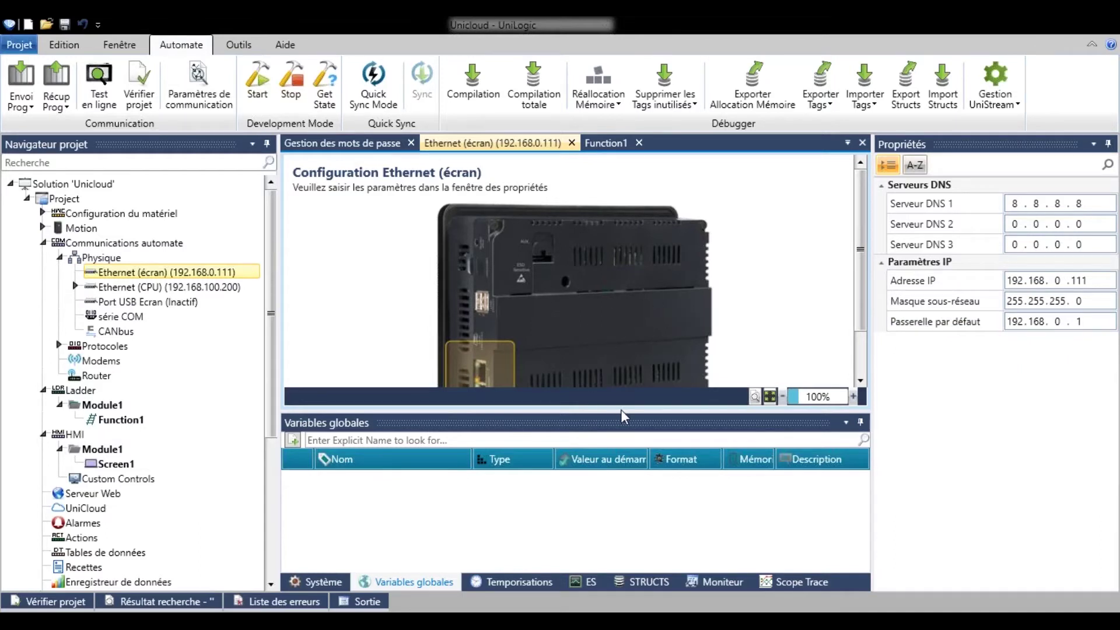
Enlarge the Ethernet preview area and check the Serveur DNS 1 address, leaving it unchanged.
{"action": "left_click_drag", "start_coordinate": [624, 410], "coordinate": [624, 469]}
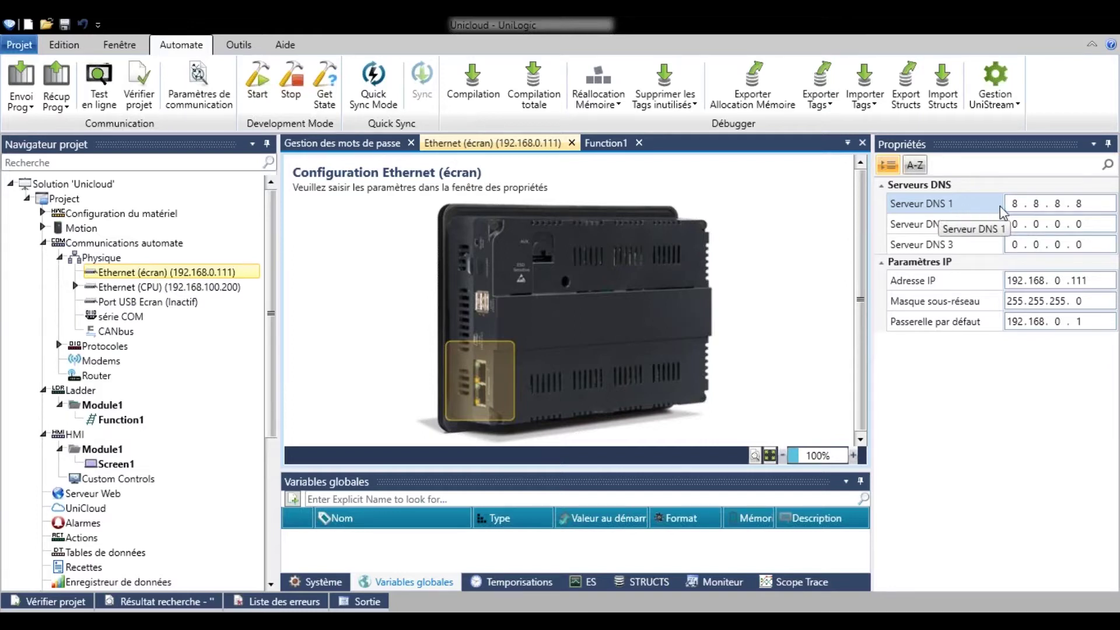
{"action": "left_click", "coordinate": [1019, 204]}
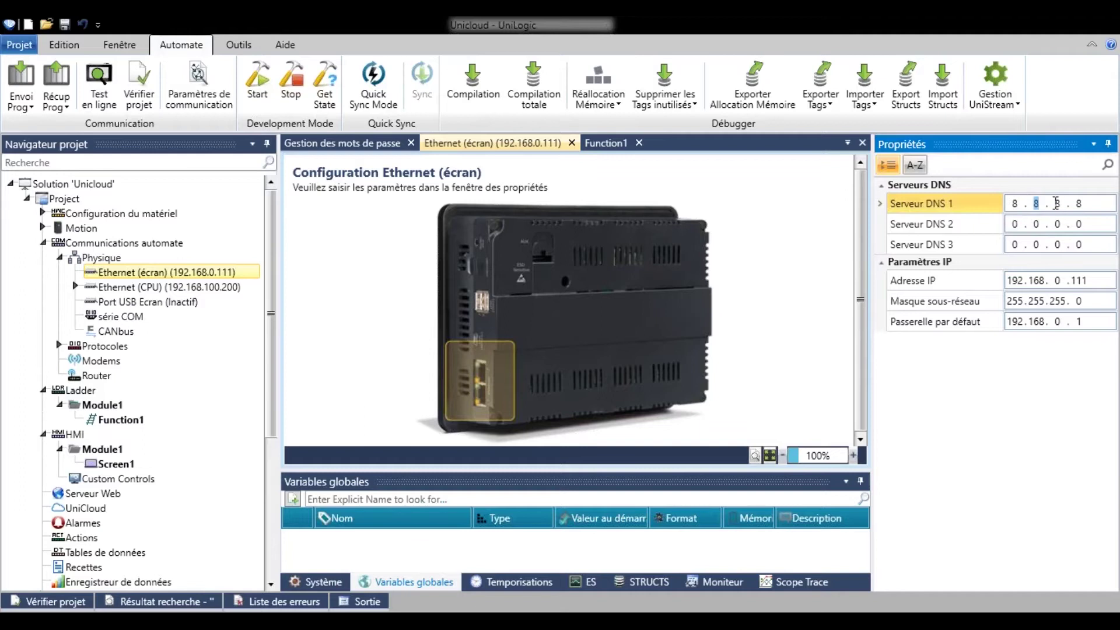
{"action": "left_click", "coordinate": [1079, 205]}
{"action": "left_click", "coordinate": [684, 255]}
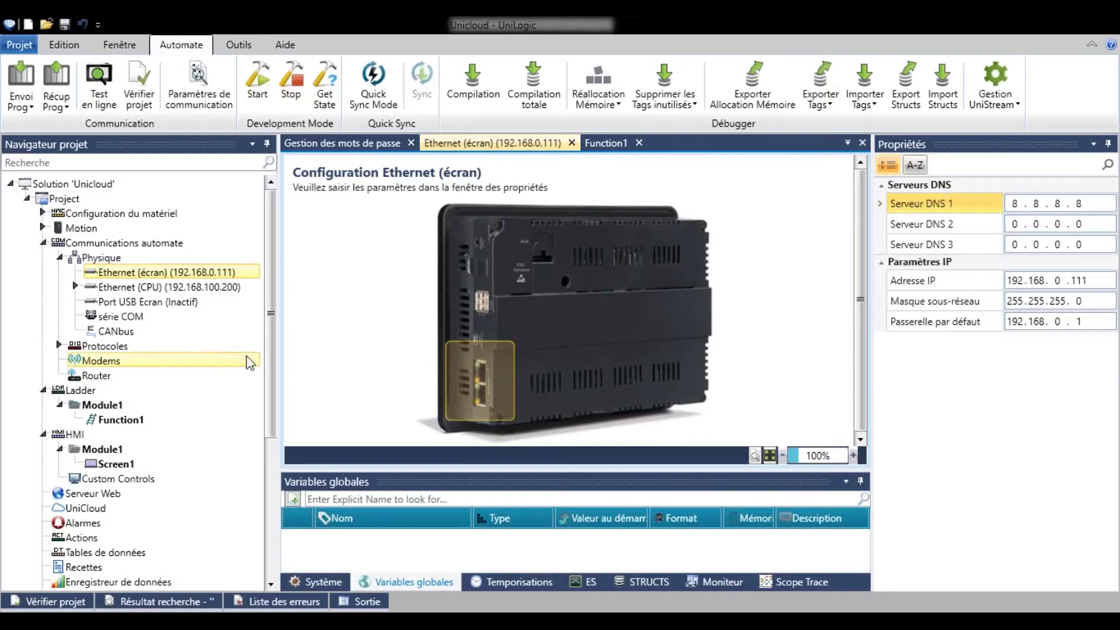
{"action": "scroll", "coordinate": [232, 326], "scroll_direction": "down", "scroll_amount": 5}
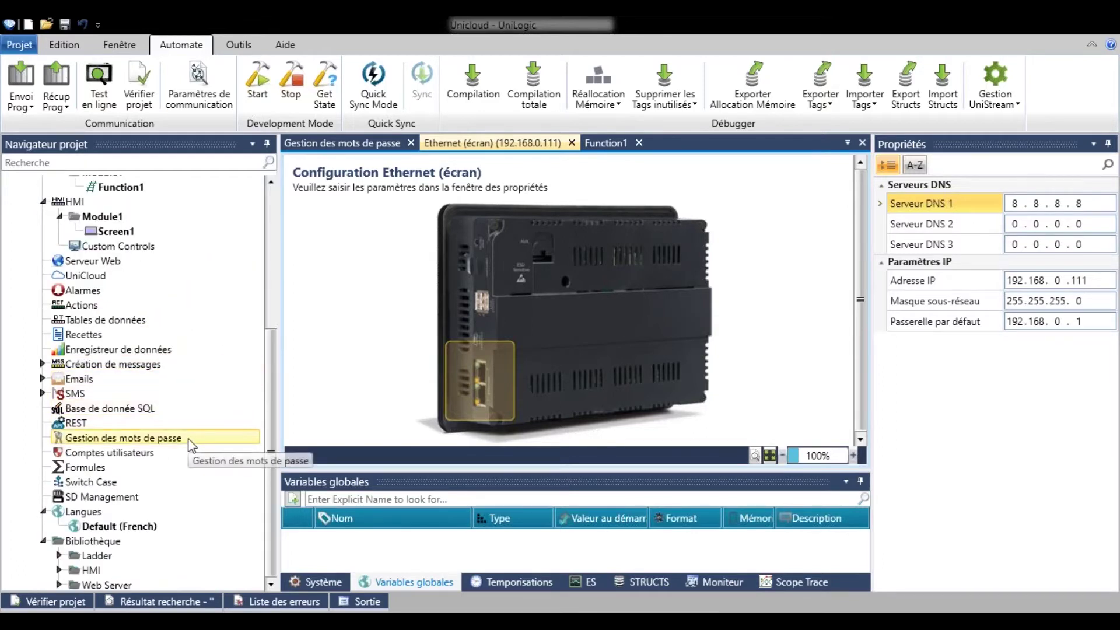
Open the Gestion des mots de passe settings and briefly bring up VNC Viewer.
{"action": "left_click", "coordinate": [189, 438]}
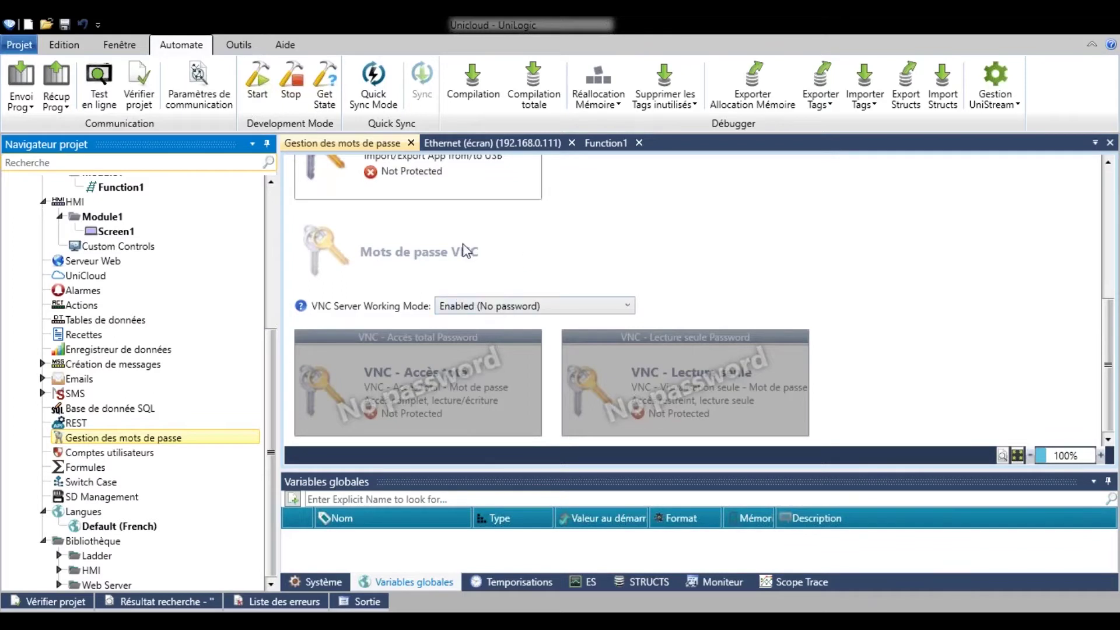
{"action": "left_click", "coordinate": [664, 623]}
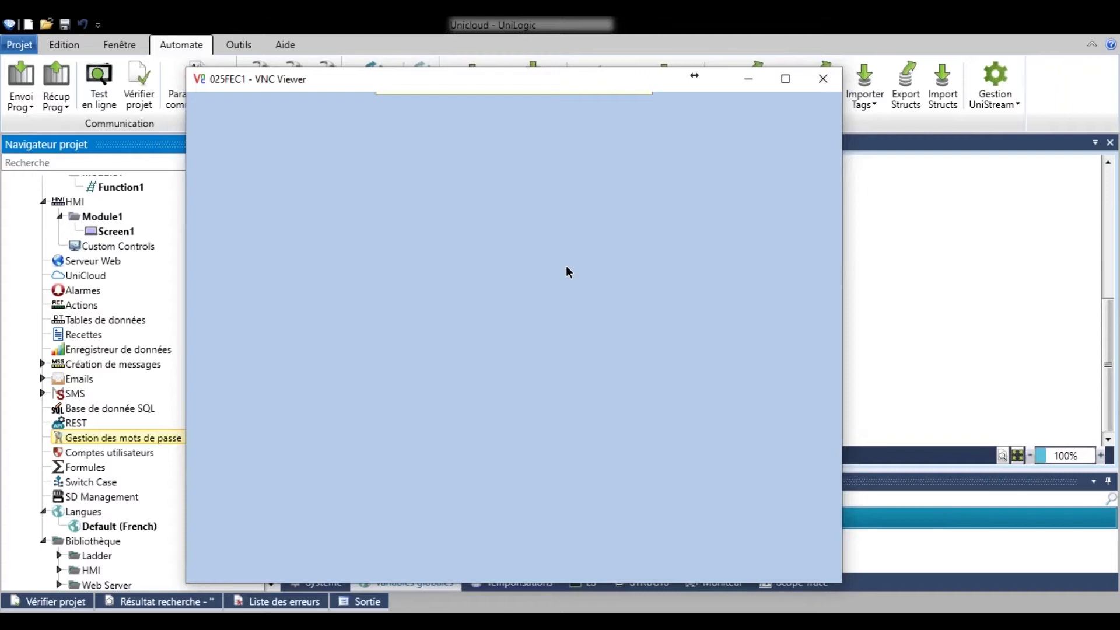
{"action": "scroll", "coordinate": [202, 405], "scroll_direction": "up", "scroll_amount": 3}
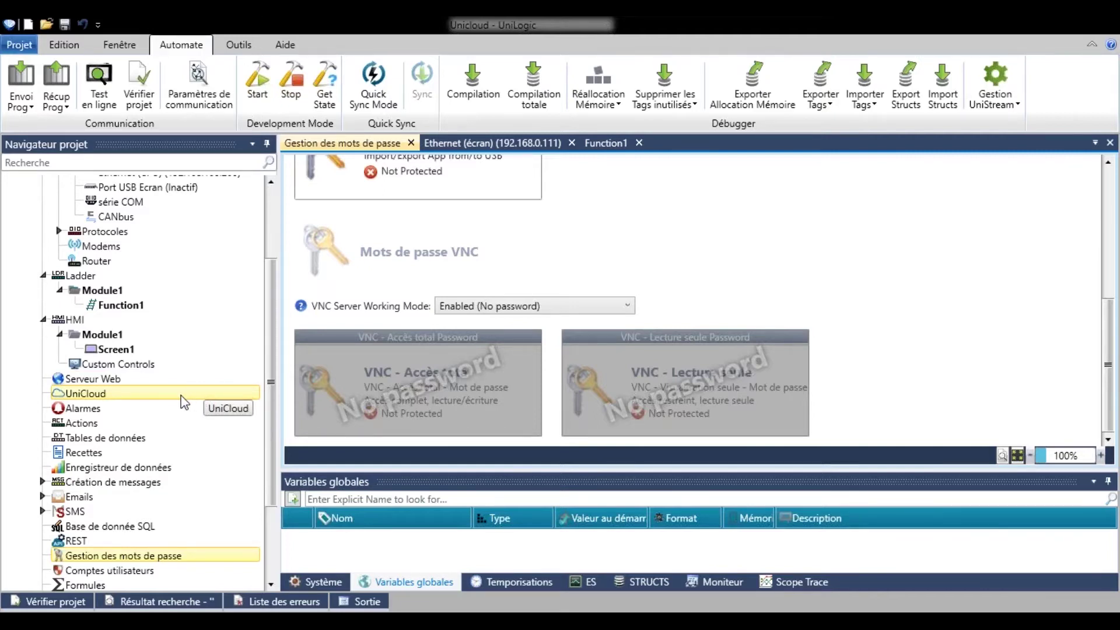
Enable UniCloud integration for the project and start creating a new asset type.
{"action": "left_click", "coordinate": [182, 395]}
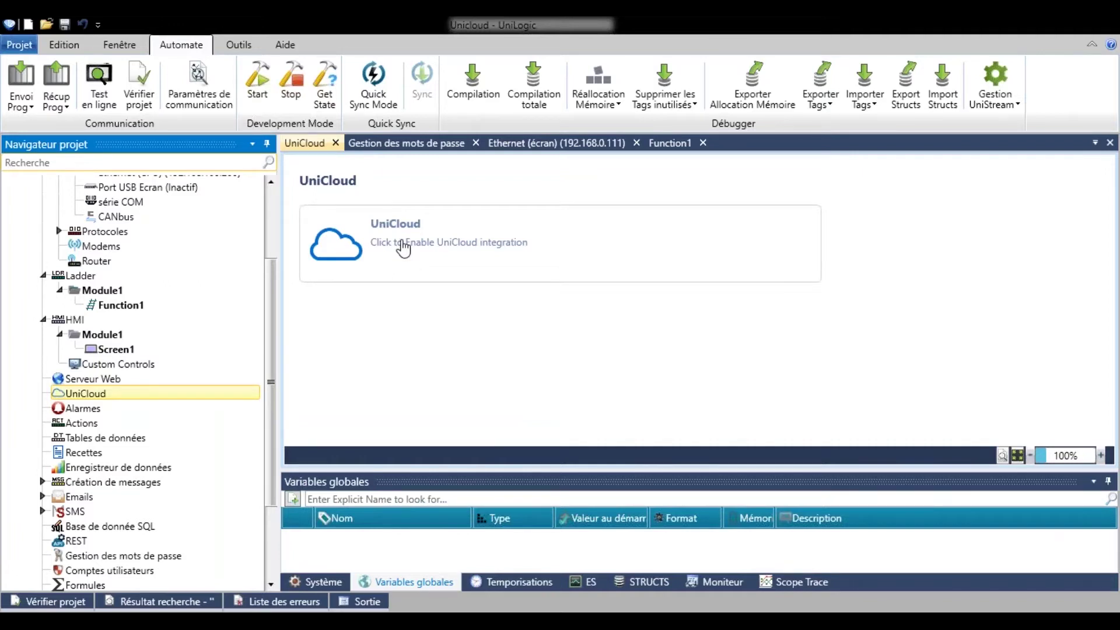
{"action": "left_click", "coordinate": [429, 248]}
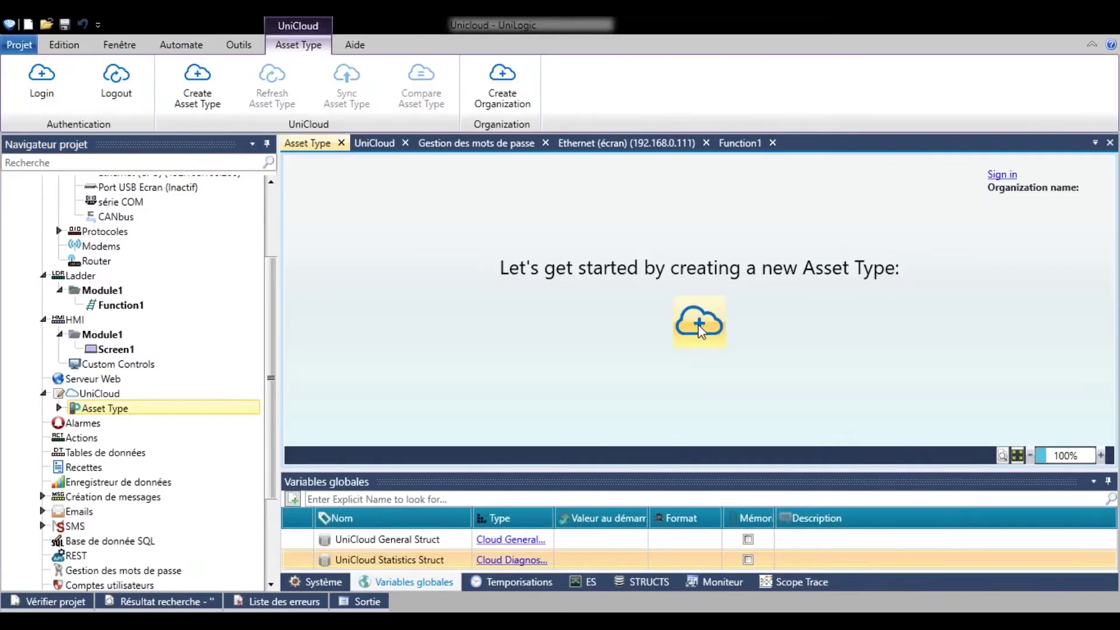
{"action": "left_click", "coordinate": [718, 328]}
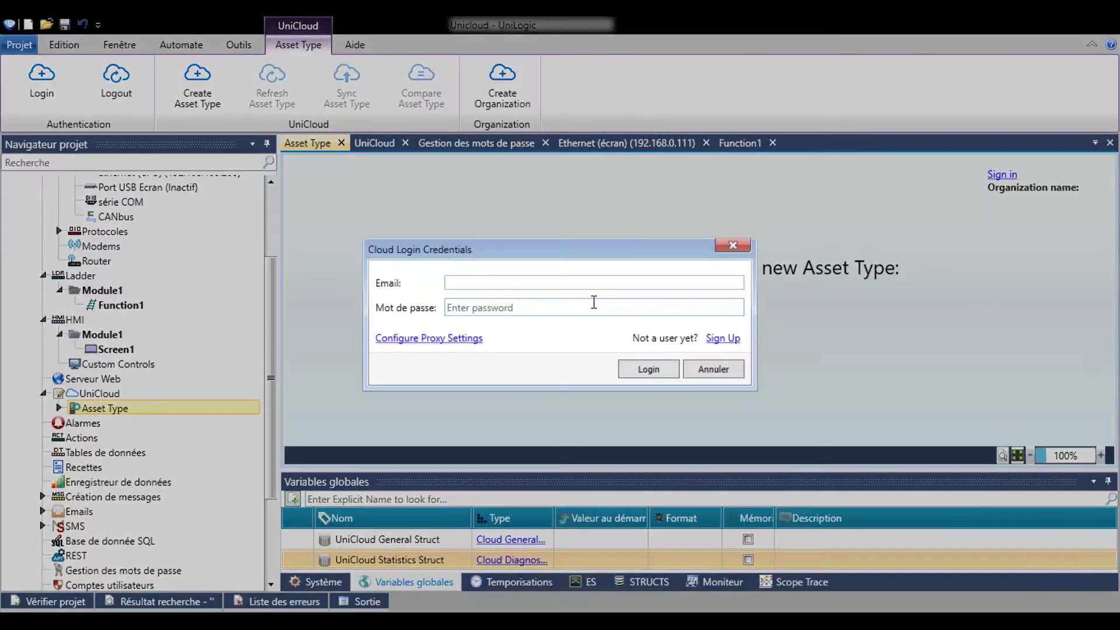
Sign in with the cloud account's e-mail and password in Cloud Login Credentials.
{"action": "left_click", "coordinate": [537, 283]}
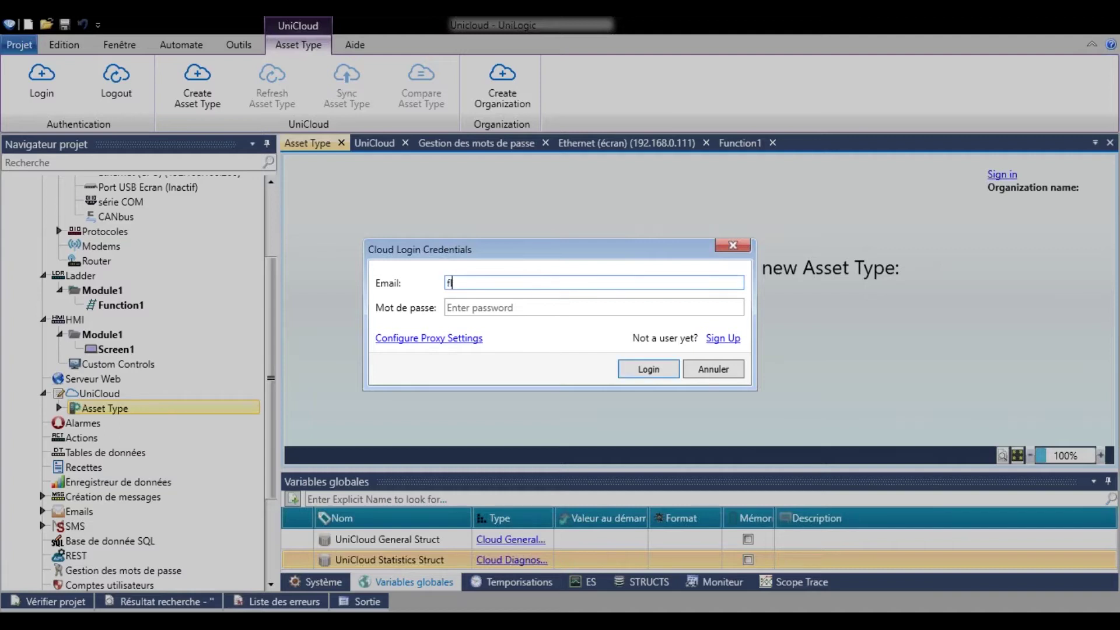
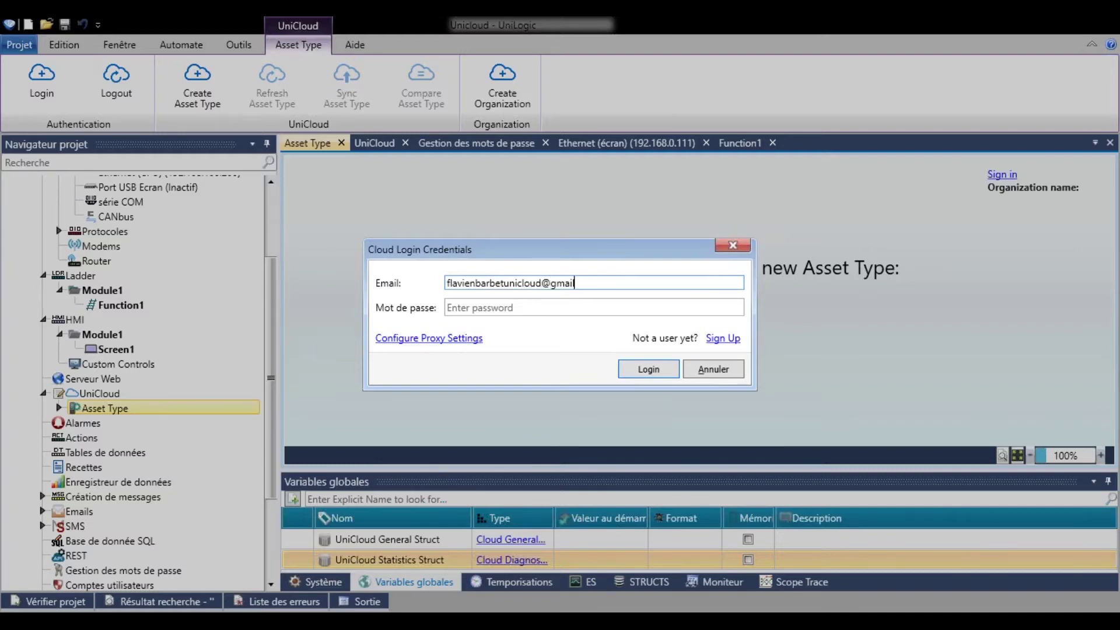
{"action": "left_click", "coordinate": [507, 306]}
{"action": "type", "text": "********"}
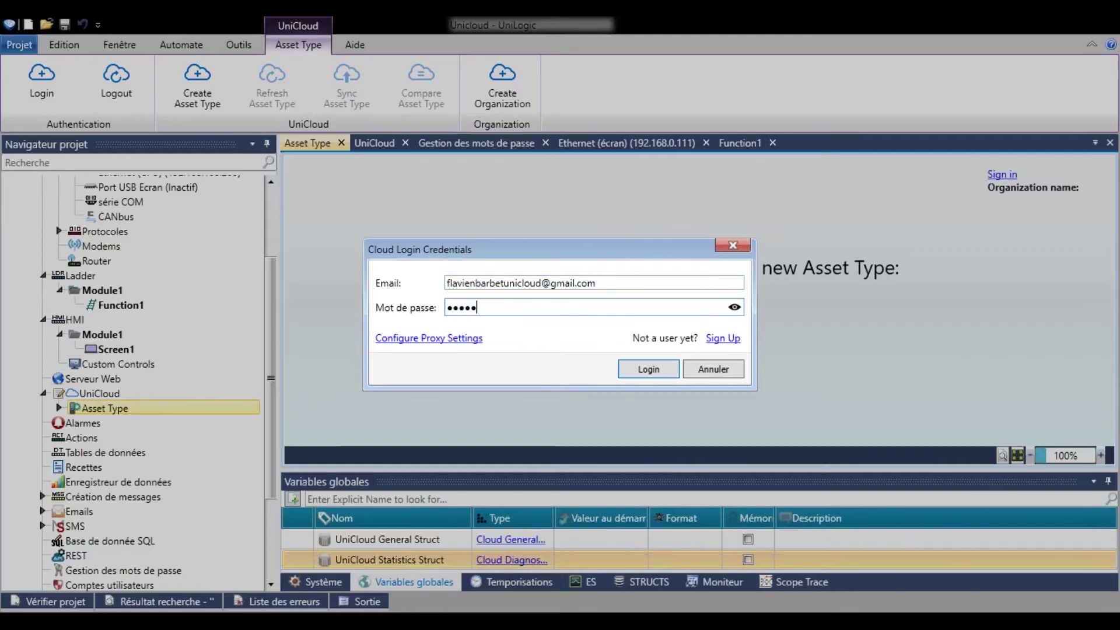
{"action": "left_click", "coordinate": [639, 371]}
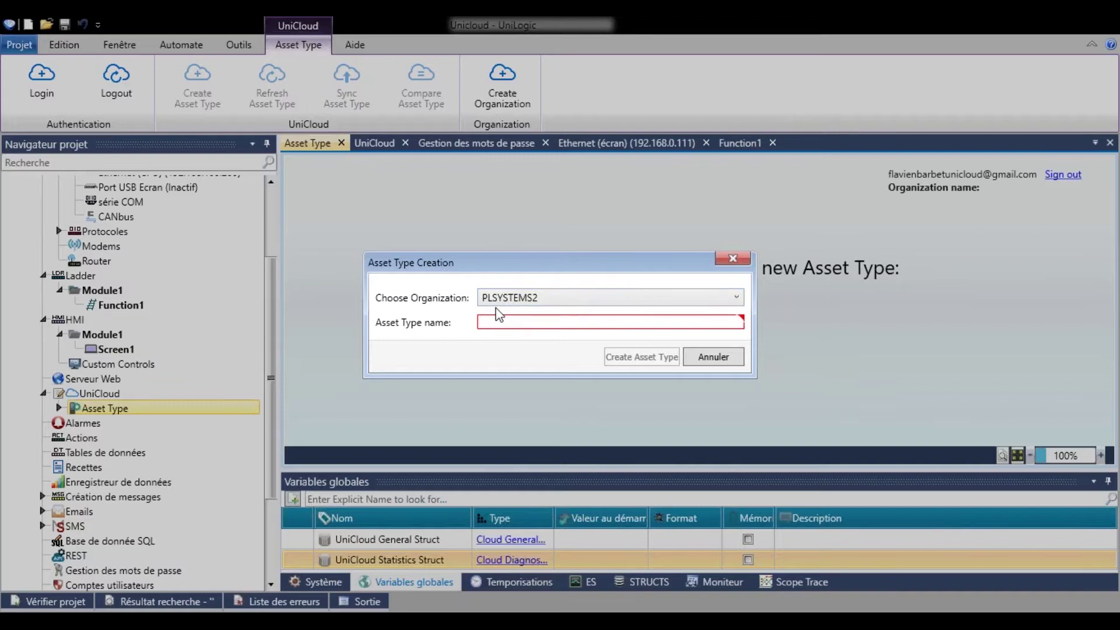
Name the asset type 'Groupe de machine (Présentation)' and create it under PLSYSTEMS2.
{"action": "left_click", "coordinate": [507, 323]}
{"action": "left_click", "coordinate": [506, 323]}
{"action": "type", "text": "Groupe de machine (Prése,t"}
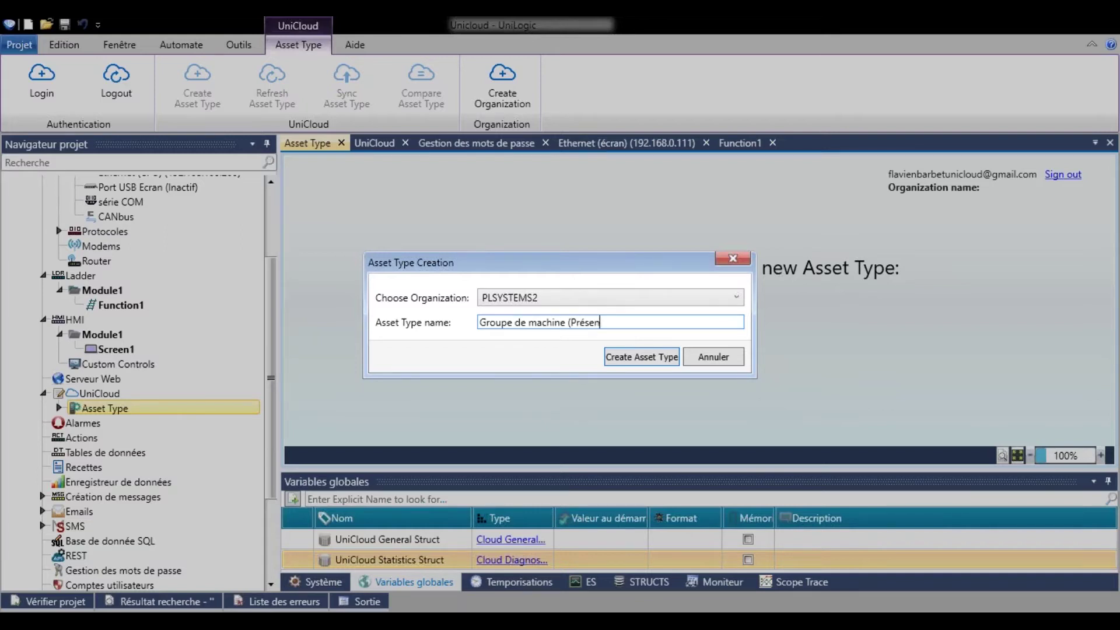
{"action": "type", "text": "ation)"}
{"action": "left_click", "coordinate": [642, 357]}
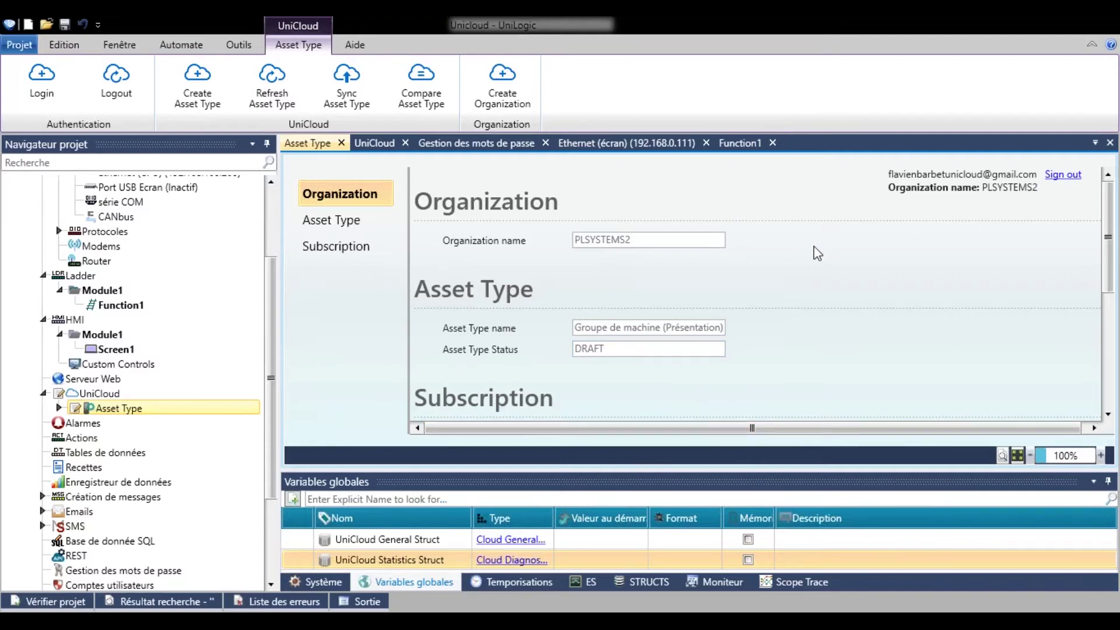
Open the asset type's Tags, Alarms and Remote Access, ticking Remote Access Control Enabled.
{"action": "scroll", "coordinate": [813, 248], "scroll_direction": "down", "scroll_amount": 5}
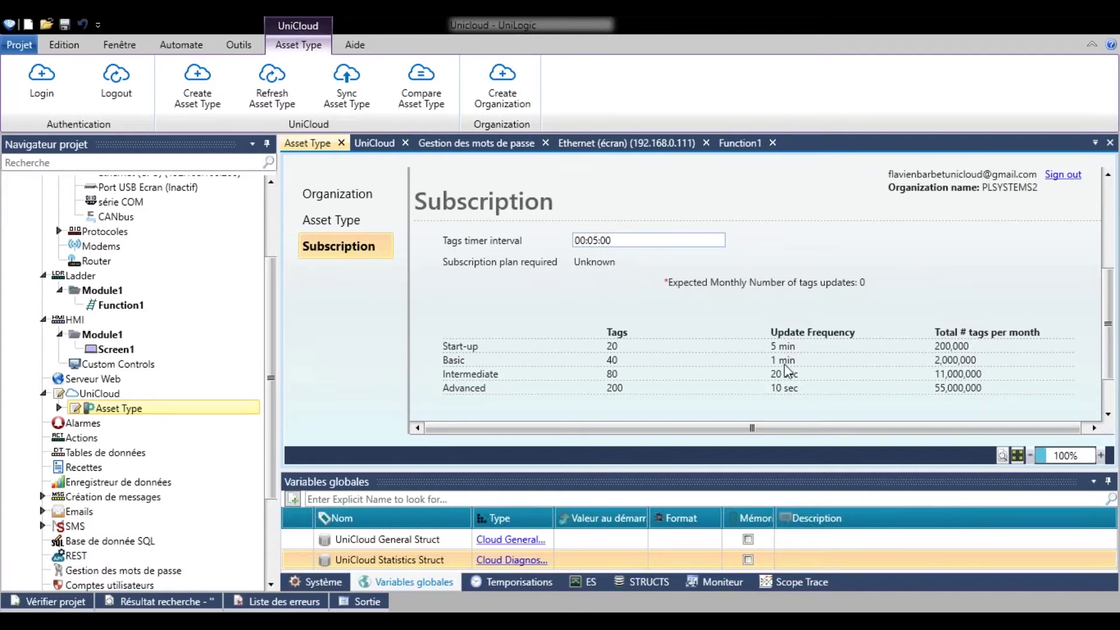
{"action": "scroll", "coordinate": [784, 359], "scroll_direction": "up", "scroll_amount": 3}
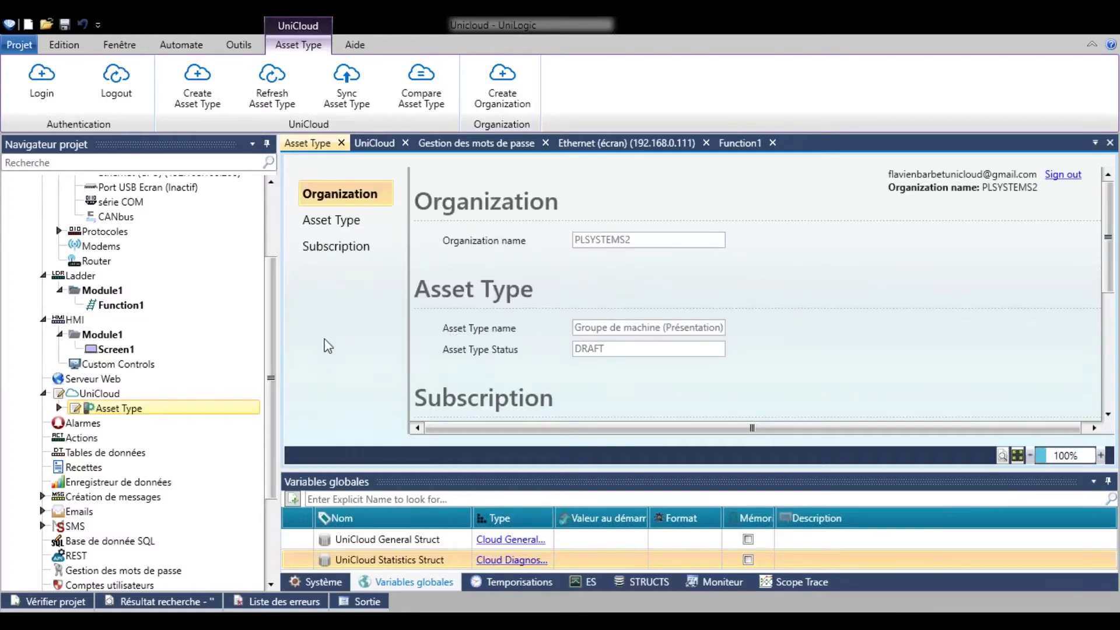
{"action": "left_click", "coordinate": [59, 410]}
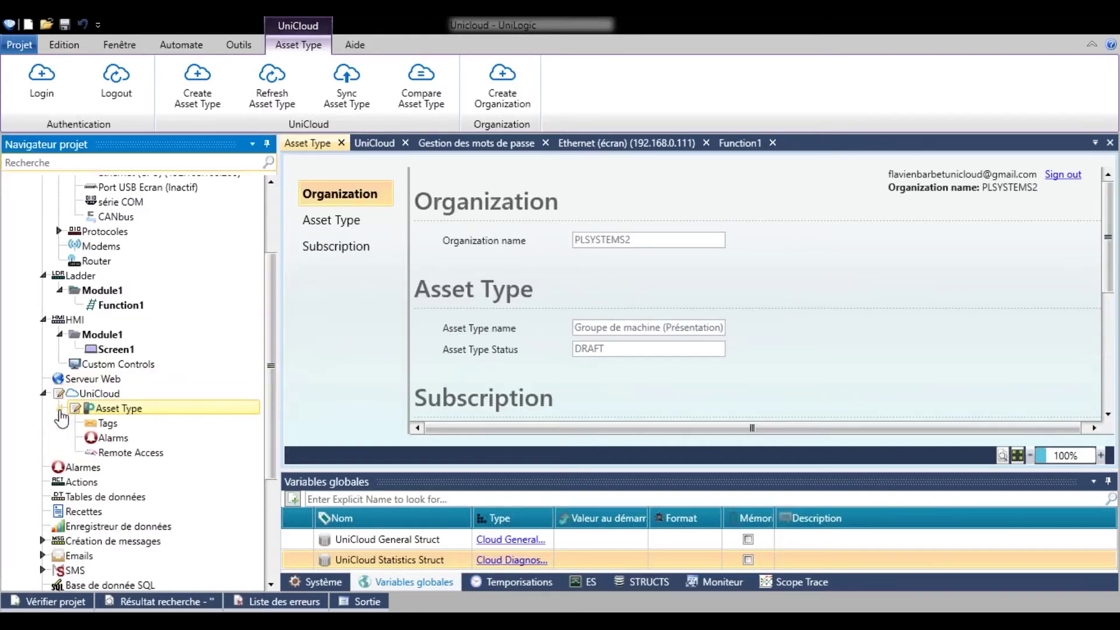
{"action": "scroll", "coordinate": [87, 397], "scroll_direction": "down", "scroll_amount": 1}
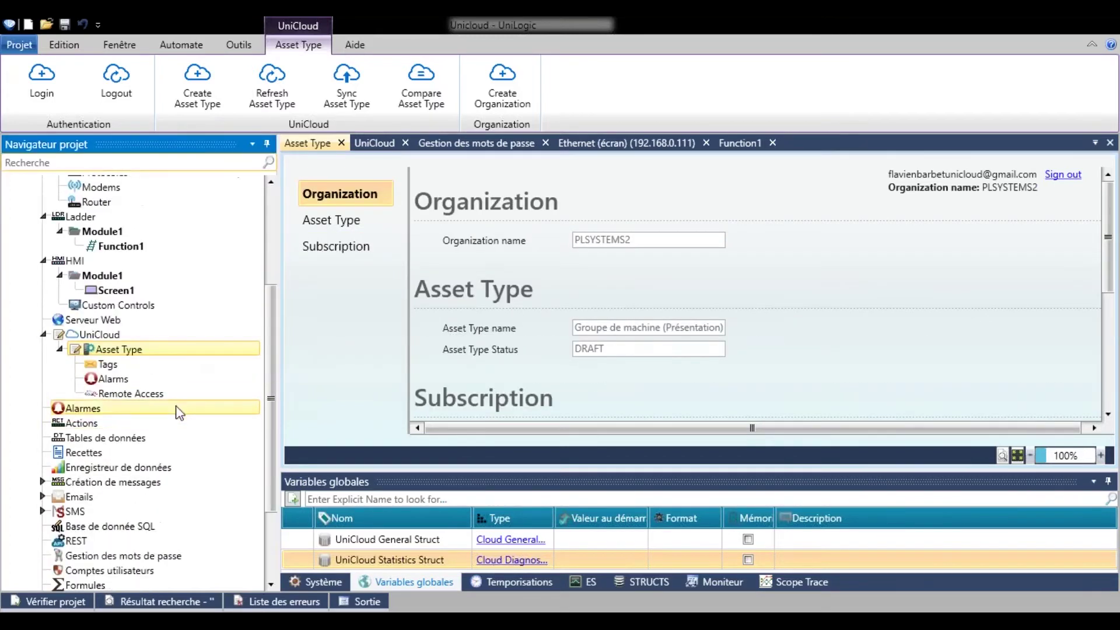
{"action": "double_click", "coordinate": [165, 373]}
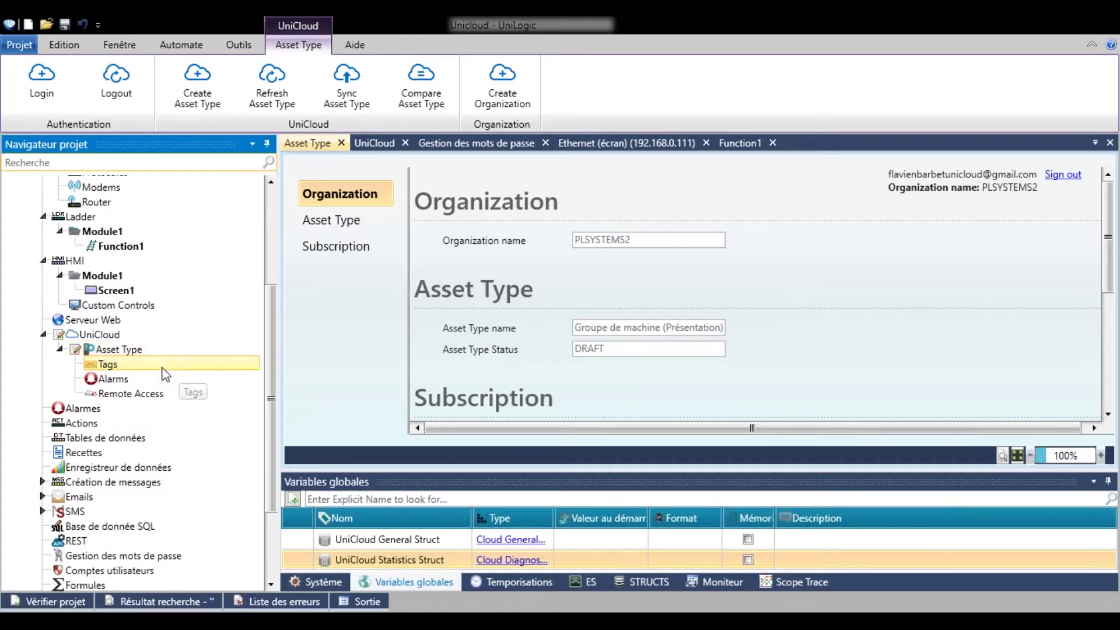
{"action": "double_click", "coordinate": [169, 379]}
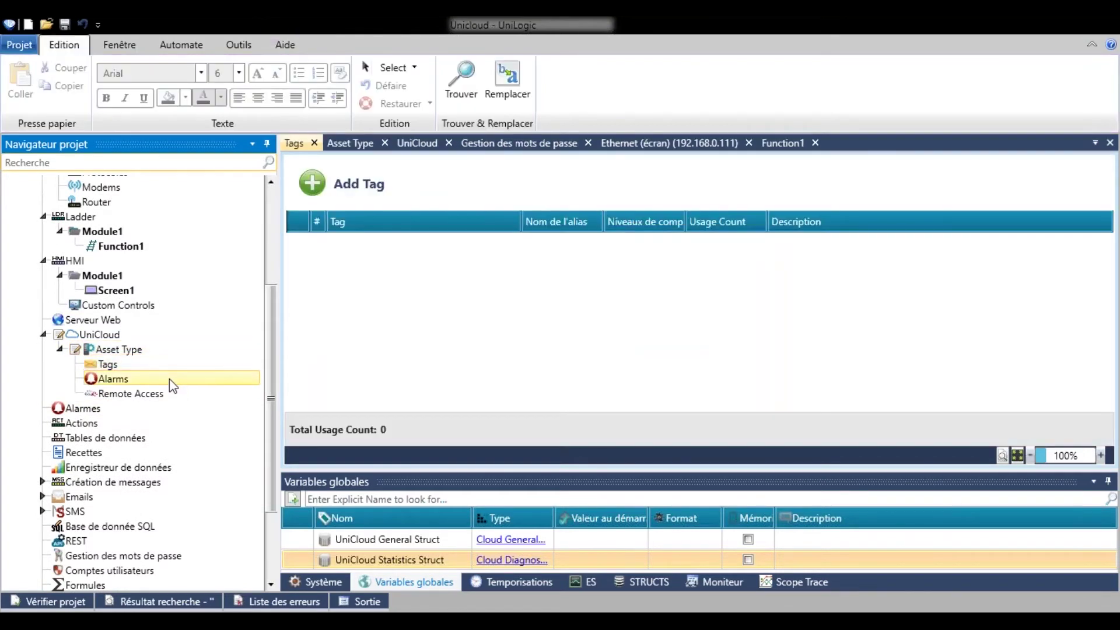
{"action": "double_click", "coordinate": [174, 393]}
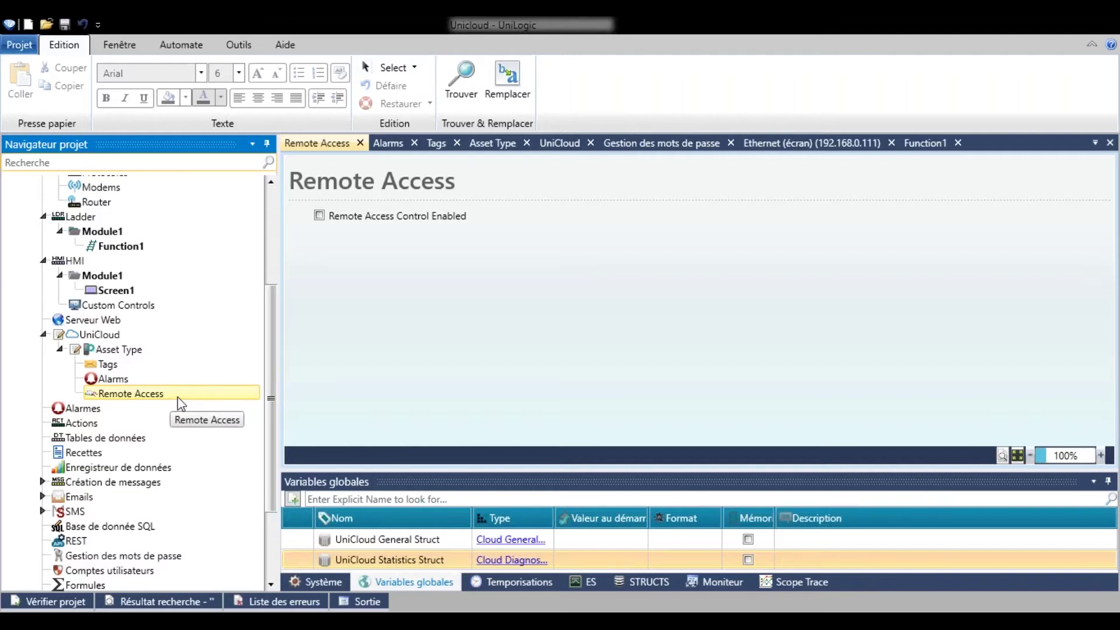
{"action": "left_click", "coordinate": [321, 217]}
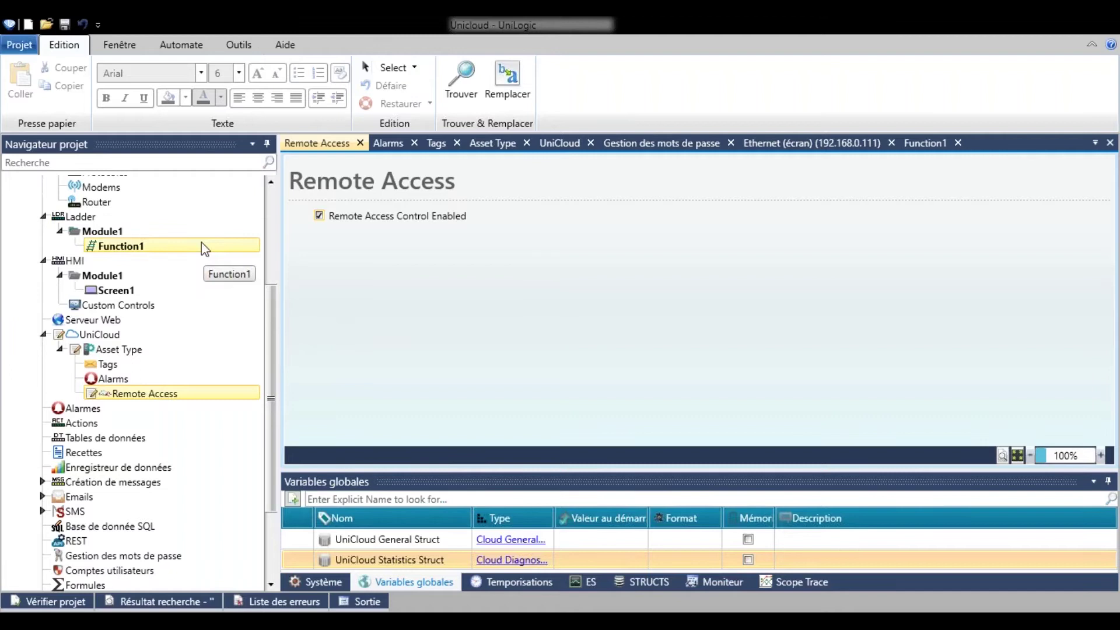
Go back to the Tags editor and open the Screen1 HMI page for editing.
{"action": "mouse_move", "coordinate": [207, 288]}
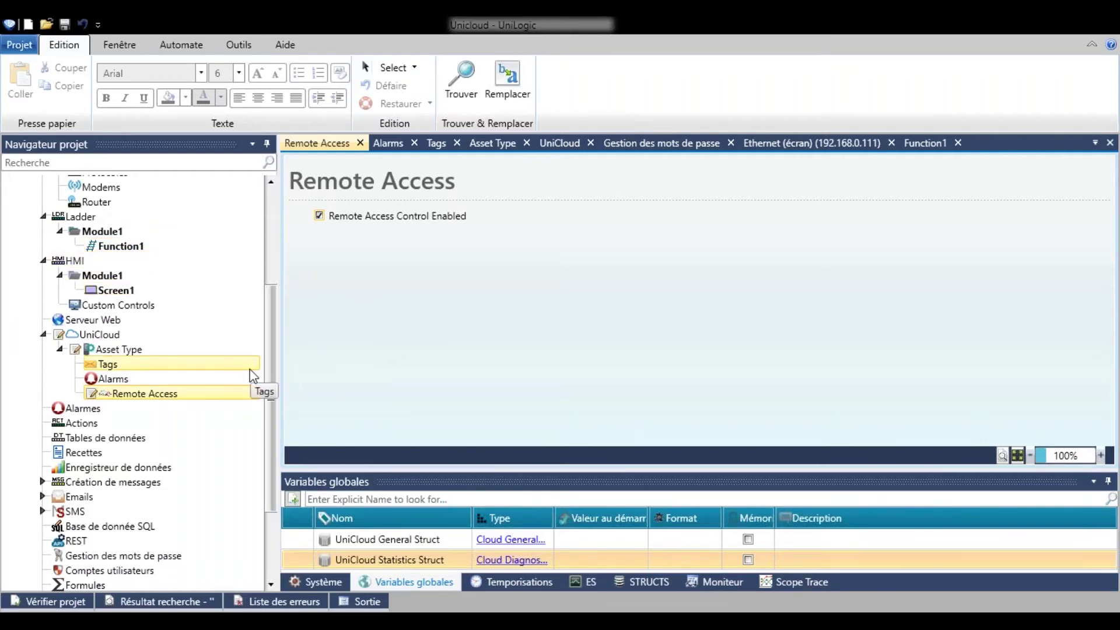
{"action": "left_click", "coordinate": [251, 367]}
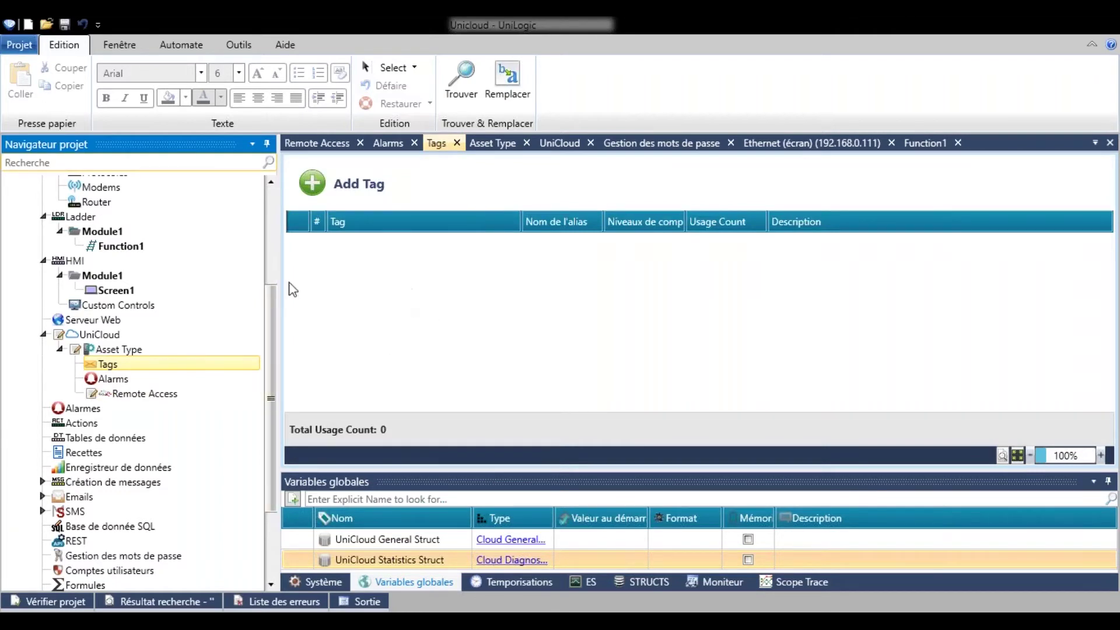
{"action": "left_click", "coordinate": [224, 289]}
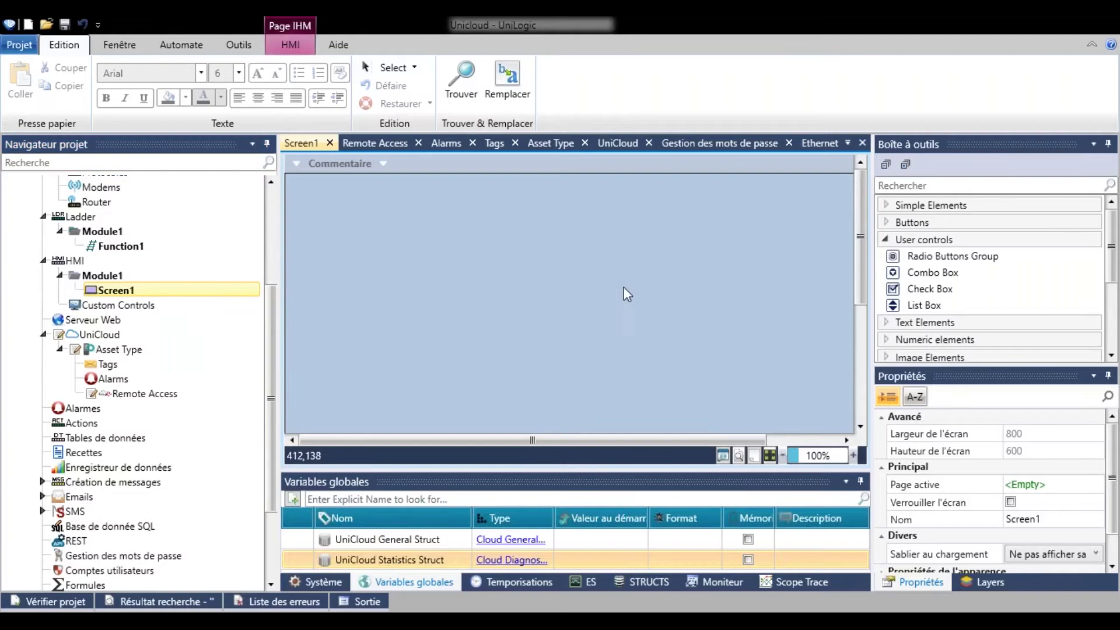
Add a slider from Graphs/Meters near the top centre of Screen1.
{"action": "left_click", "coordinate": [964, 239]}
{"action": "scroll", "coordinate": [964, 239], "scroll_direction": "down", "scroll_amount": 2}
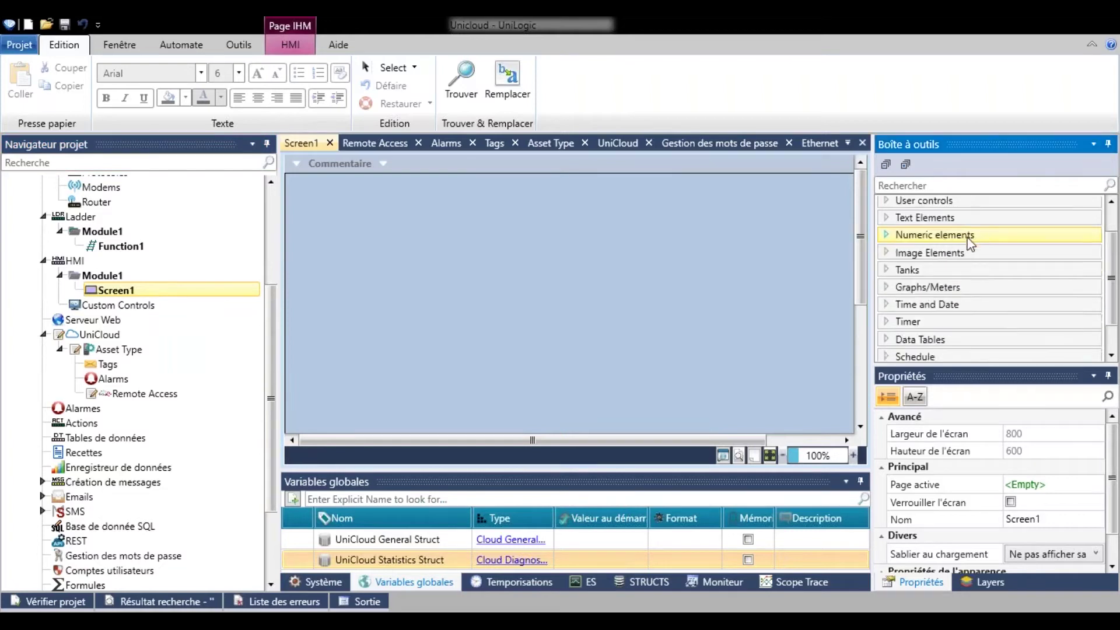
{"action": "left_click", "coordinate": [962, 249]}
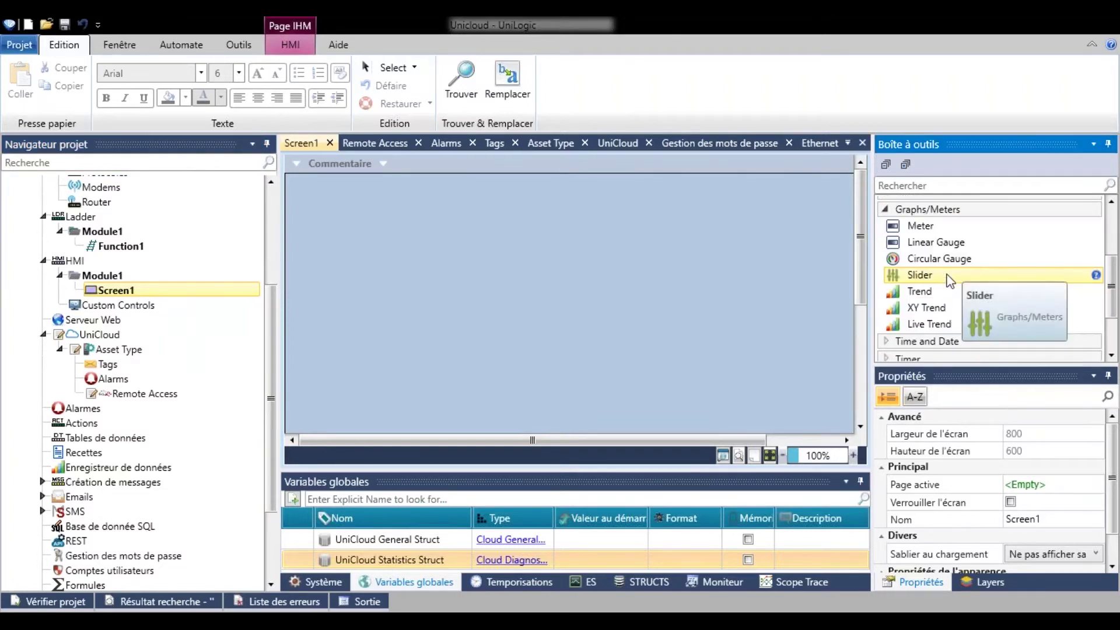
{"action": "double_click", "coordinate": [949, 274]}
{"action": "left_click_drag", "start_coordinate": [533, 250], "coordinate": [646, 280]}
Link the slider to a new tag 'Variable numerique' and nudge it slightly higher.
{"action": "left_click", "coordinate": [921, 454]}
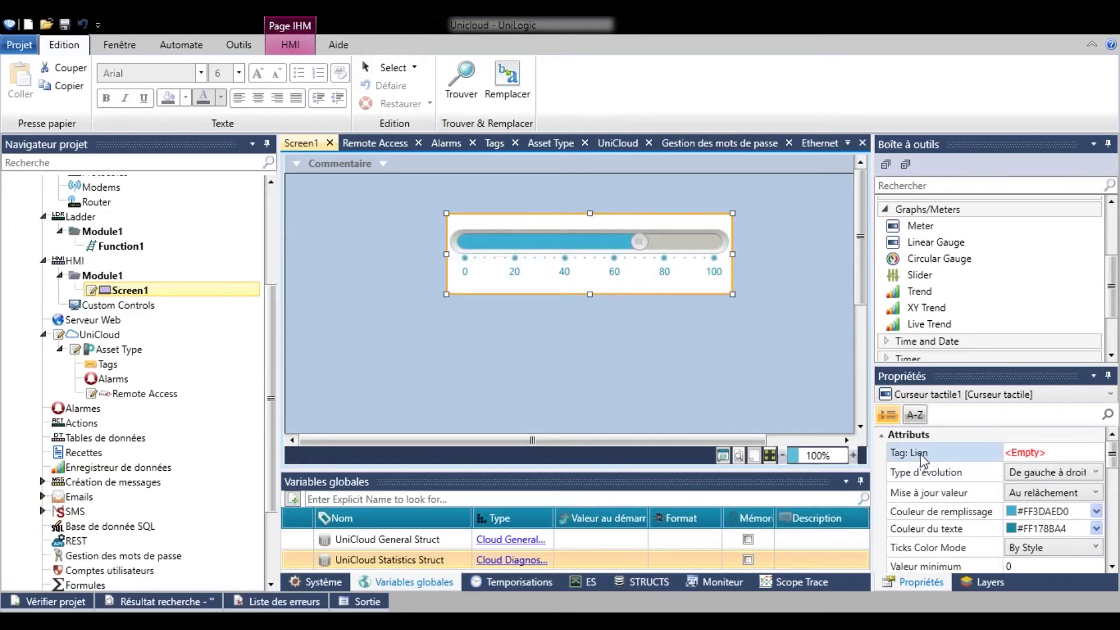
{"action": "left_click", "coordinate": [1096, 452]}
{"action": "left_click", "coordinate": [1035, 478]}
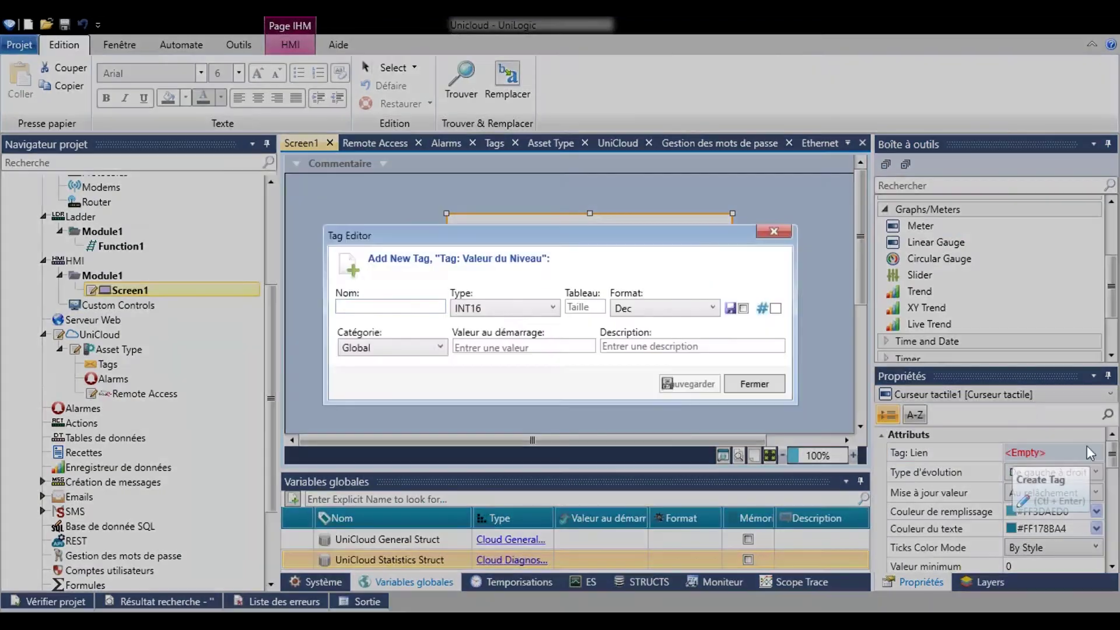
{"action": "left_click_drag", "start_coordinate": [699, 250], "coordinate": [746, 354]}
{"action": "type", "text": "Var"}
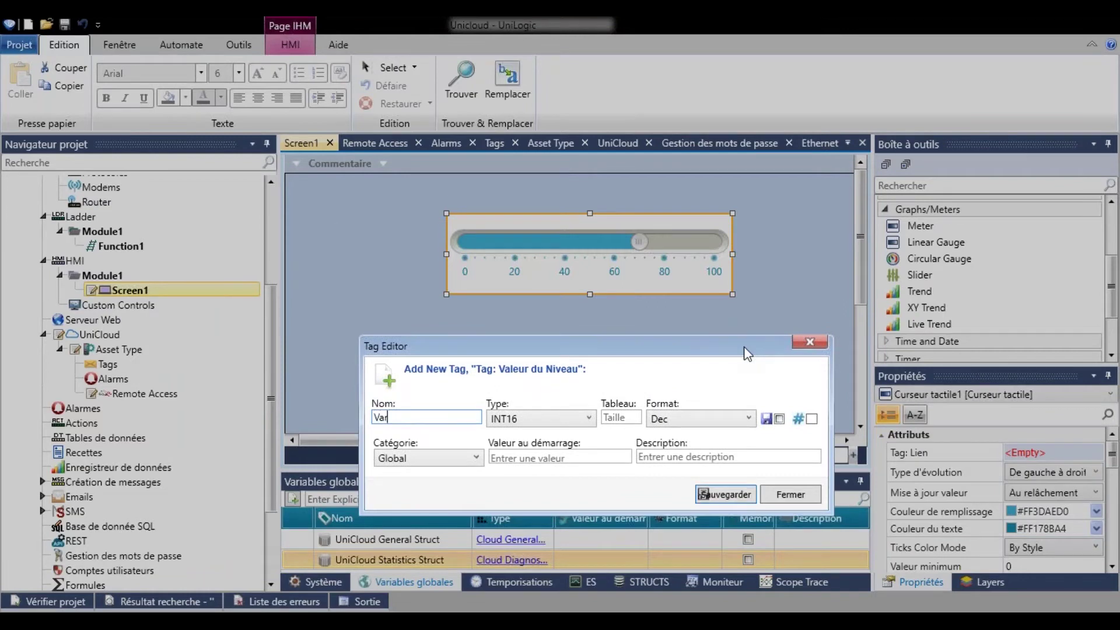
{"action": "type", "text": "iable numerique"}
{"action": "key", "text": "Return"}
{"action": "left_click_drag", "start_coordinate": [620, 288], "coordinate": [622, 276]}
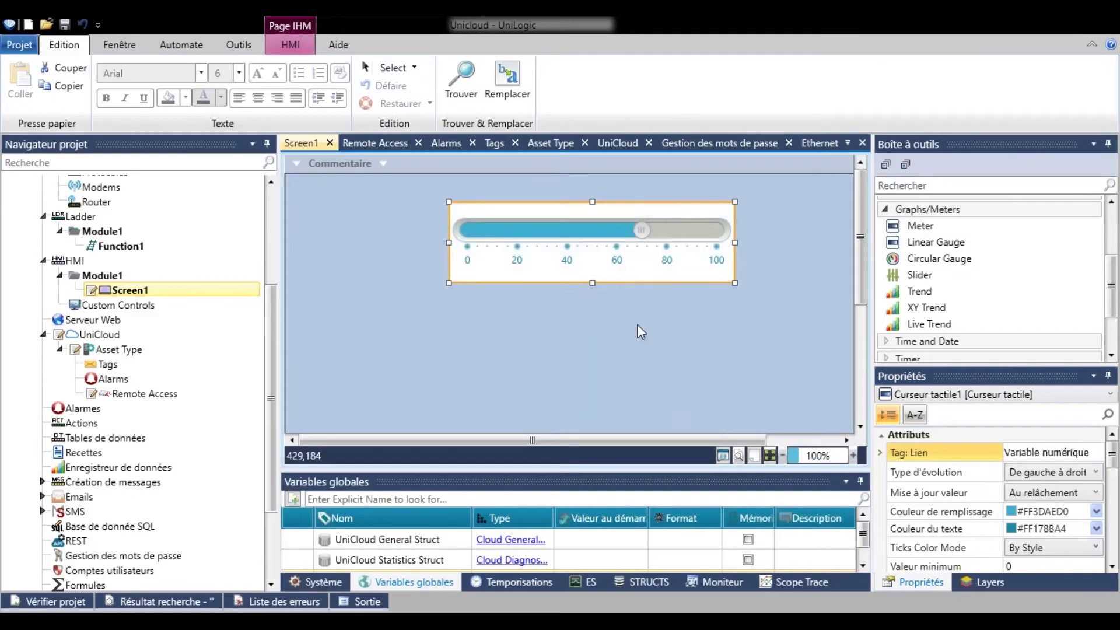
Add a button labelled 'Sync' to Screen1 below the slider.
{"action": "left_click", "coordinate": [927, 213]}
{"action": "scroll", "coordinate": [947, 263], "scroll_direction": "up", "scroll_amount": 2}
{"action": "left_click", "coordinate": [949, 224]}
{"action": "left_click_drag", "start_coordinate": [927, 238], "coordinate": [589, 326]}
{"action": "scroll", "coordinate": [1044, 513], "scroll_direction": "down", "scroll_amount": 3}
{"action": "left_click", "coordinate": [965, 533]}
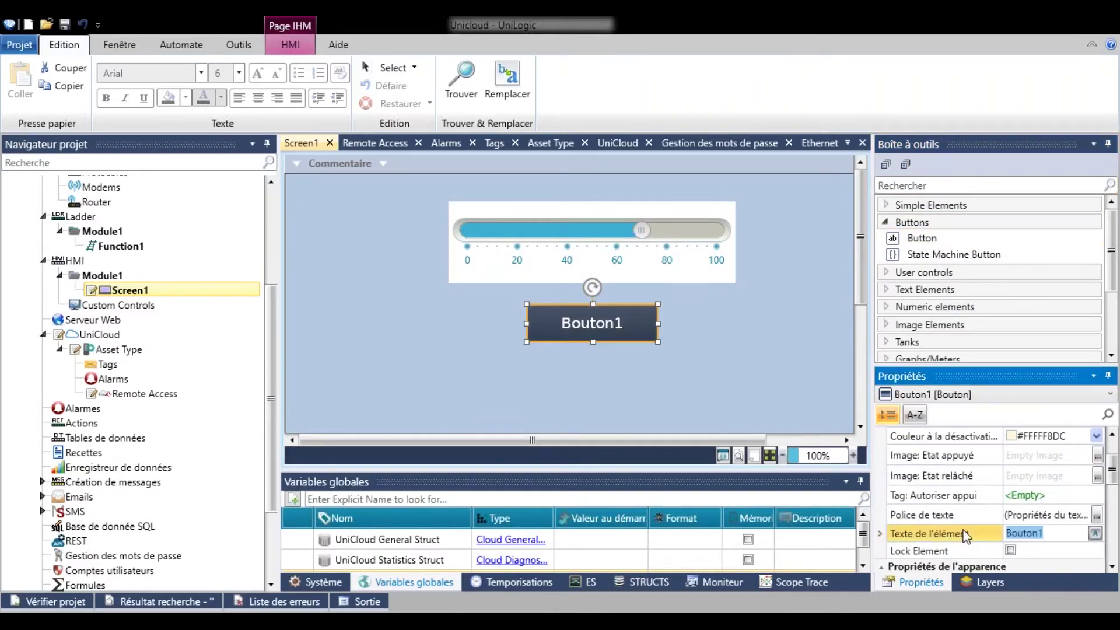
{"action": "type", "text": "Sync"}
{"action": "key", "text": "Return"}
{"action": "scroll", "coordinate": [974, 502], "scroll_direction": "up", "scroll_amount": 3}
Give the Sync button a set-bit action on a newly created tag BP Sync.
{"action": "left_click", "coordinate": [1096, 453]}
{"action": "left_click", "coordinate": [624, 388]}
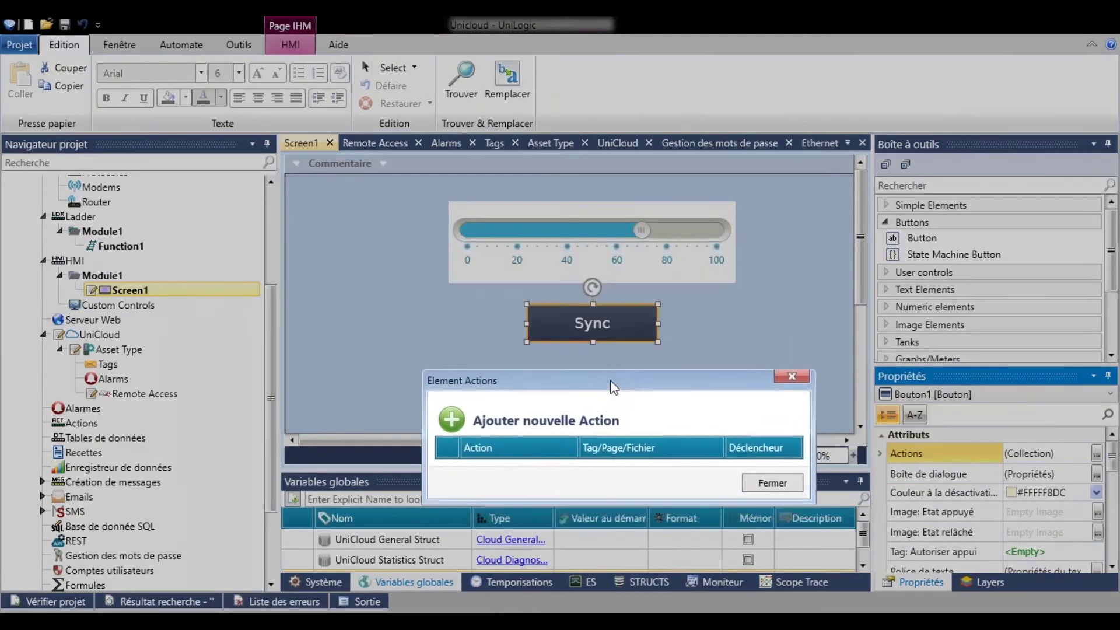
{"action": "left_click", "coordinate": [705, 461]}
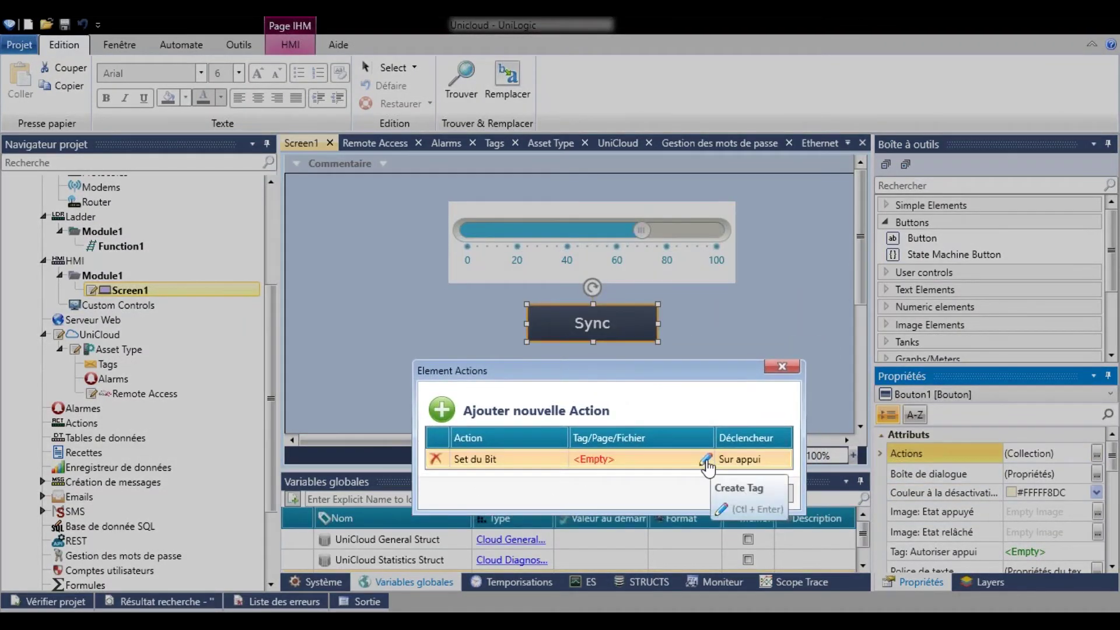
{"action": "left_click", "coordinate": [736, 513]}
{"action": "type", "text": "BP Sync"}
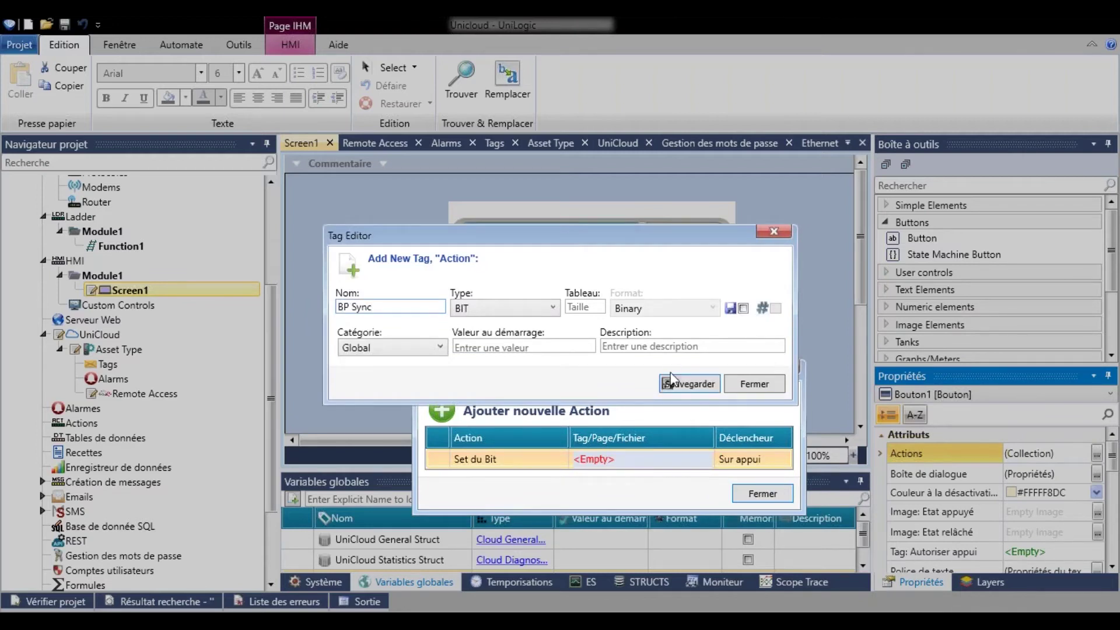
{"action": "left_click", "coordinate": [677, 384]}
{"action": "left_click", "coordinate": [756, 383]}
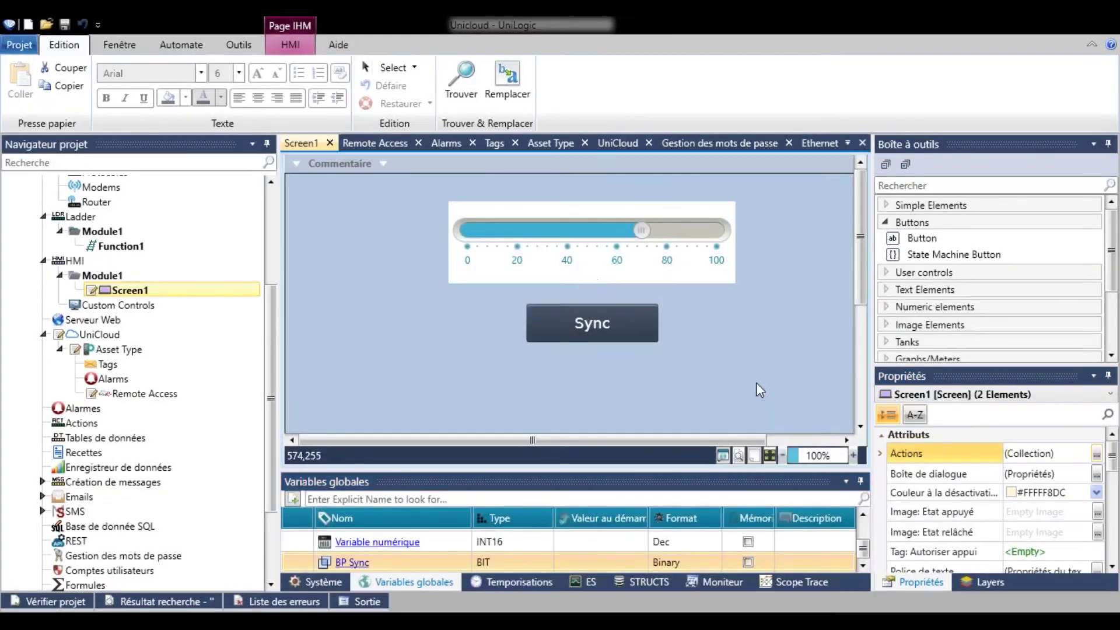
{"action": "double_click", "coordinate": [240, 246]}
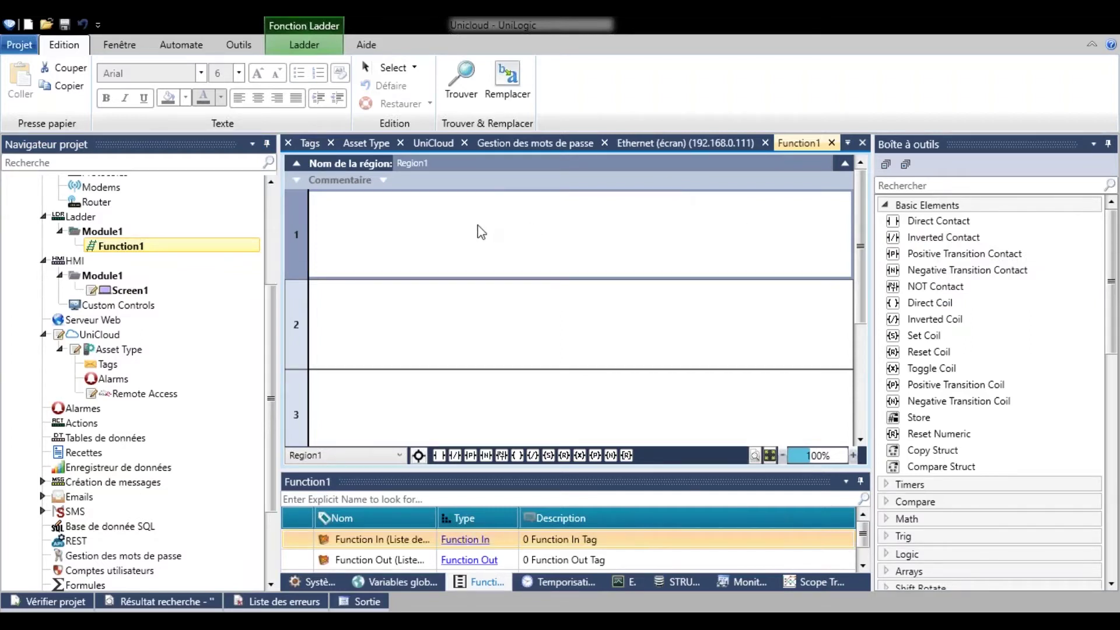
Place a normally open contact tagged BP Sync at the start of rung 1.
{"action": "left_click_drag", "start_coordinate": [438, 455], "coordinate": [409, 273]}
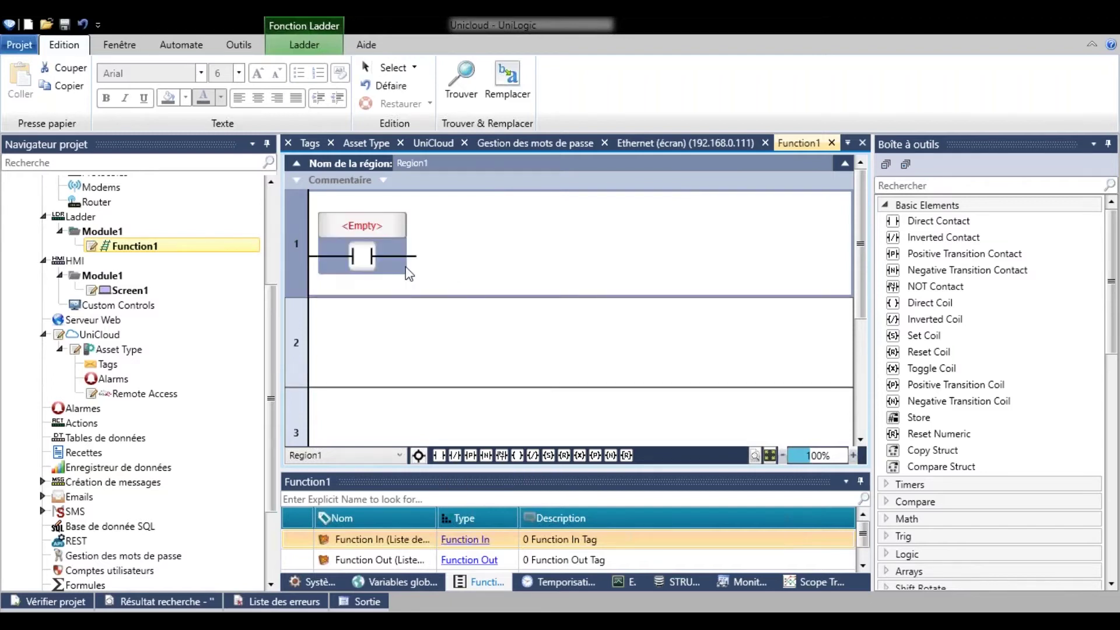
{"action": "left_click", "coordinate": [363, 225]}
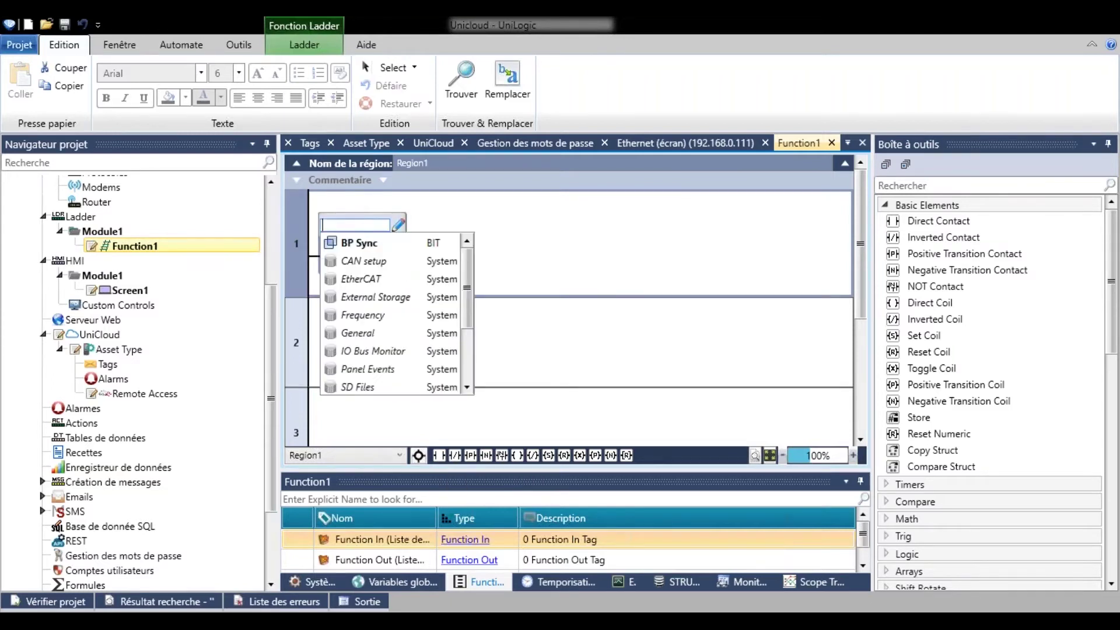
{"action": "left_click", "coordinate": [386, 246]}
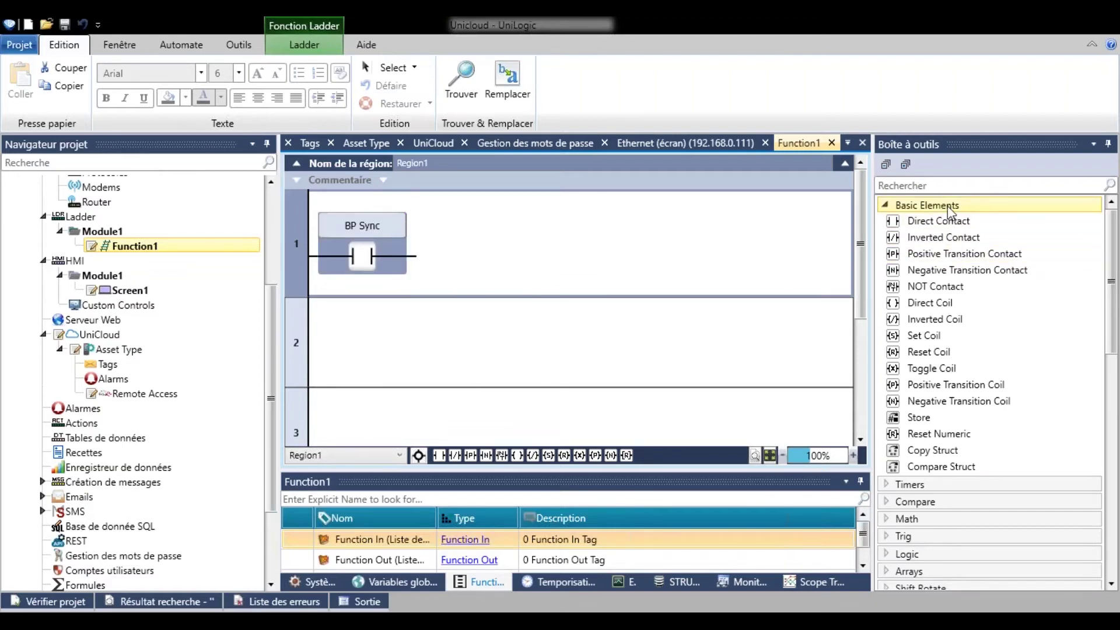
{"action": "left_click", "coordinate": [947, 205]}
Add a Sync to Cloud block with new status tag Statut, then a BP Sync reset coil.
{"action": "scroll", "coordinate": [962, 350], "scroll_direction": "down", "scroll_amount": 5}
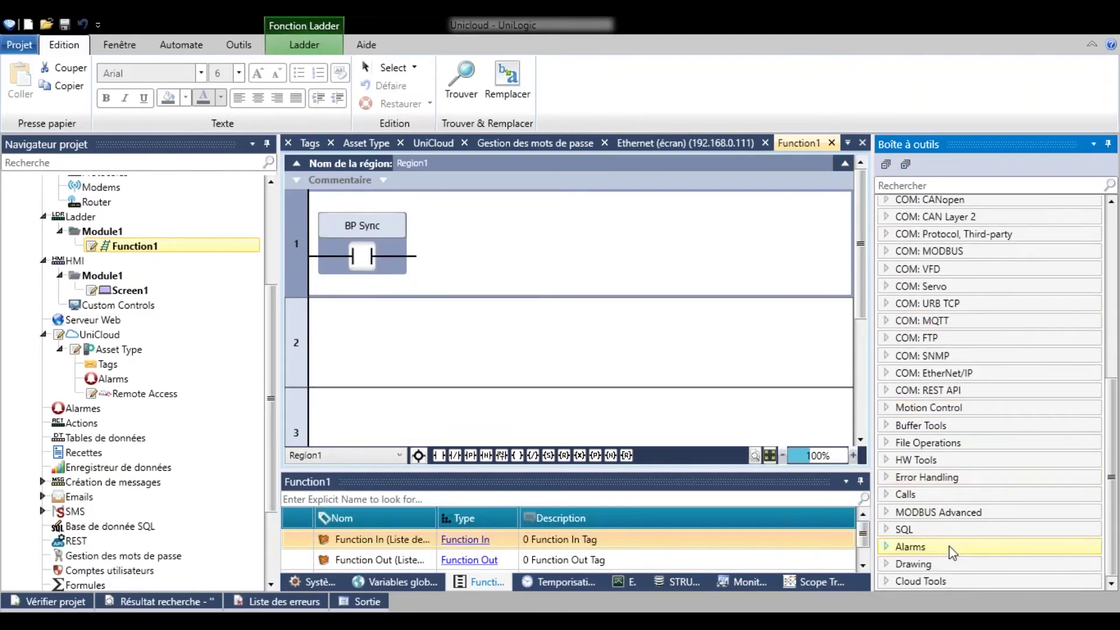
{"action": "left_click", "coordinate": [946, 582]}
{"action": "left_click_drag", "start_coordinate": [961, 585], "coordinate": [438, 263]}
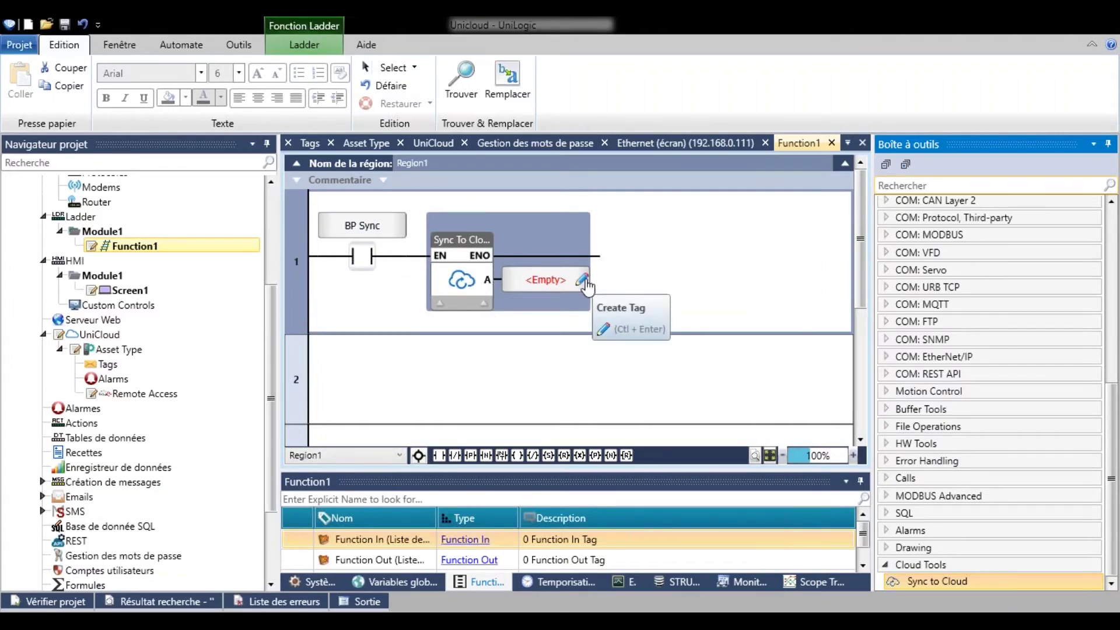
{"action": "left_click", "coordinate": [583, 281]}
{"action": "type", "text": "Statut"}
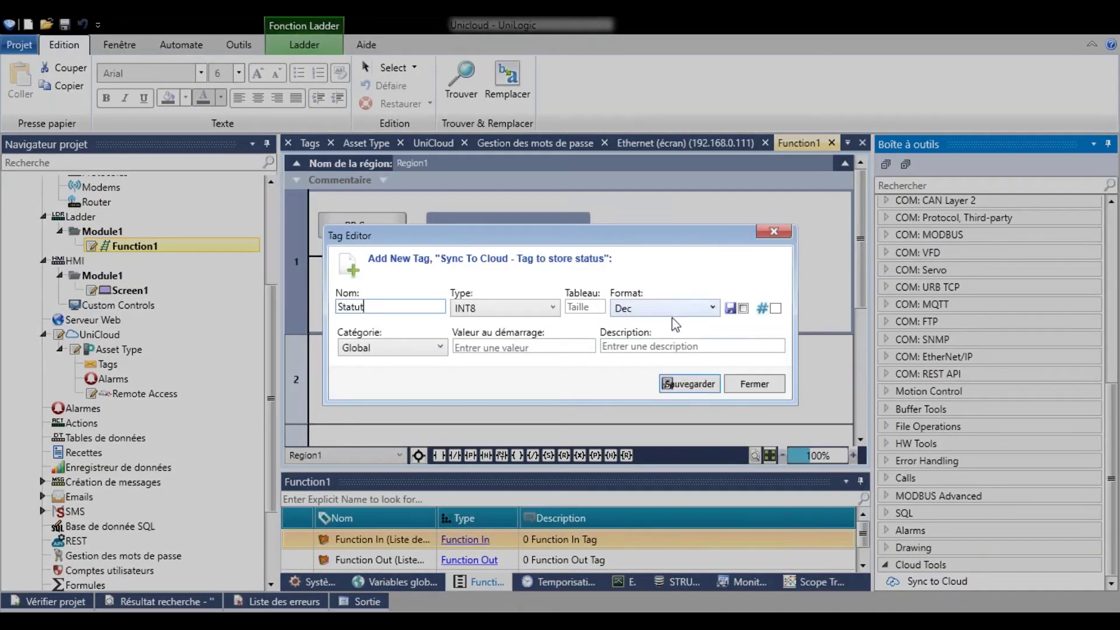
{"action": "key", "text": "Return"}
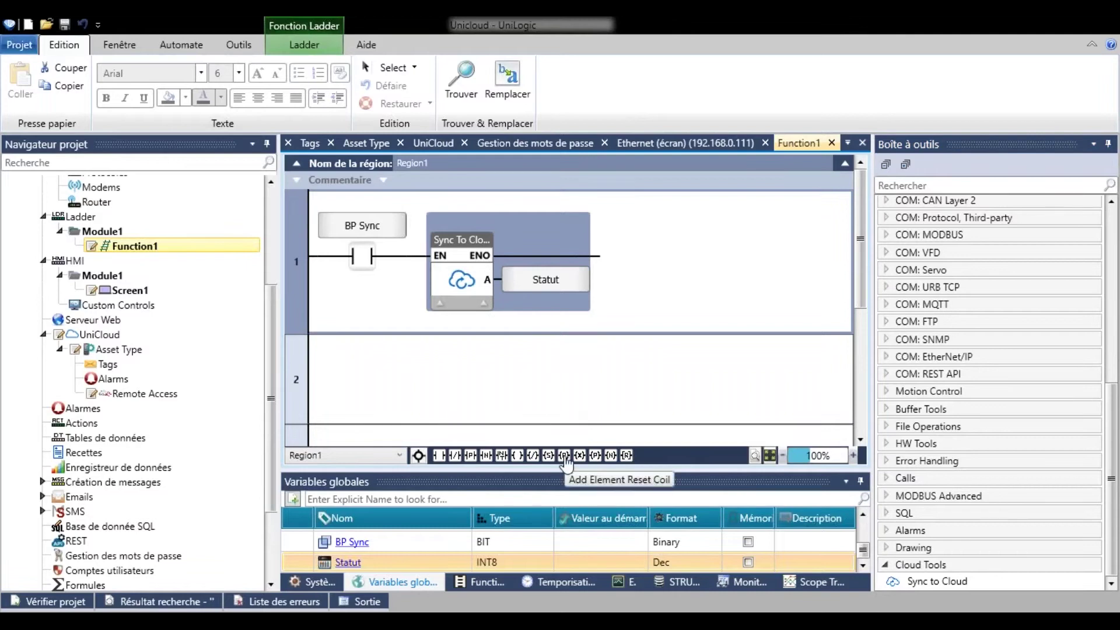
{"action": "left_click", "coordinate": [565, 455]}
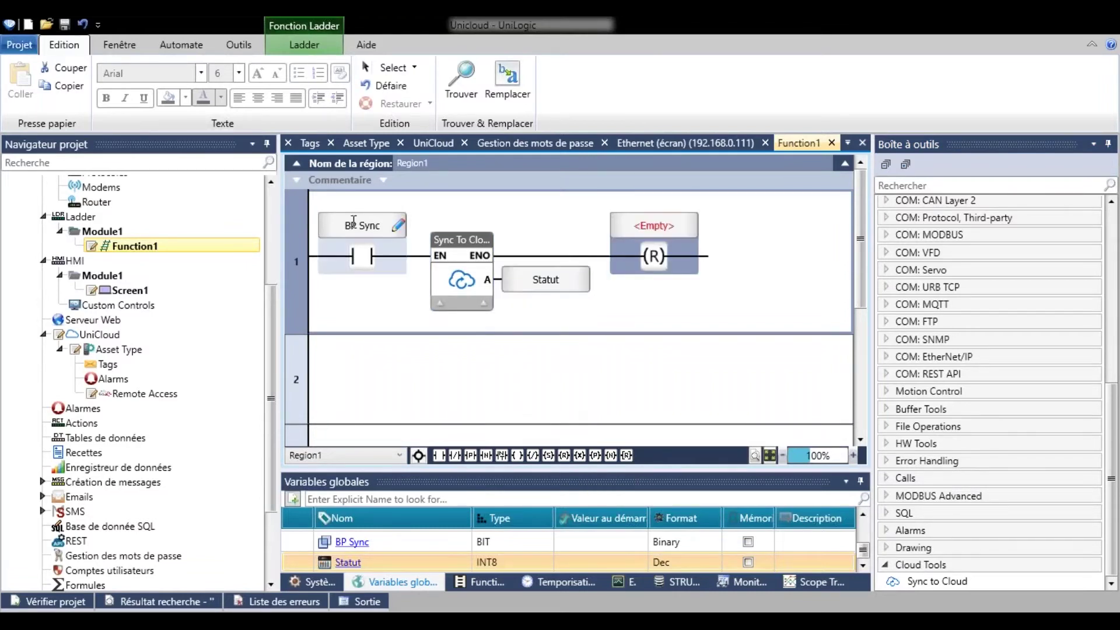
{"action": "left_click_drag", "start_coordinate": [354, 225], "coordinate": [647, 225]}
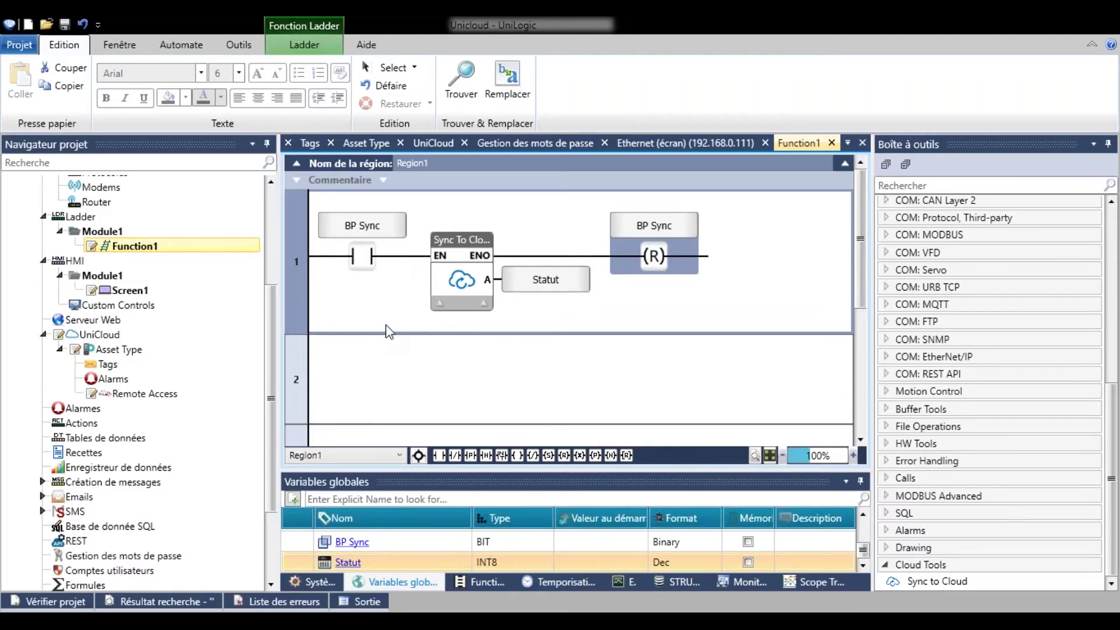
Add Variable numérique as a cloud tag of the UniCloud asset type, then return to Asset Type.
{"action": "double_click", "coordinate": [219, 351]}
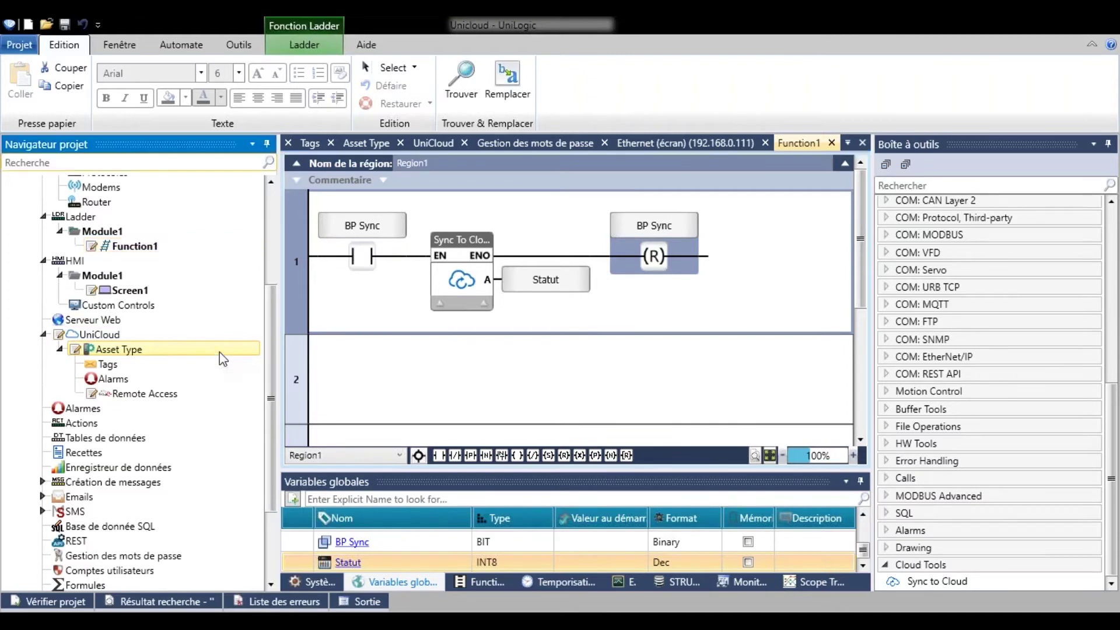
{"action": "scroll", "coordinate": [588, 327], "scroll_direction": "down", "scroll_amount": 1}
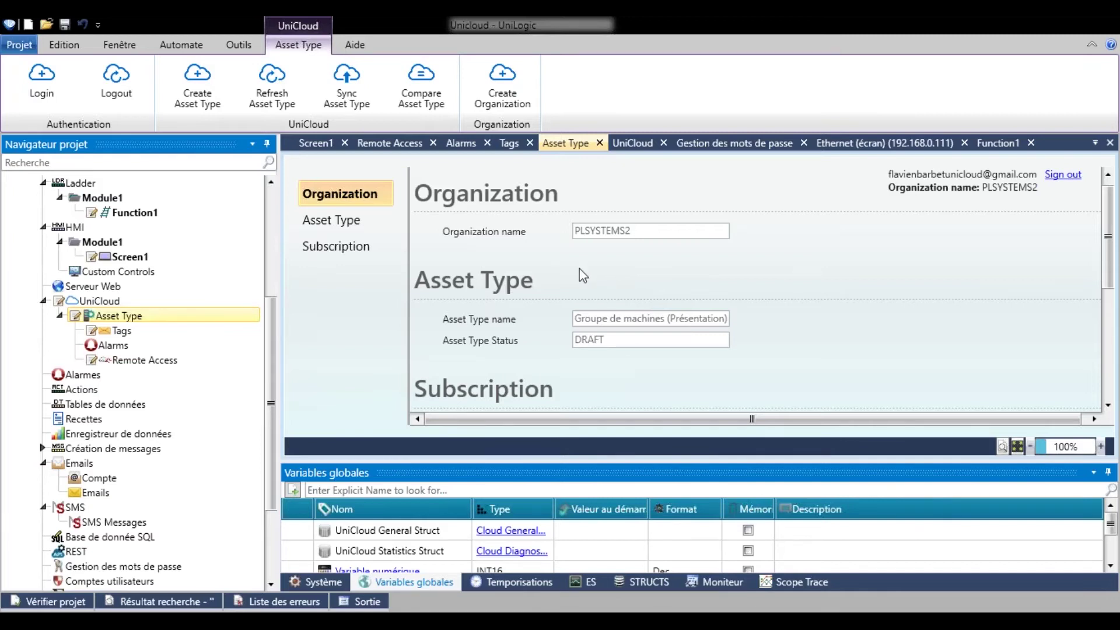
{"action": "left_click", "coordinate": [178, 332]}
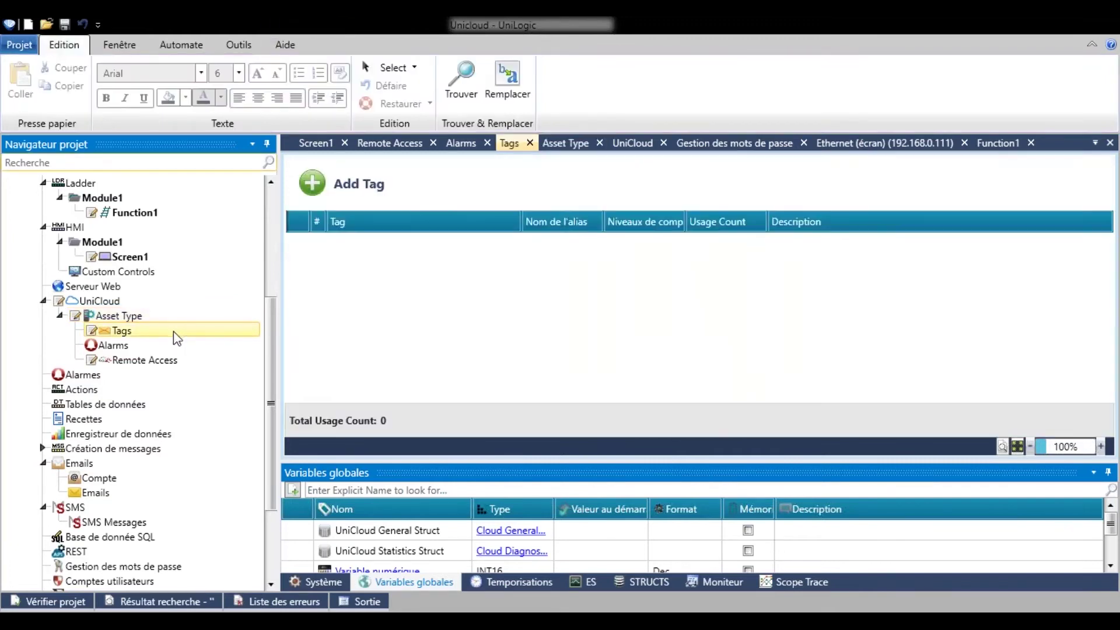
{"action": "left_click", "coordinate": [313, 185]}
{"action": "left_click", "coordinate": [408, 242]}
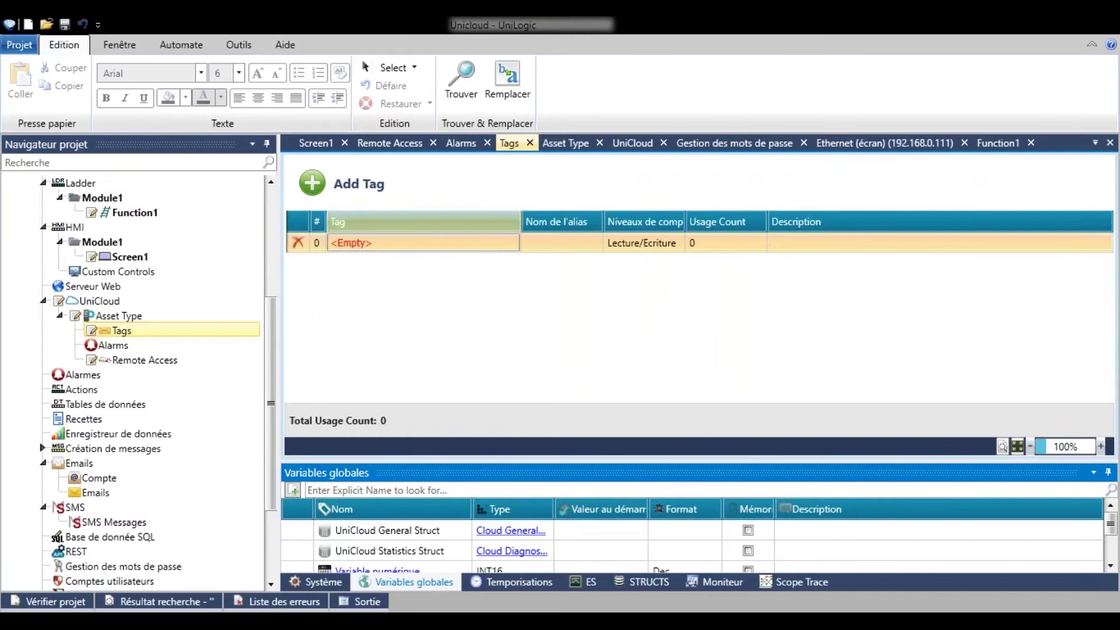
{"action": "scroll", "coordinate": [424, 311], "scroll_direction": "down", "scroll_amount": 8}
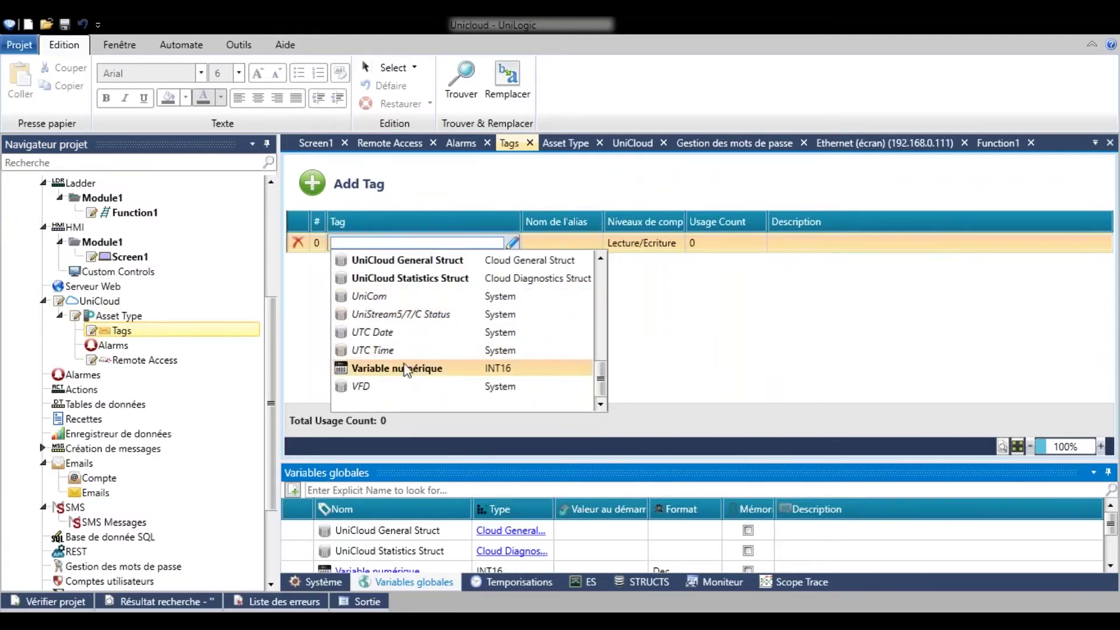
{"action": "left_click", "coordinate": [410, 370]}
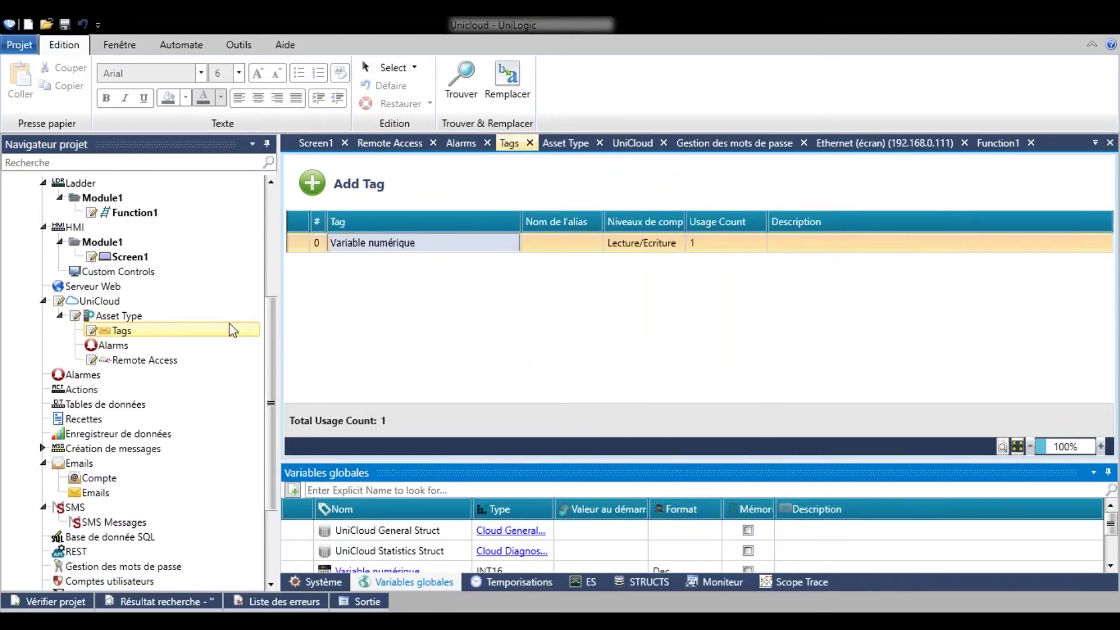
{"action": "left_click", "coordinate": [196, 318]}
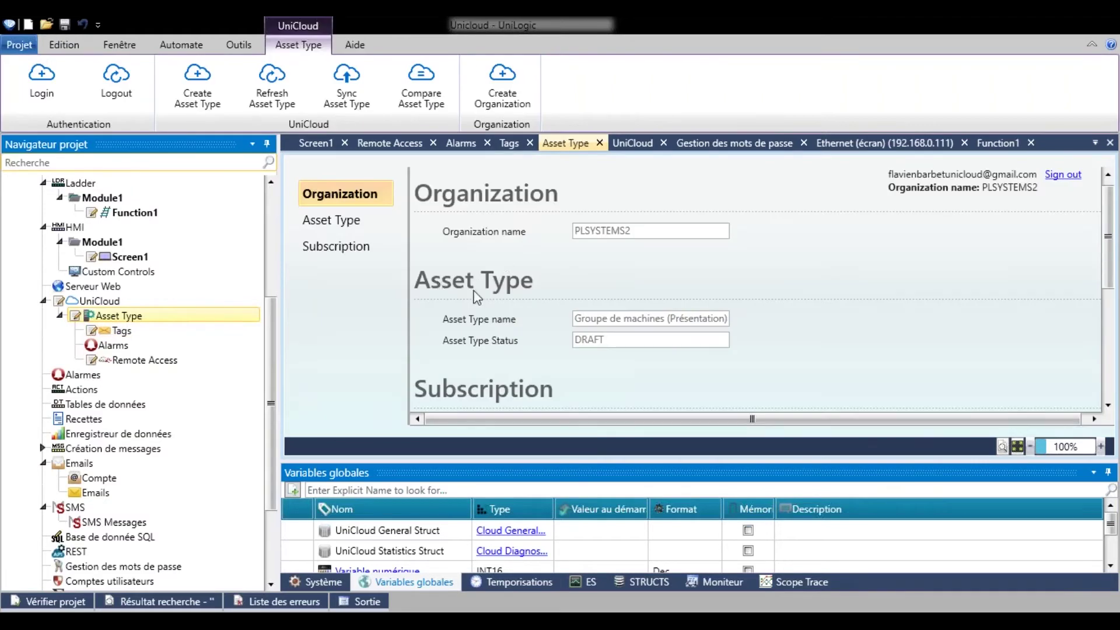
Sync the asset type to UniCloud and download the program to the PLC with Envoi Prog.
{"action": "left_click", "coordinate": [361, 92]}
{"action": "left_click", "coordinate": [186, 47]}
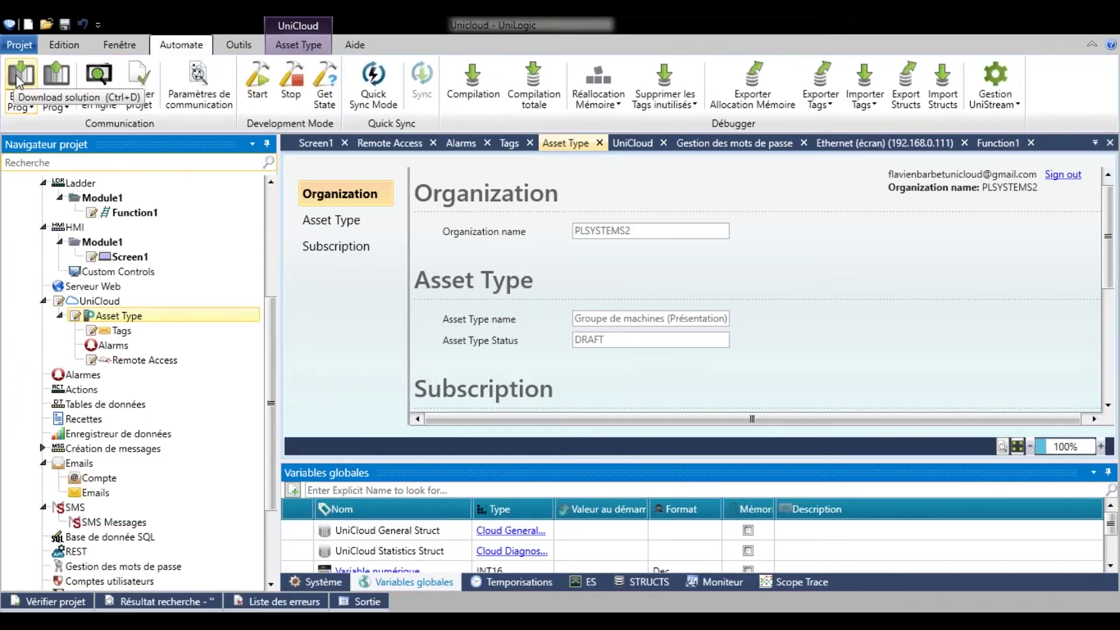
{"action": "left_click", "coordinate": [99, 82]}
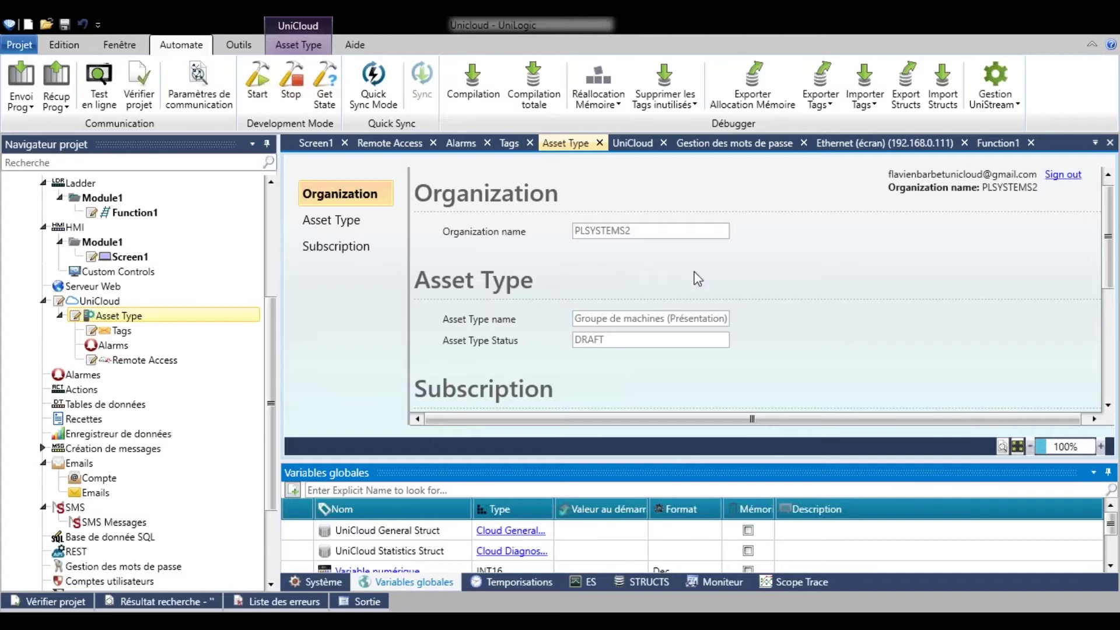
On the remote panel, open UniCloud settings from the UniApps network apps and activate UniCloud.
{"action": "mouse_move", "coordinate": [665, 621]}
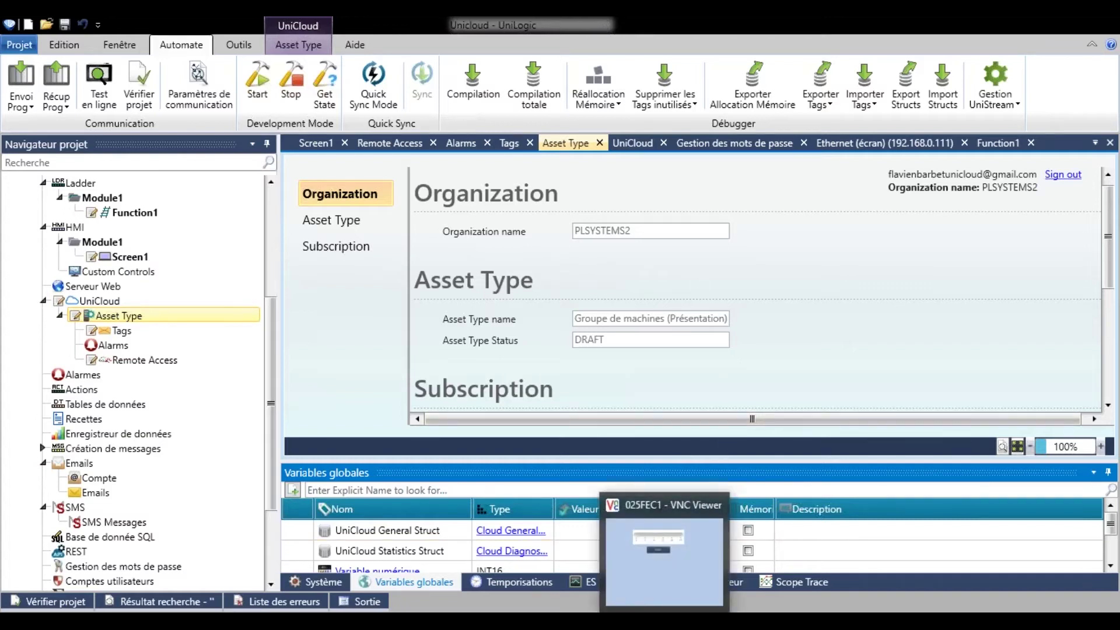
{"action": "left_click", "coordinate": [664, 551]}
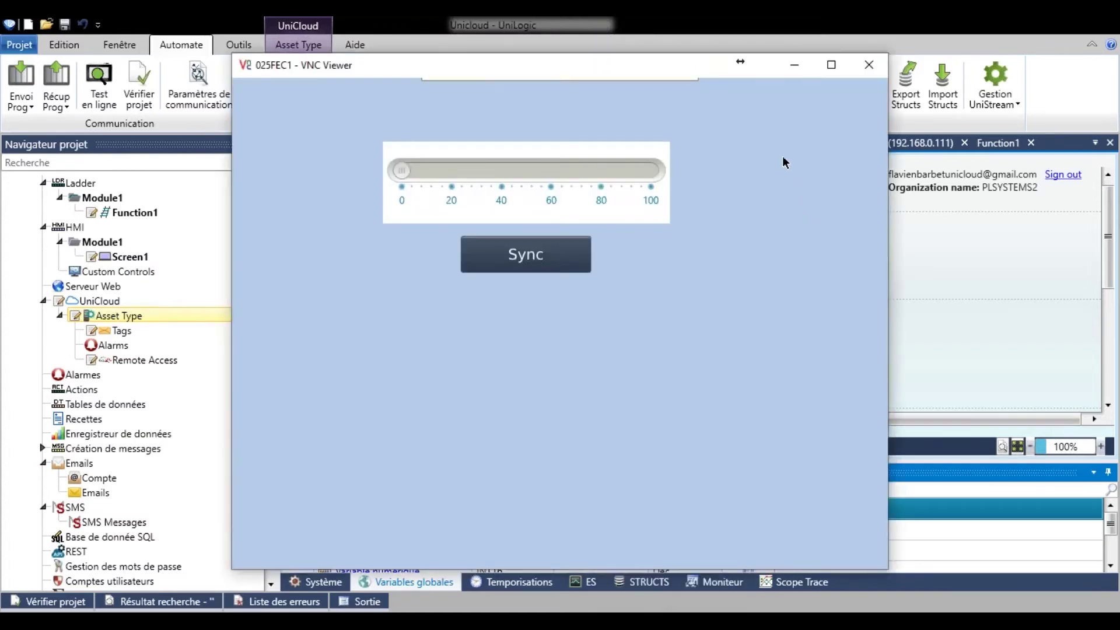
{"action": "left_click", "coordinate": [827, 99]}
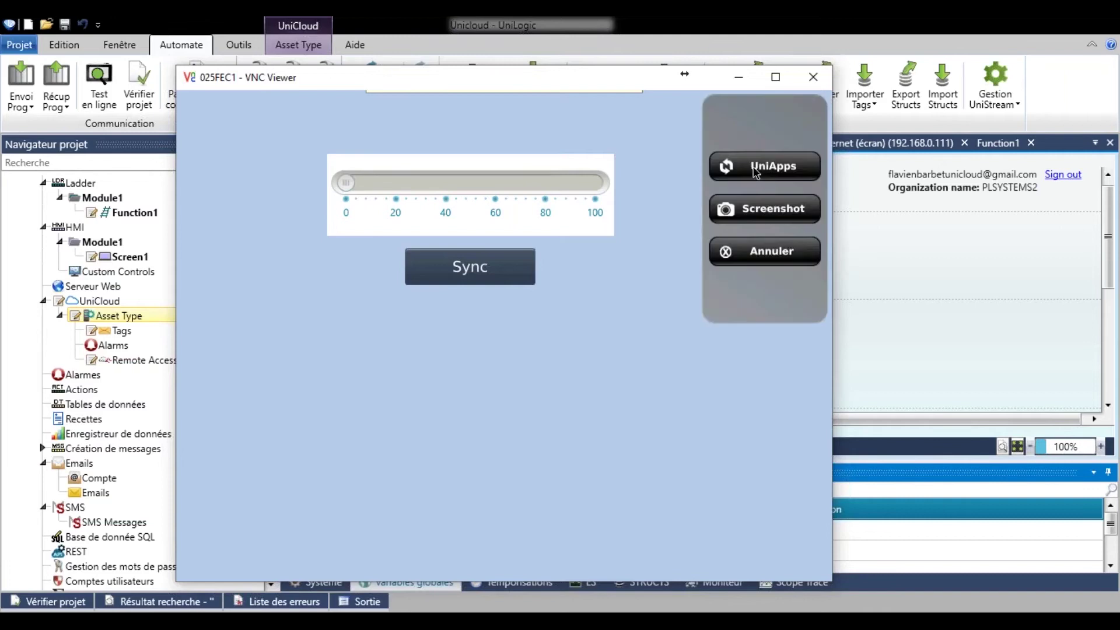
{"action": "left_click", "coordinate": [774, 167]}
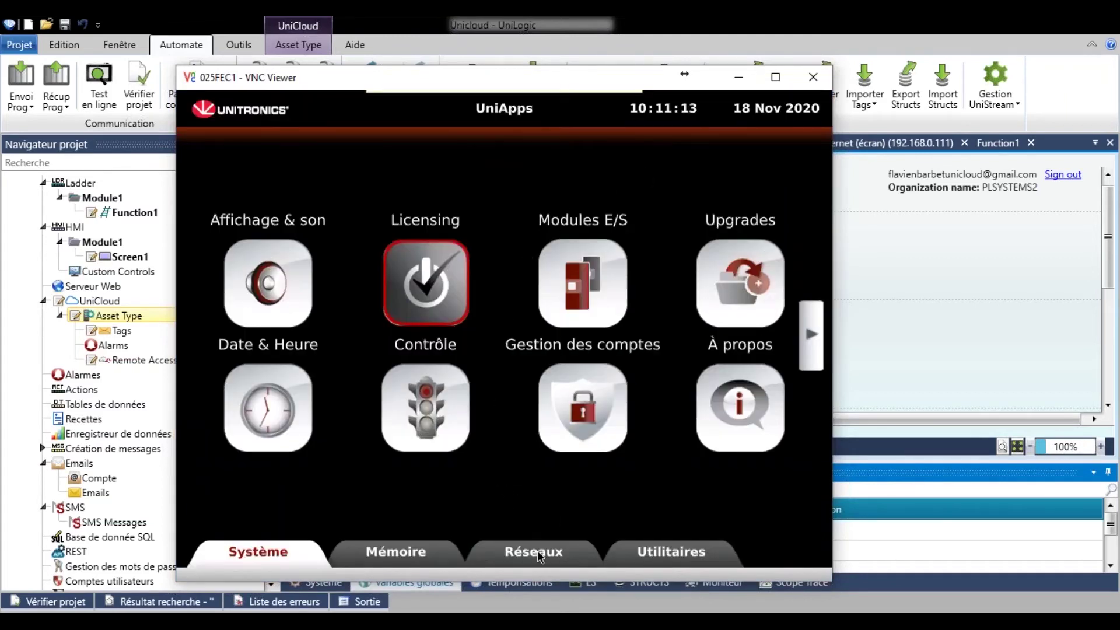
{"action": "left_click", "coordinate": [537, 551]}
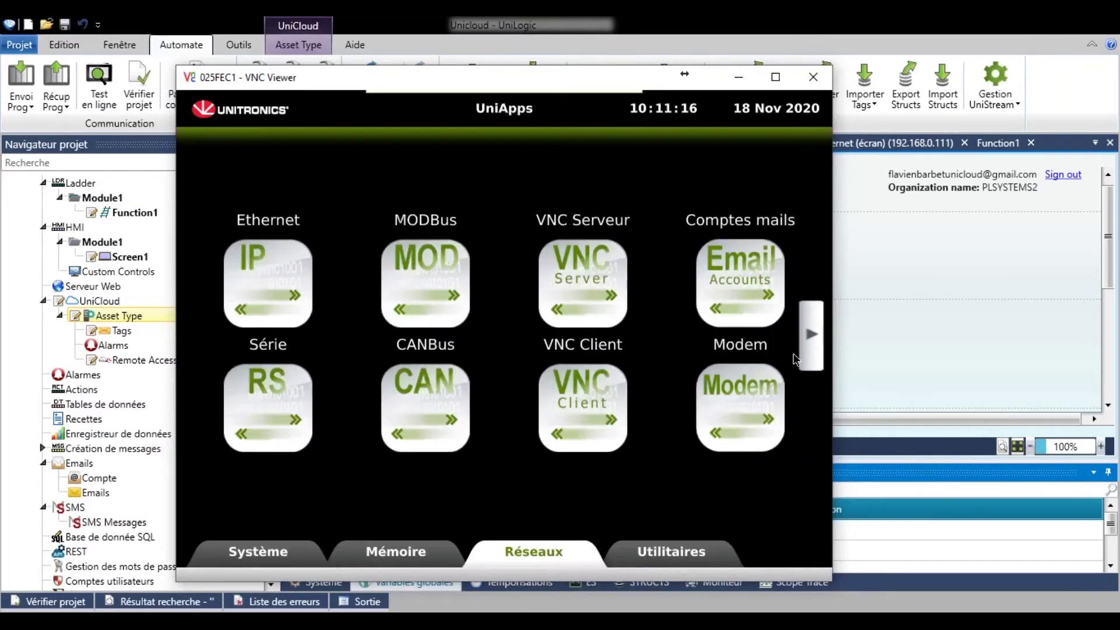
{"action": "left_click", "coordinate": [815, 330]}
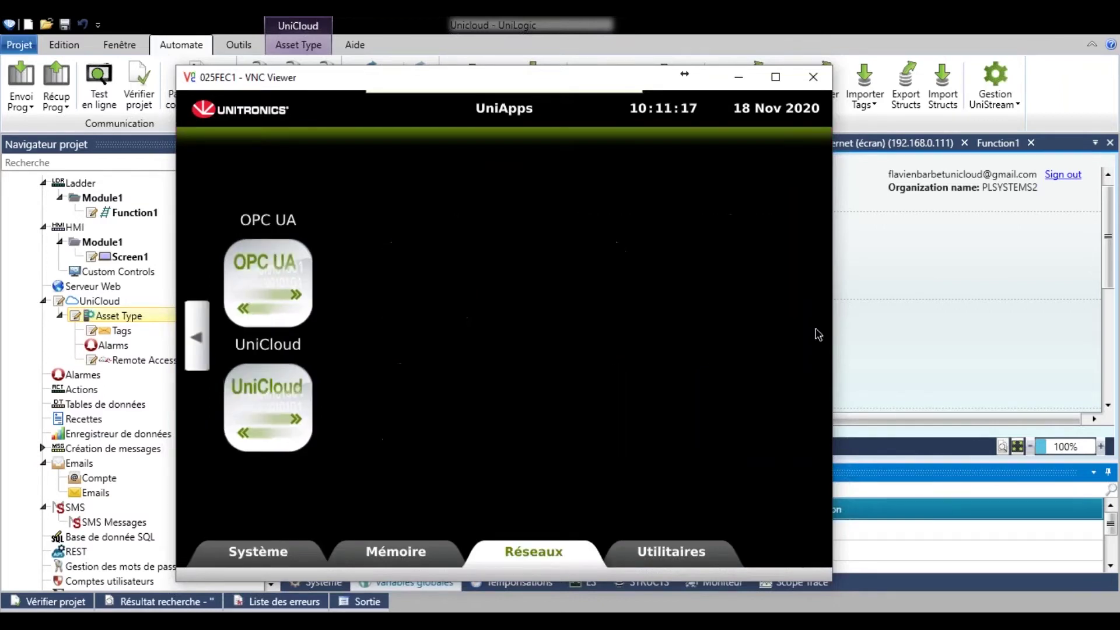
{"action": "left_click", "coordinate": [287, 403]}
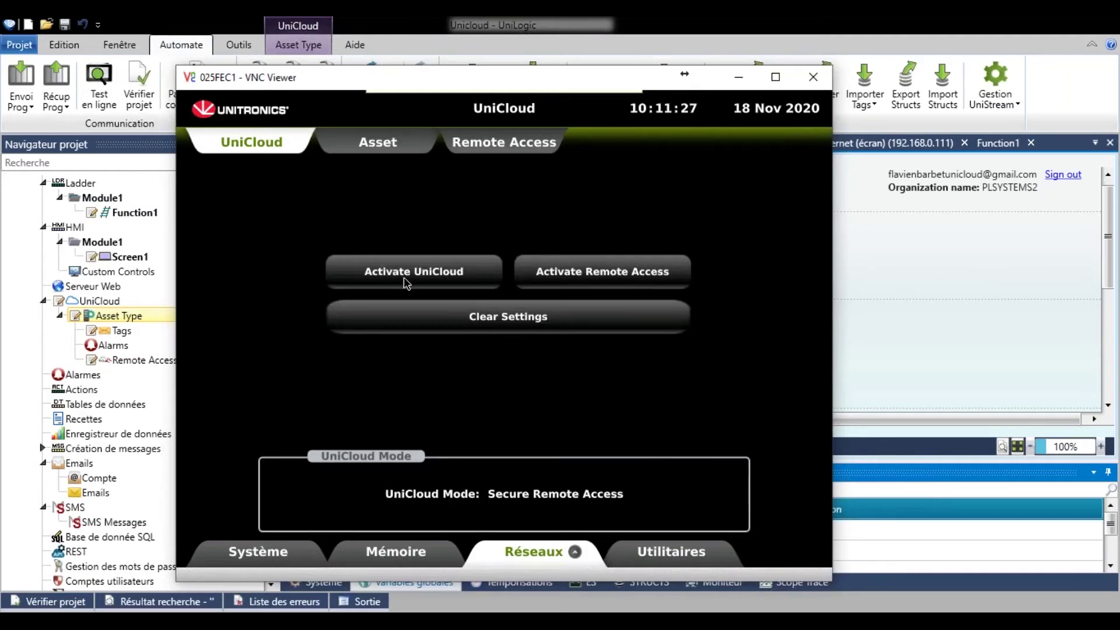
{"action": "left_click", "coordinate": [417, 282]}
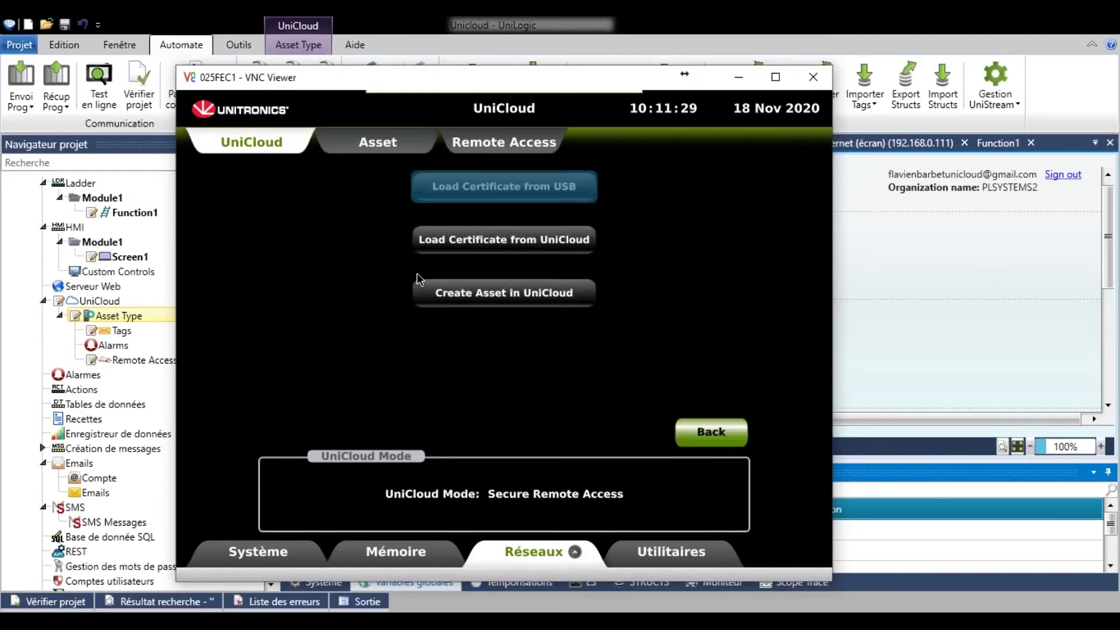
{"action": "left_click", "coordinate": [553, 296]}
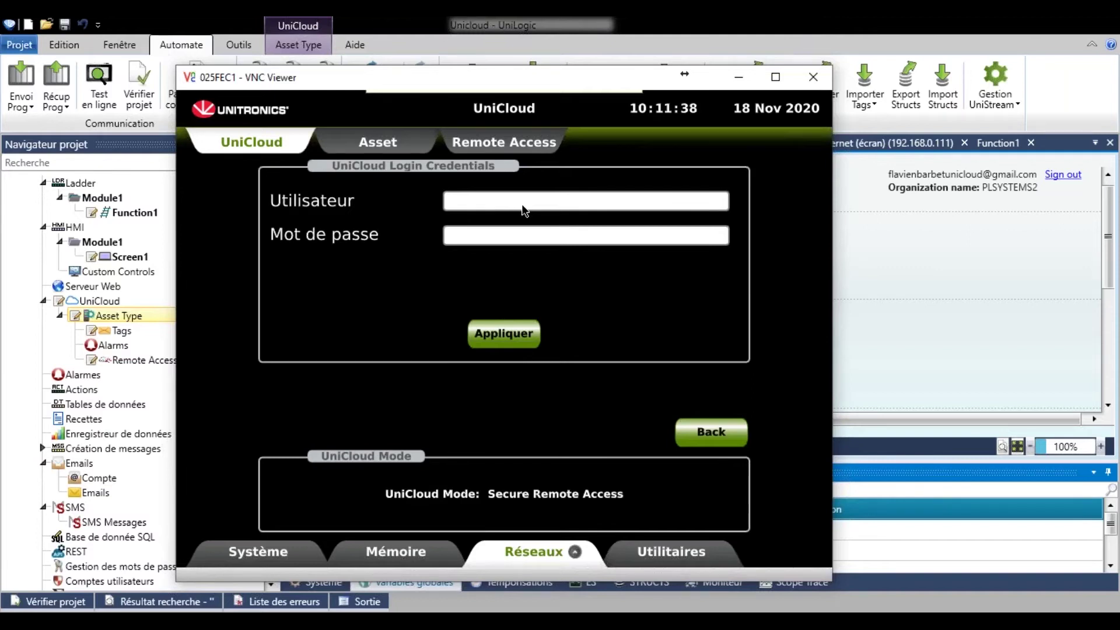
Log the panel into UniCloud with the account e-mail and password.
{"action": "left_click", "coordinate": [519, 209]}
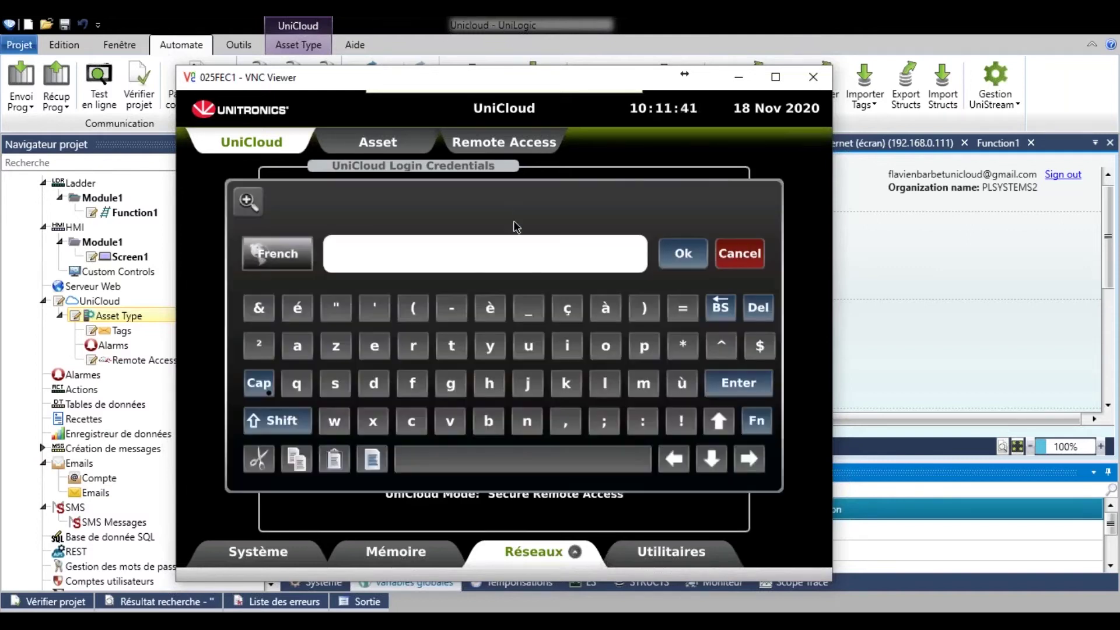
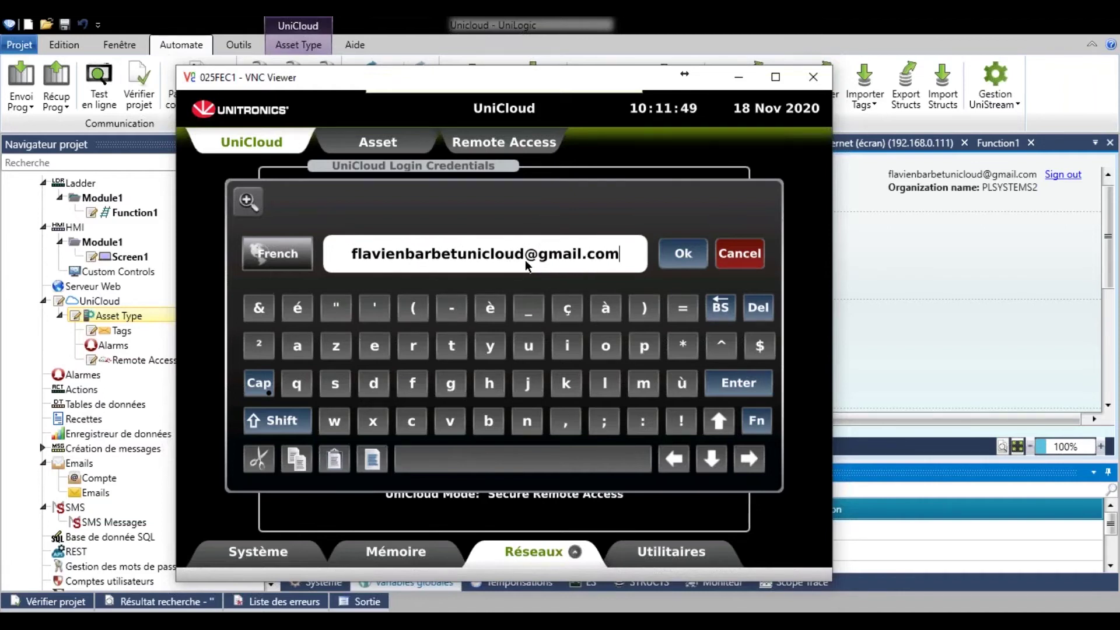
{"action": "key", "text": "Return"}
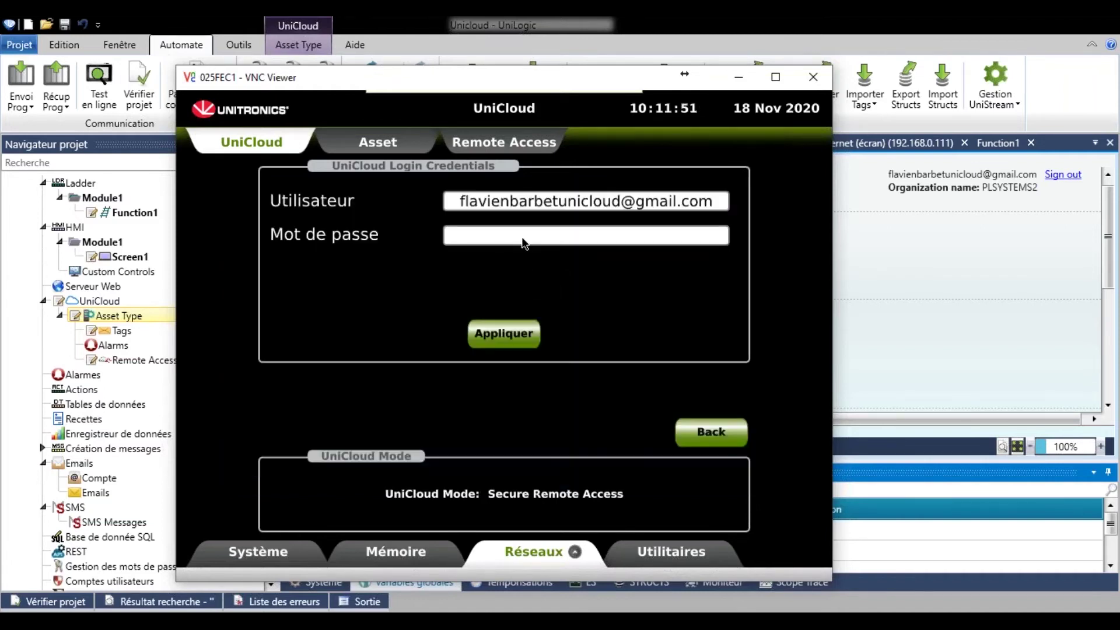
{"action": "left_click", "coordinate": [523, 240]}
{"action": "type", "text": "*********"}
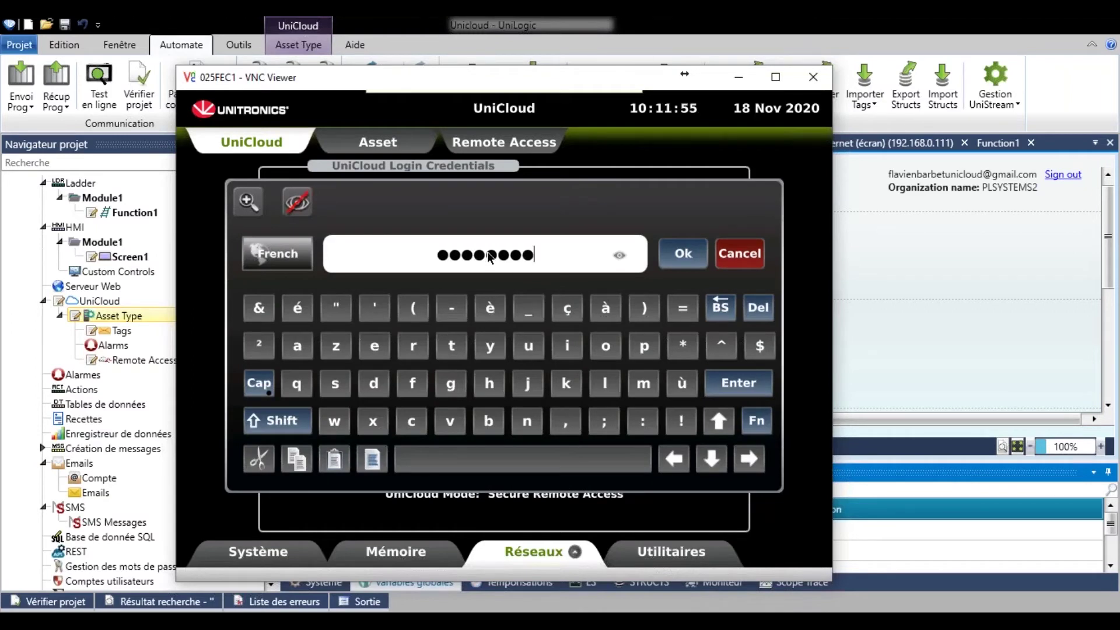
{"action": "left_click", "coordinate": [679, 257]}
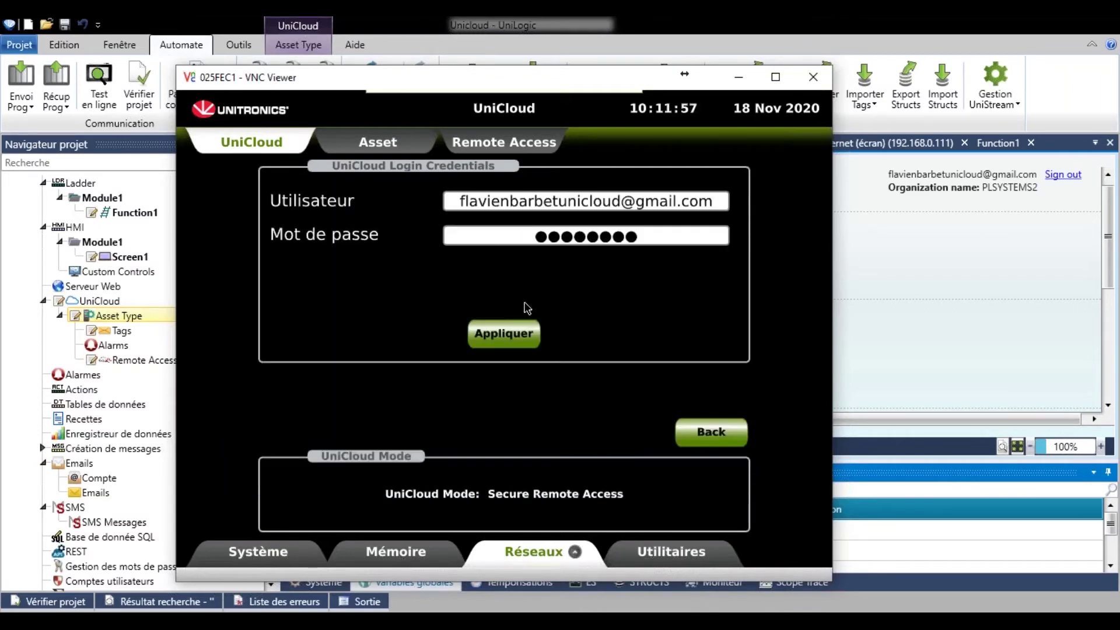
{"action": "left_click", "coordinate": [505, 337]}
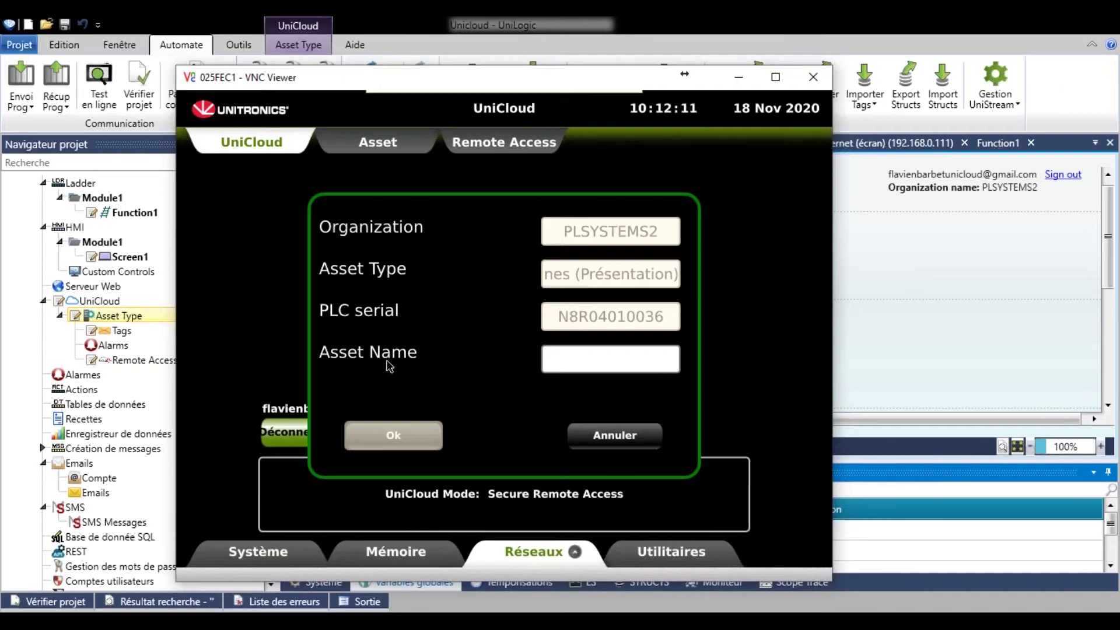
Create the panel asset named 'Machine (Presentation)' and dismiss the success message.
{"action": "left_click", "coordinate": [602, 360]}
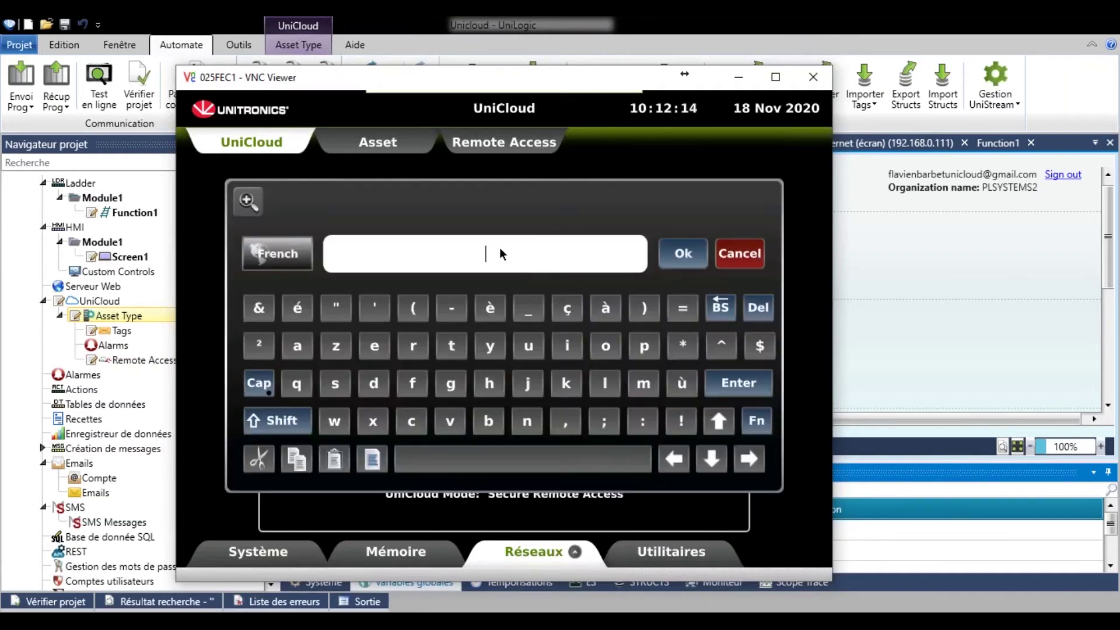
{"action": "type", "text": "Machine ("}
{"action": "key", "text": "BackSpace"}
{"action": "type", "text": "Pre"}
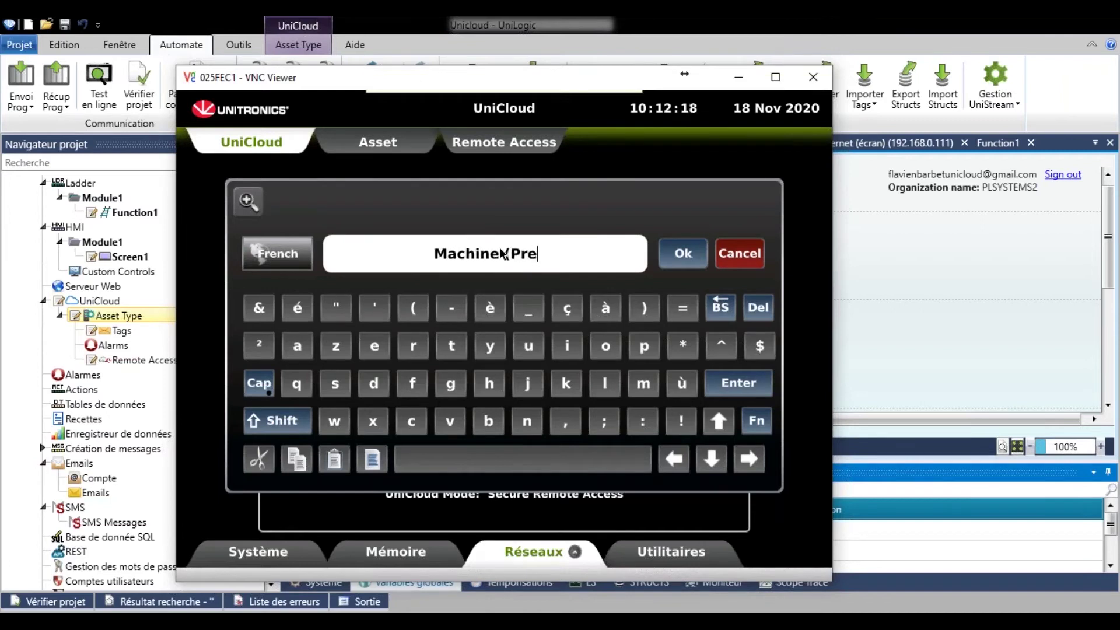
{"action": "type", "text": "sentation)"}
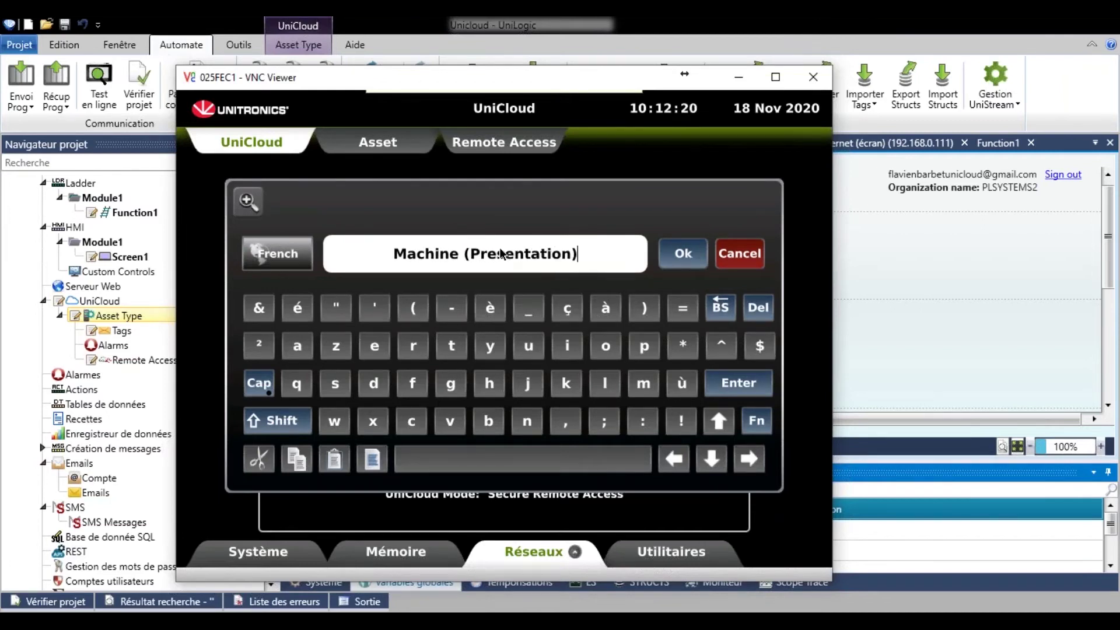
{"action": "key", "text": "Return"}
{"action": "left_click", "coordinate": [414, 437]}
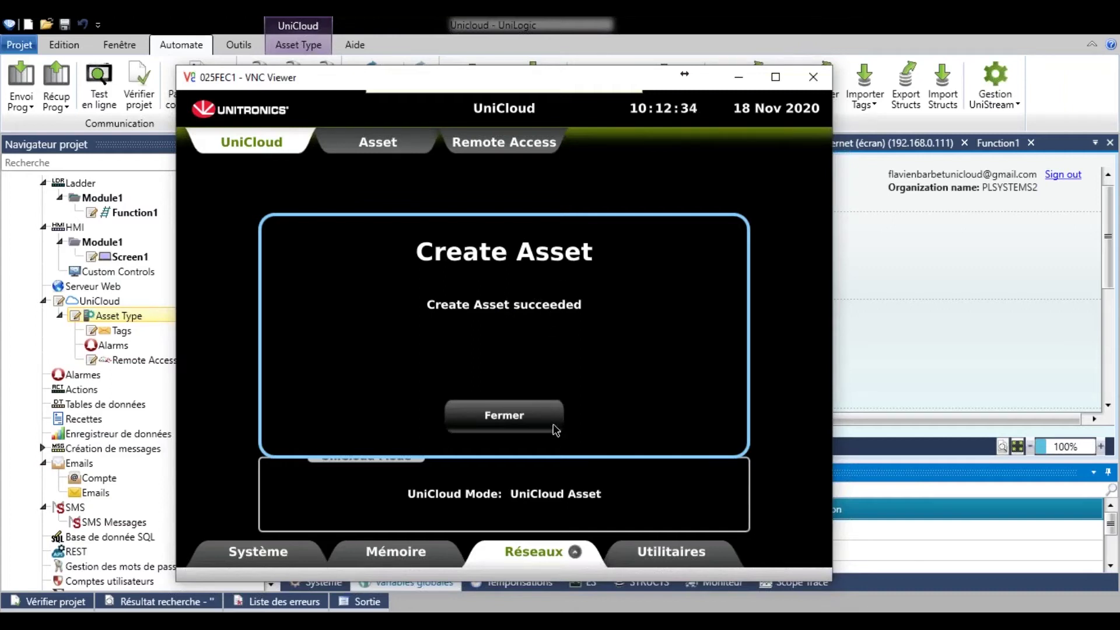
{"action": "left_click", "coordinate": [531, 421]}
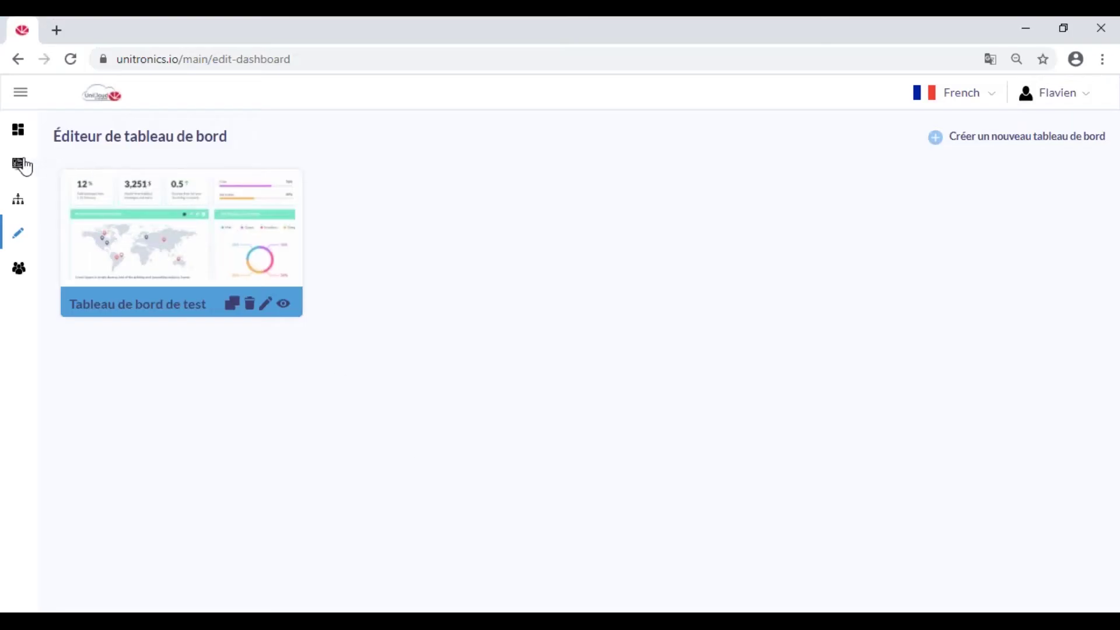
Publish the Groupe de machines (Présentation) type from Types d'Asset under Gestion d'appareils.
{"action": "left_click", "coordinate": [21, 173]}
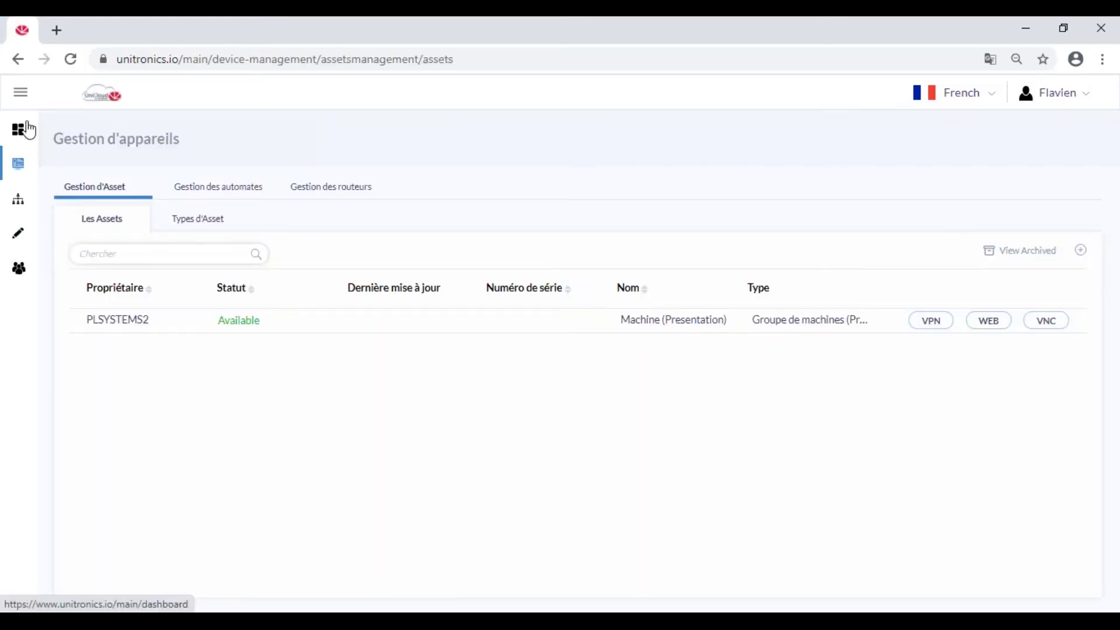
{"action": "left_click", "coordinate": [22, 98]}
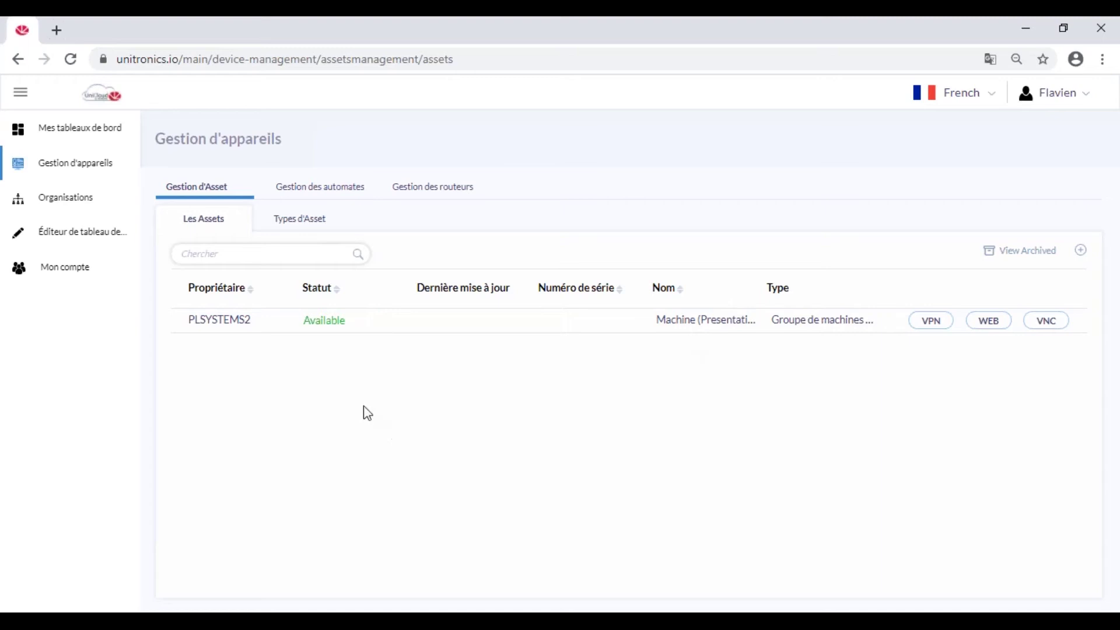
{"action": "left_click", "coordinate": [301, 223]}
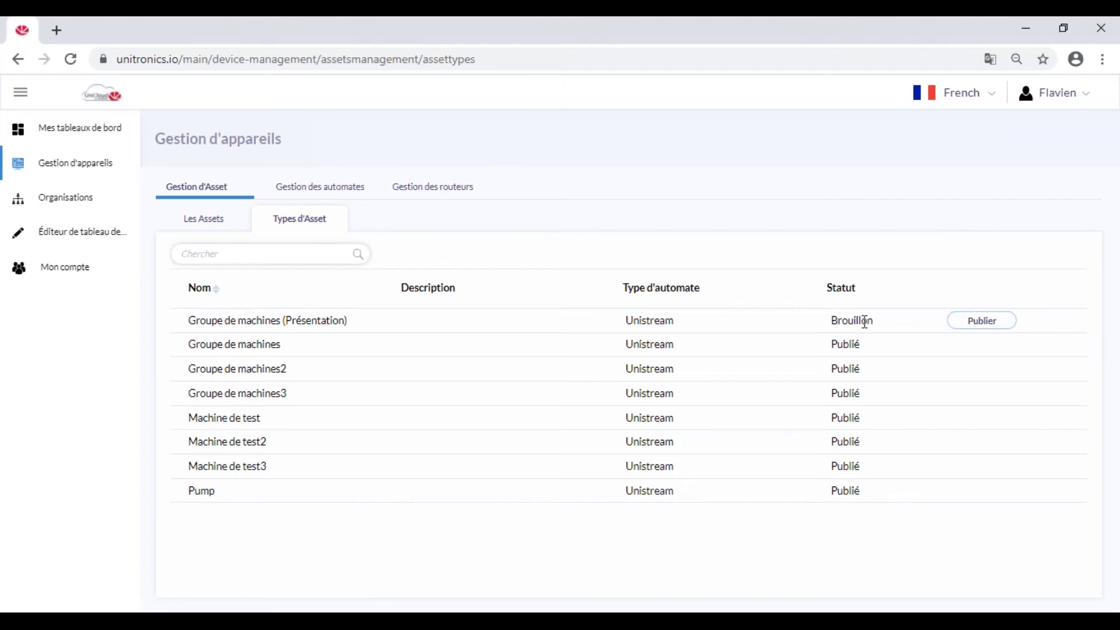
{"action": "left_click", "coordinate": [997, 323]}
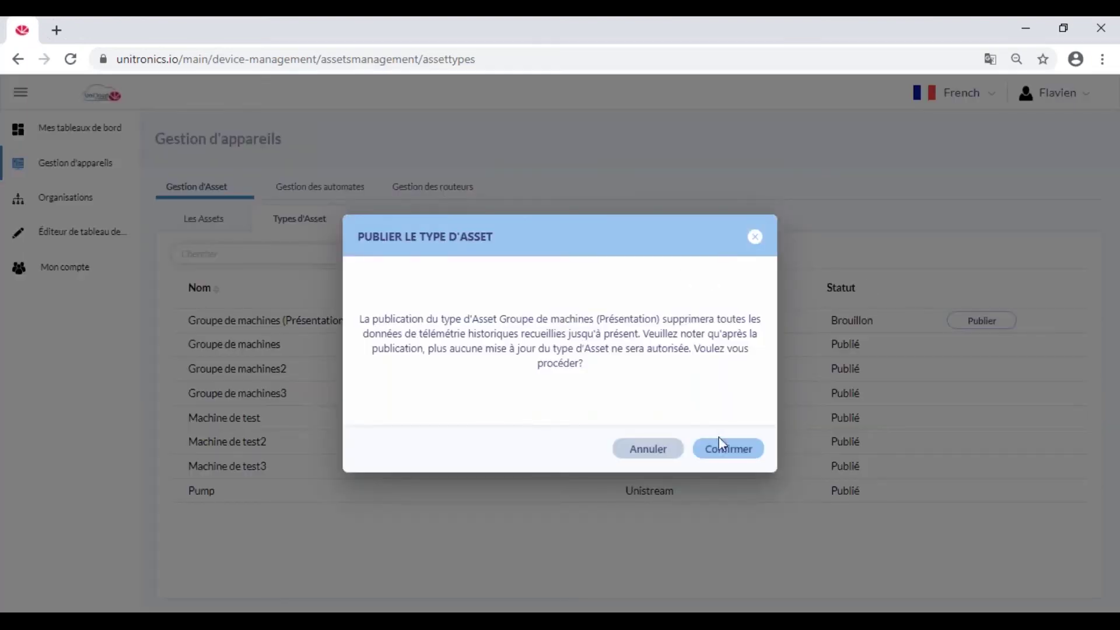
{"action": "left_click", "coordinate": [736, 454]}
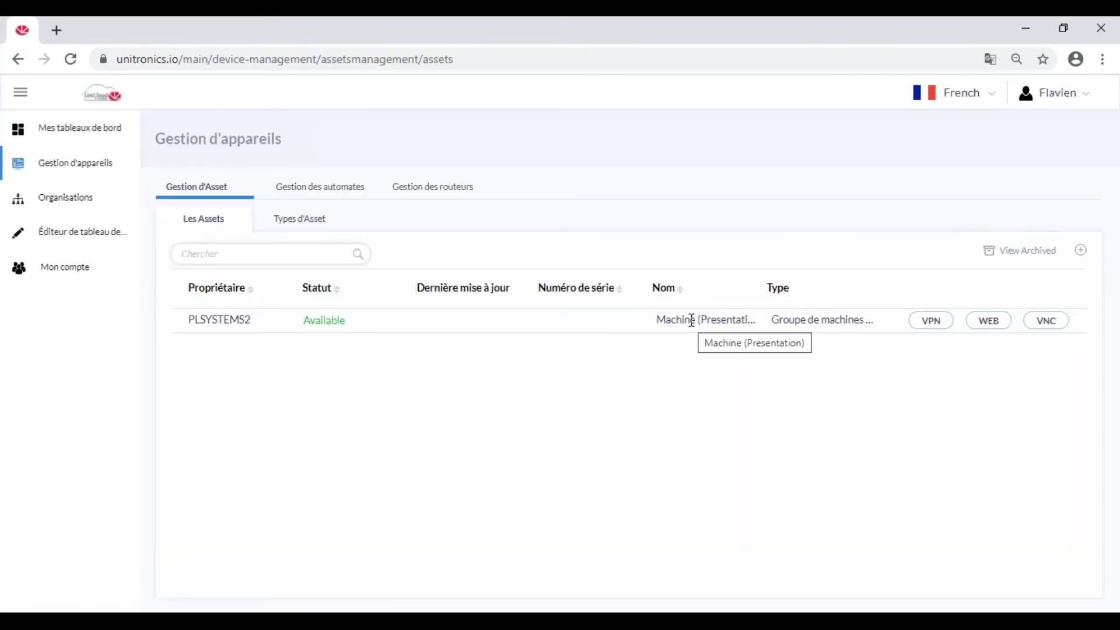
Check the Machine (Presentation) asset's alarms and tags, then bring back the VNC panel.
{"action": "left_click", "coordinate": [691, 320]}
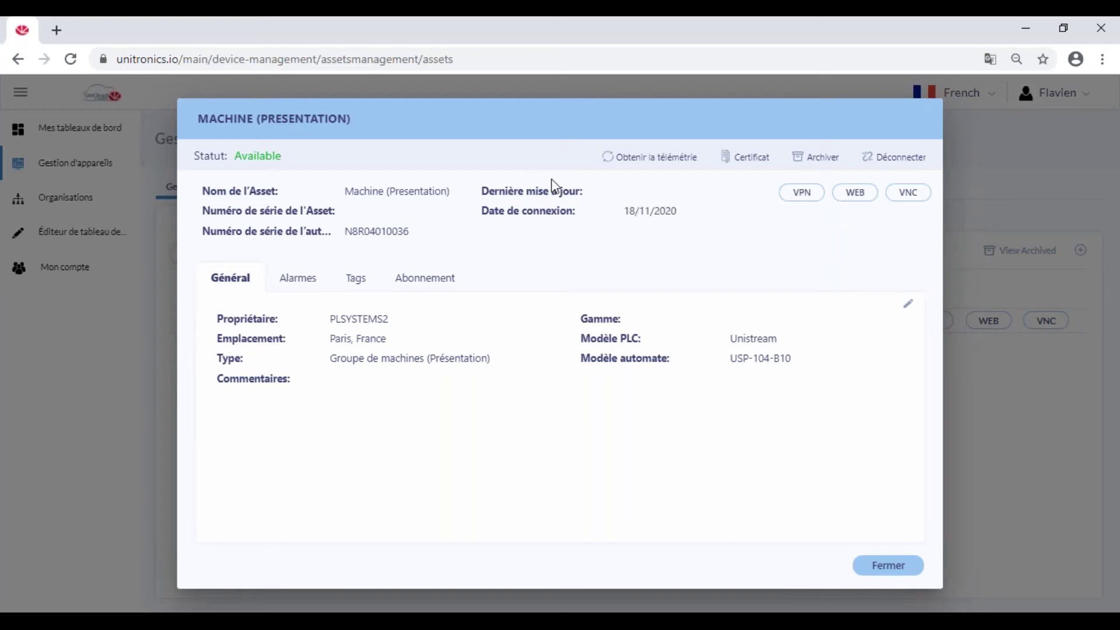
{"action": "left_click", "coordinate": [298, 284]}
{"action": "left_click", "coordinate": [358, 284]}
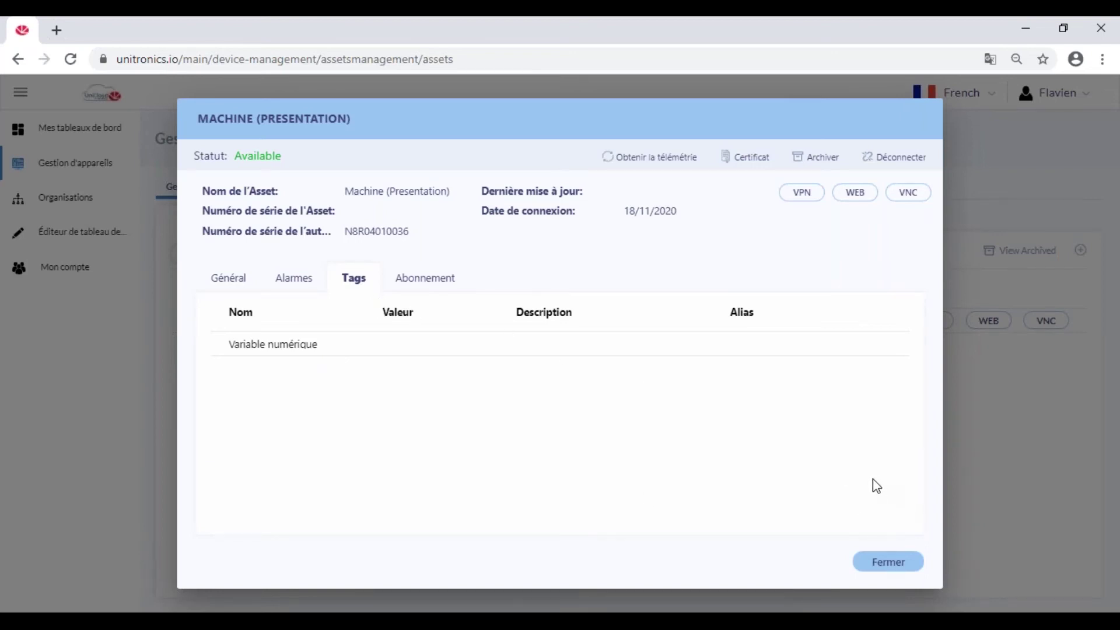
{"action": "left_click", "coordinate": [887, 563]}
{"action": "left_click", "coordinate": [665, 621]}
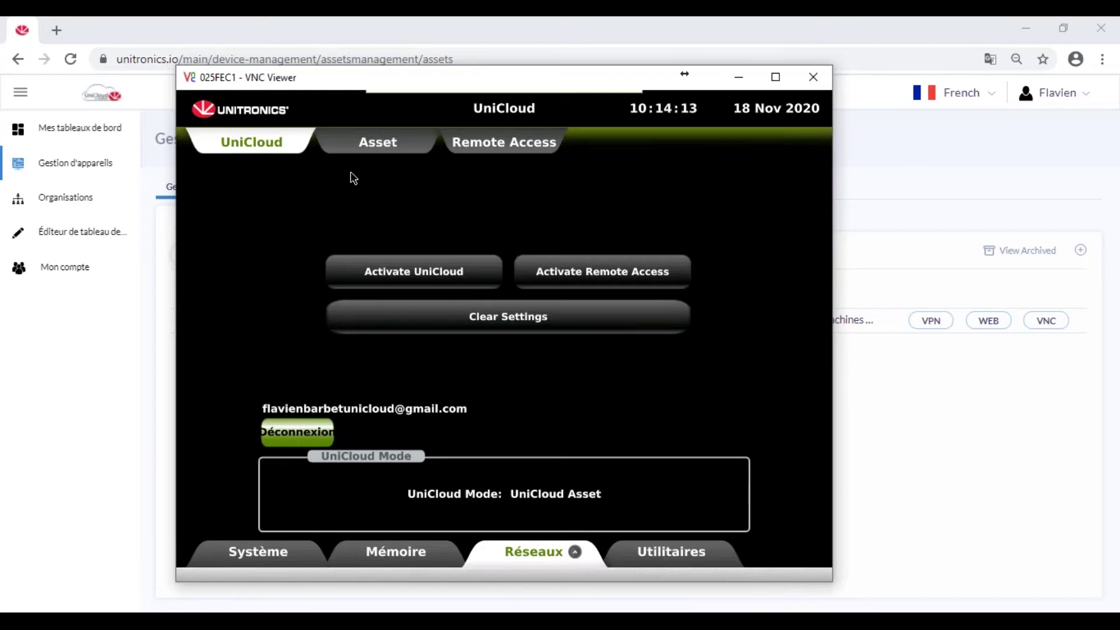
Start sending the panel's asset data to UniCloud, then return the panel to UserApp.
{"action": "left_click", "coordinate": [383, 145]}
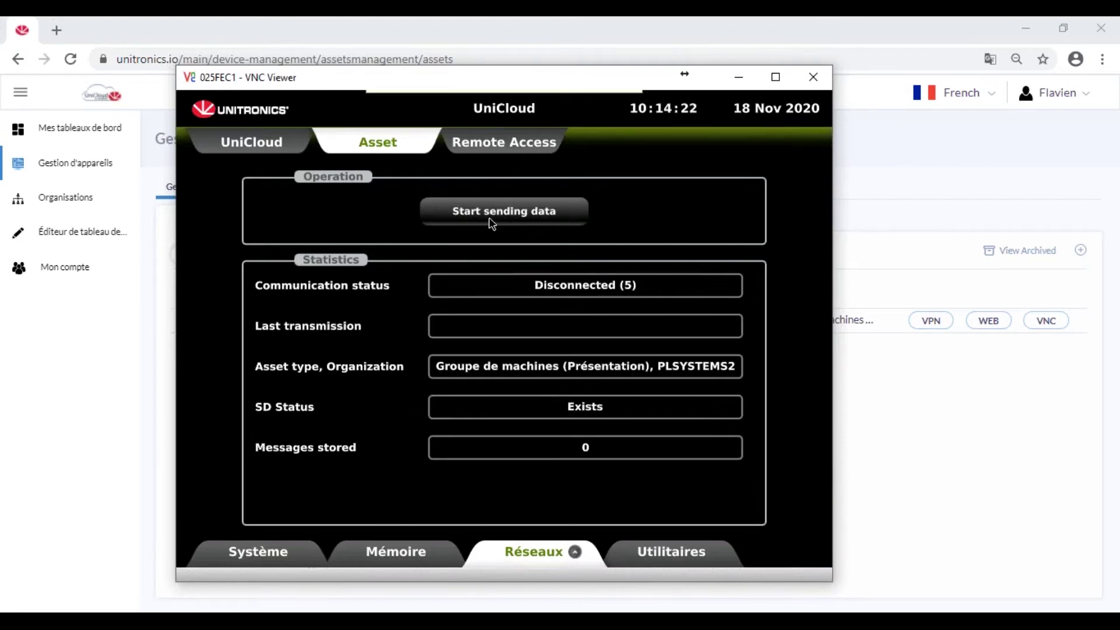
{"action": "left_click", "coordinate": [523, 218]}
{"action": "left_click", "coordinate": [396, 383]}
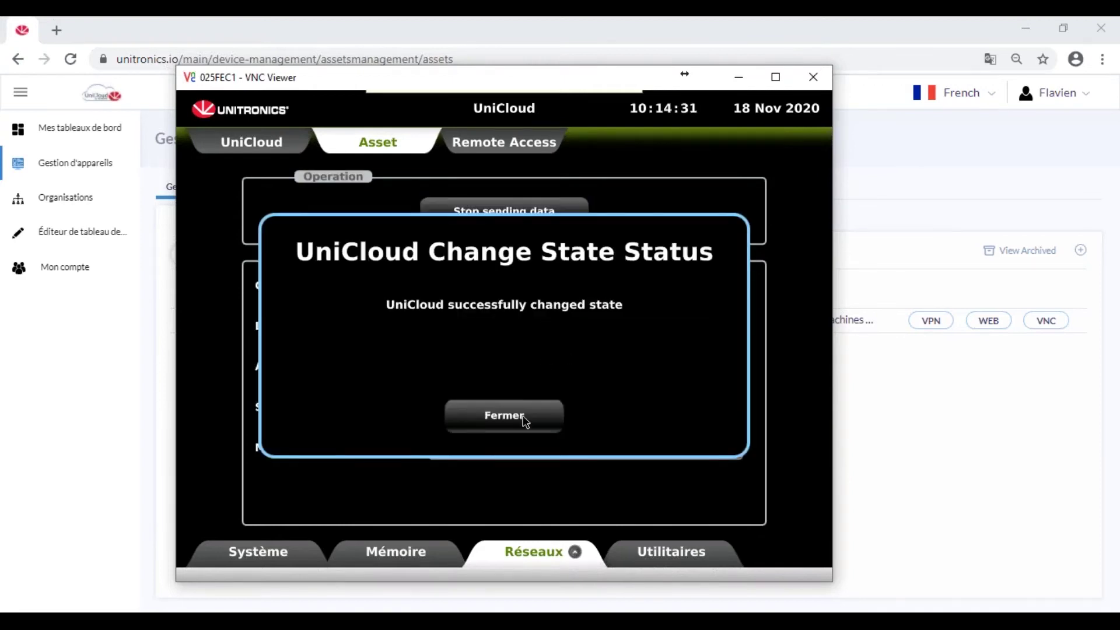
{"action": "left_click", "coordinate": [523, 416]}
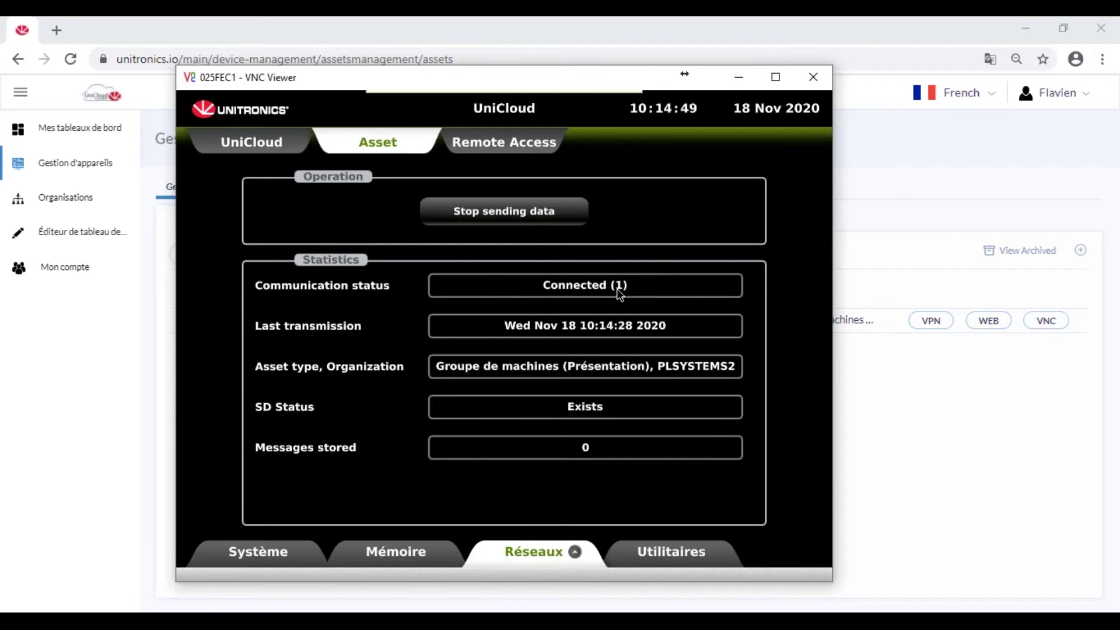
{"action": "left_click", "coordinate": [822, 105]}
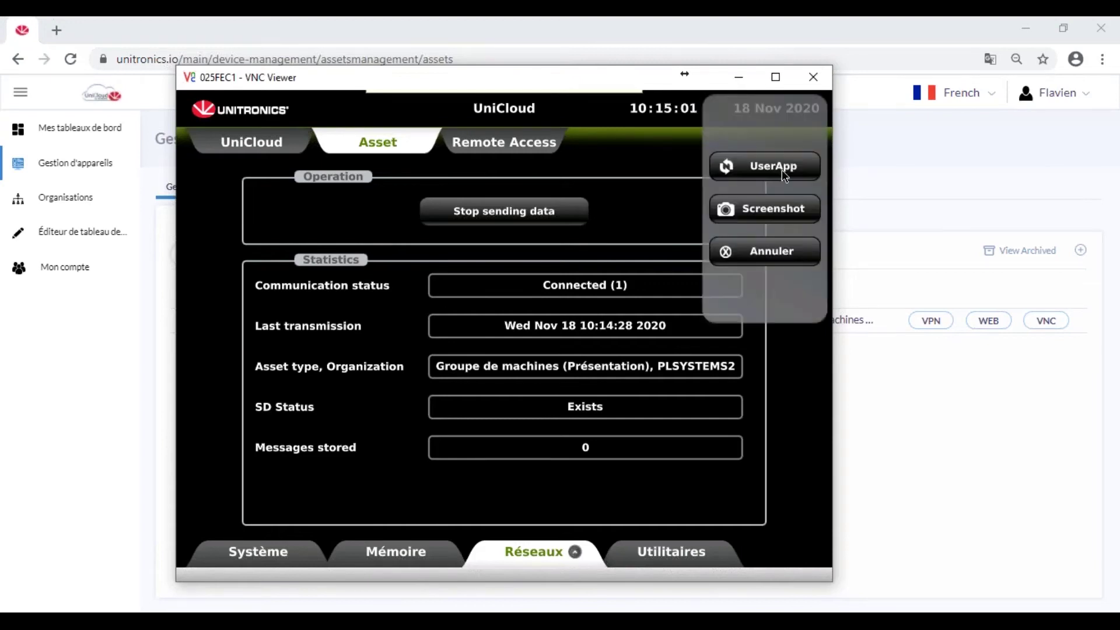
{"action": "left_click", "coordinate": [782, 170]}
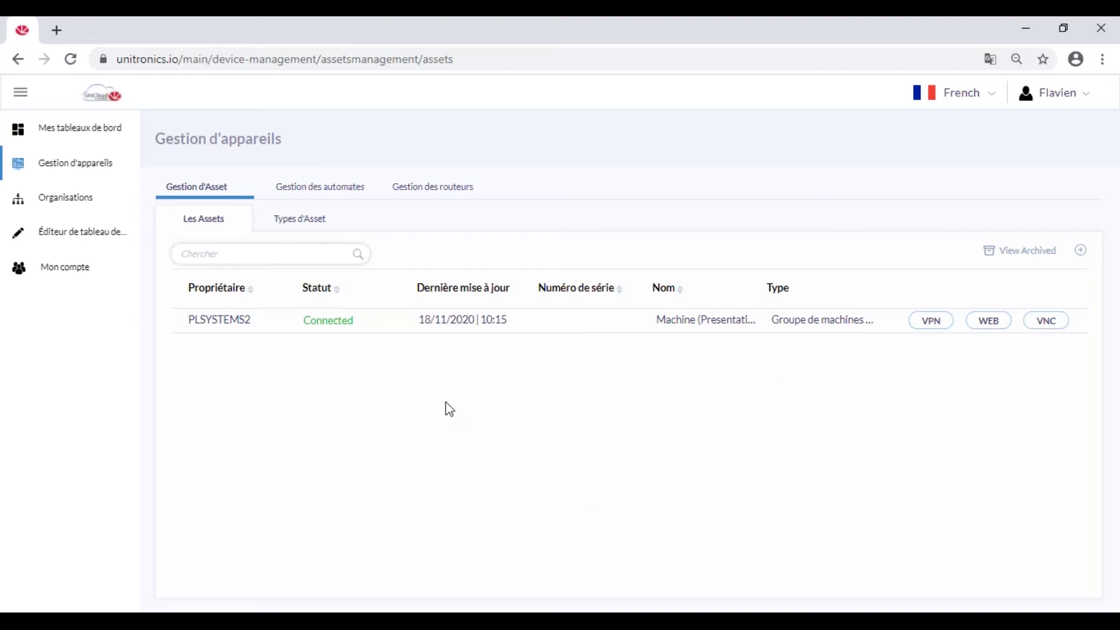
Open Machine (Presentation)'s tags to see Variable numérique reading 30.
{"action": "left_click", "coordinate": [489, 315]}
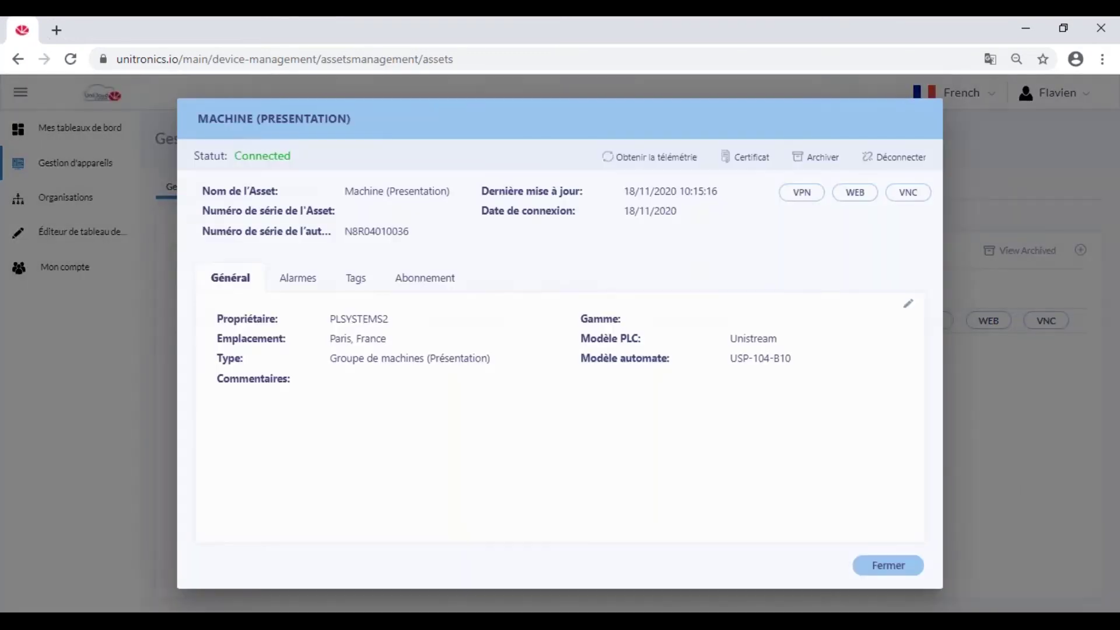
{"action": "left_click", "coordinate": [354, 279]}
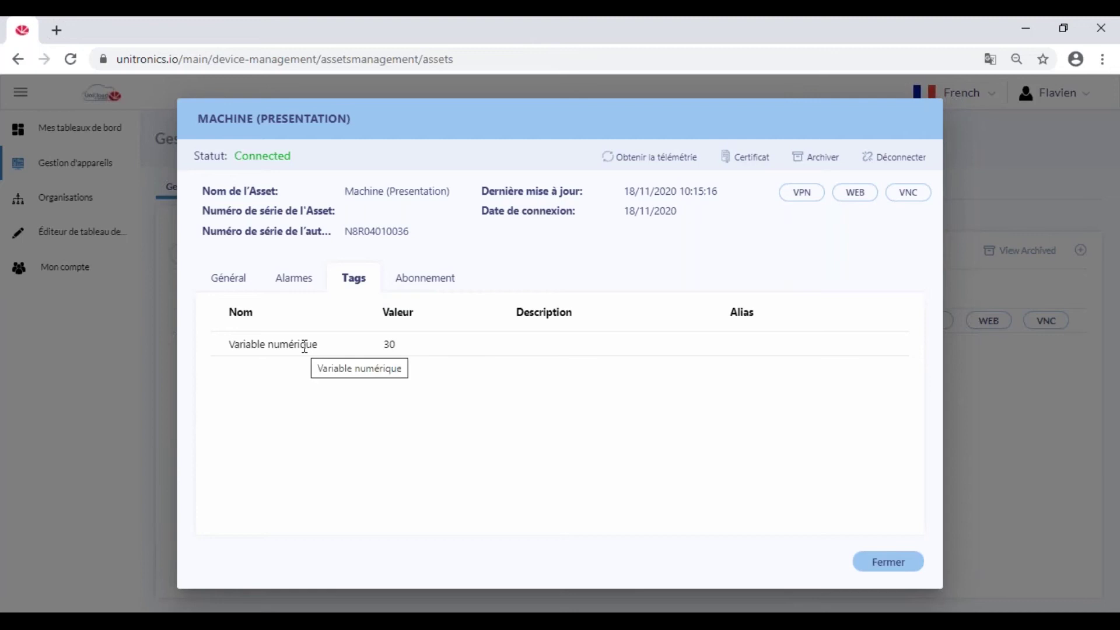
In Screen1, browse the UniCloud Statistics and General structs and inspect MQTT connection State.
{"action": "key", "text": "alt+Tab"}
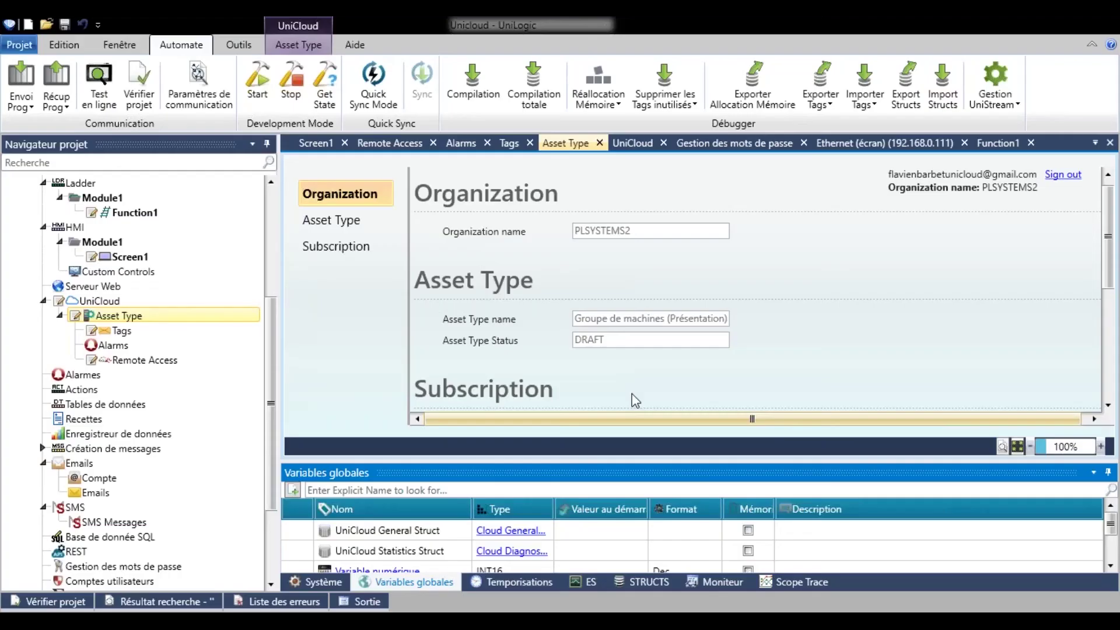
{"action": "double_click", "coordinate": [129, 257]}
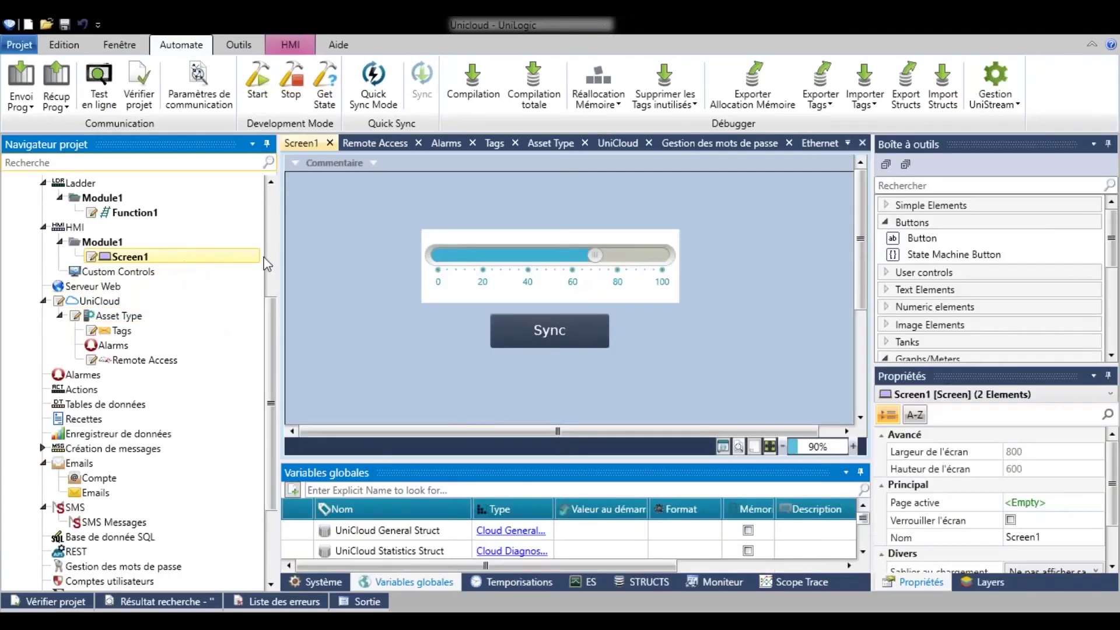
{"action": "left_click_drag", "start_coordinate": [510, 461], "coordinate": [512, 412]}
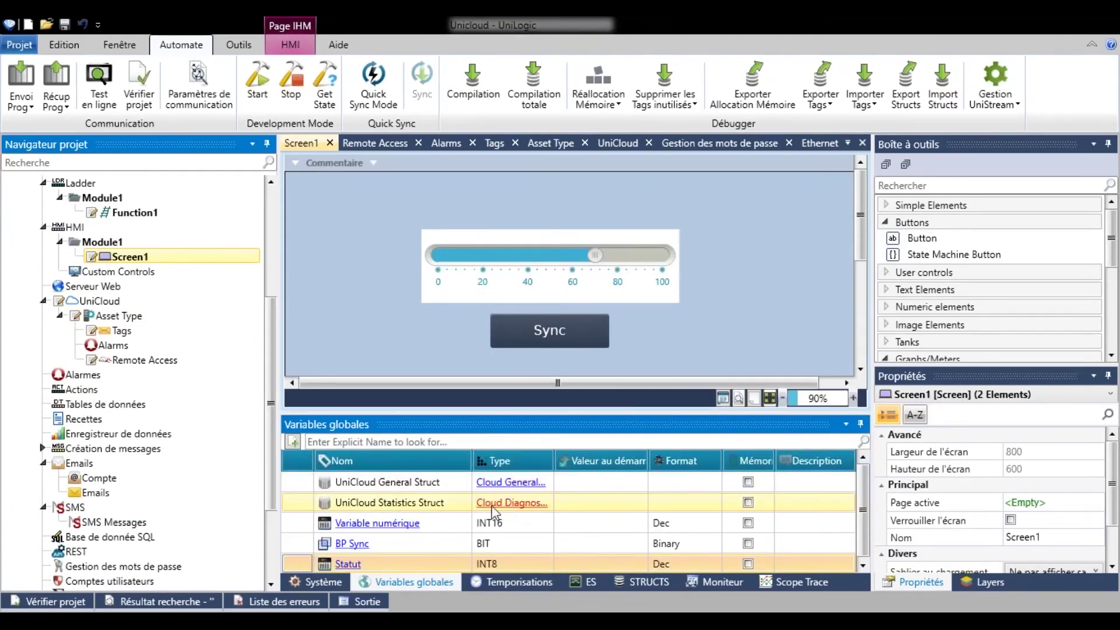
{"action": "left_click", "coordinate": [510, 503]}
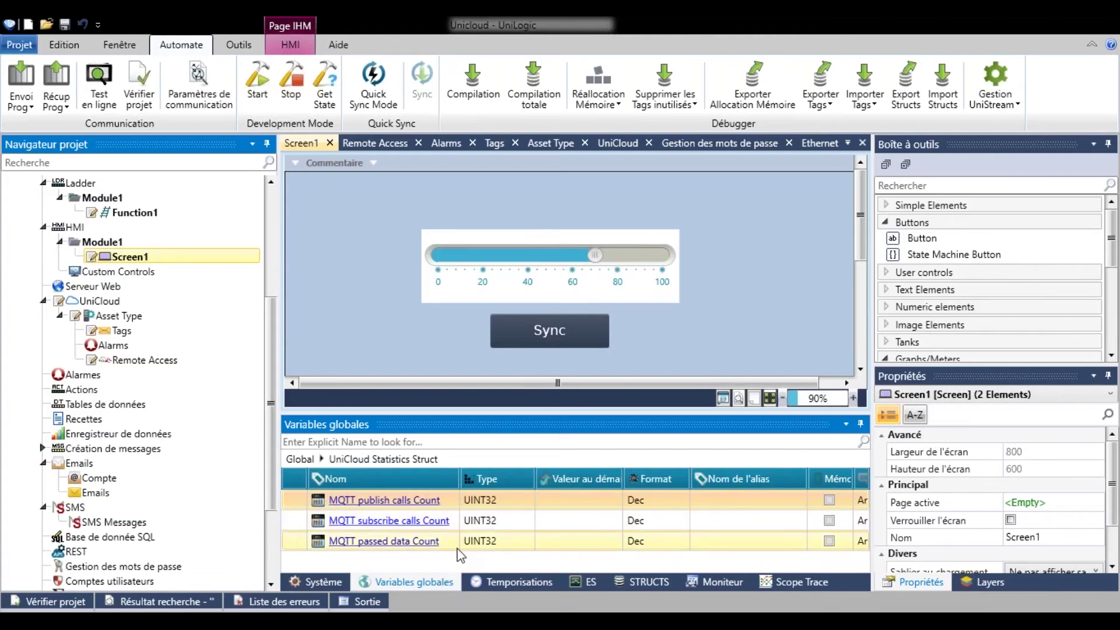
{"action": "left_click", "coordinate": [304, 460]}
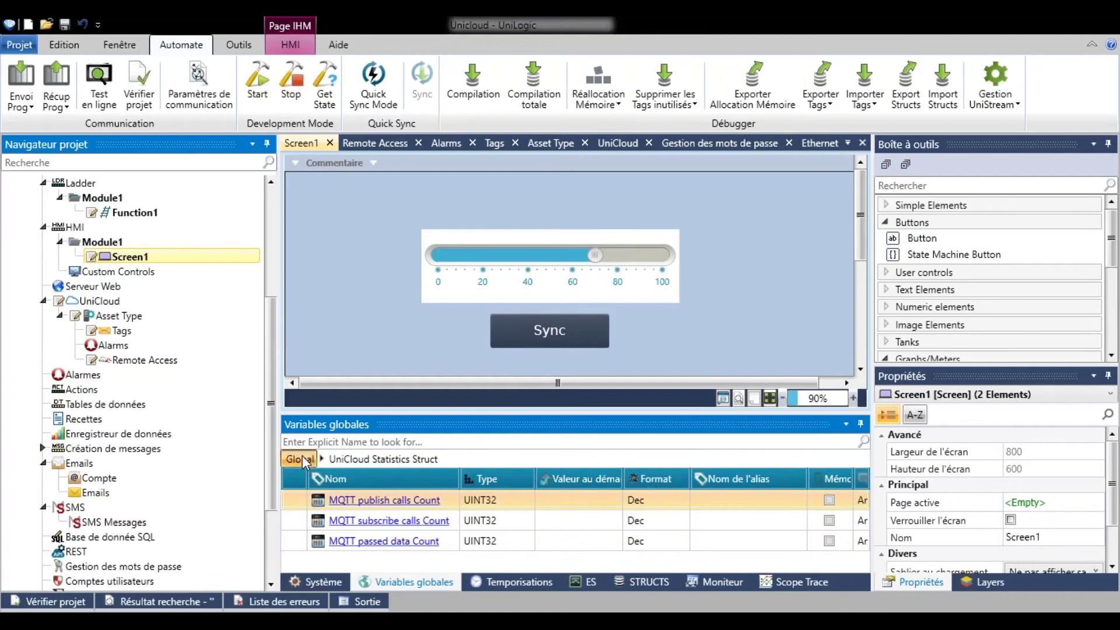
{"action": "double_click", "coordinate": [508, 485]}
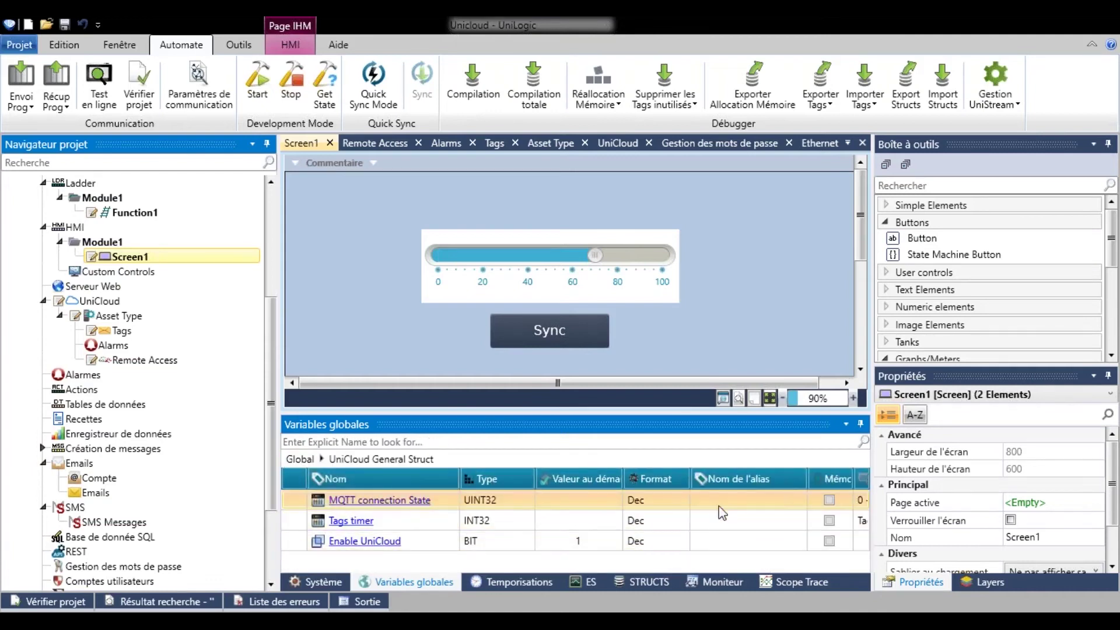
{"action": "left_click", "coordinate": [409, 501]}
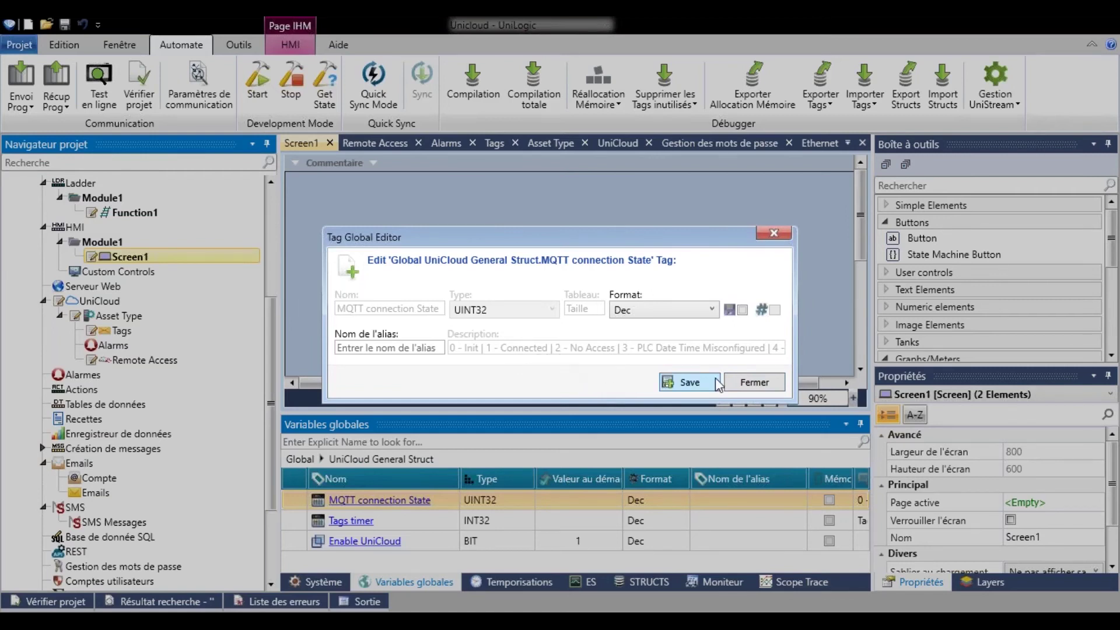
{"action": "left_click", "coordinate": [752, 383]}
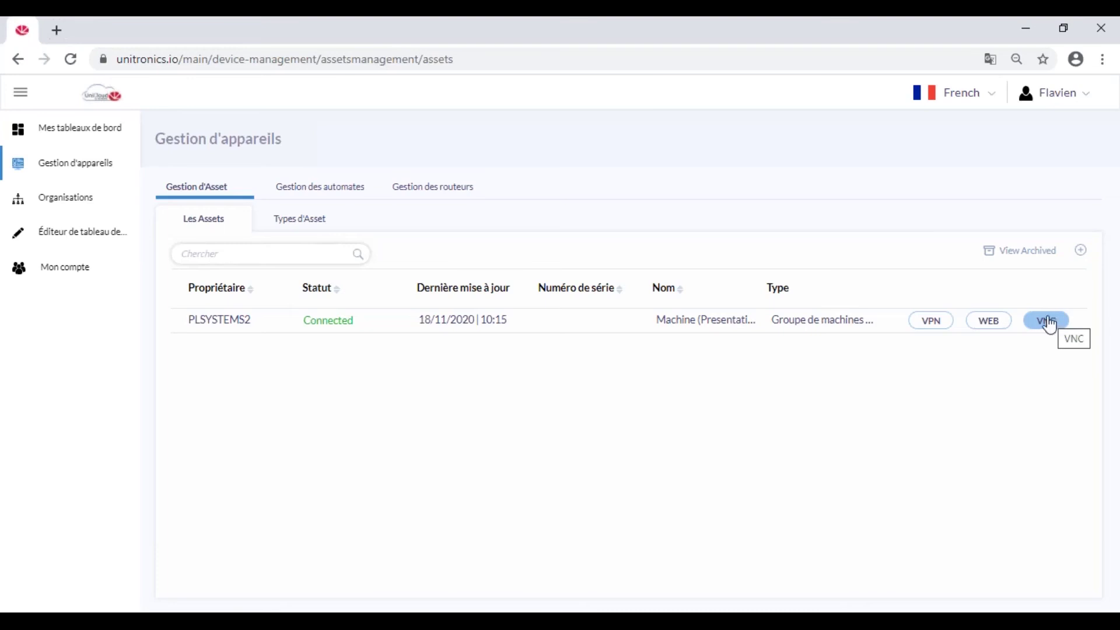
{"action": "left_click", "coordinate": [1048, 324]}
Create dashboard 'Menu principal' for PLSYSTEMS2, Groupe de machines (Présentation), period La semaine dernière.
{"action": "left_click", "coordinate": [82, 236]}
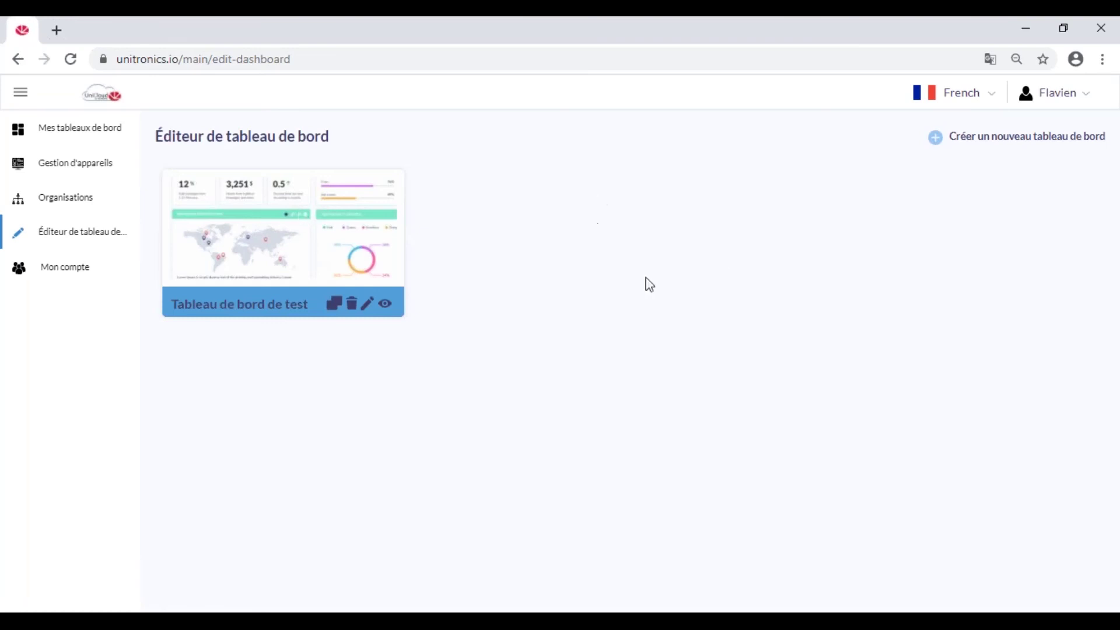
{"action": "left_click", "coordinate": [967, 144]}
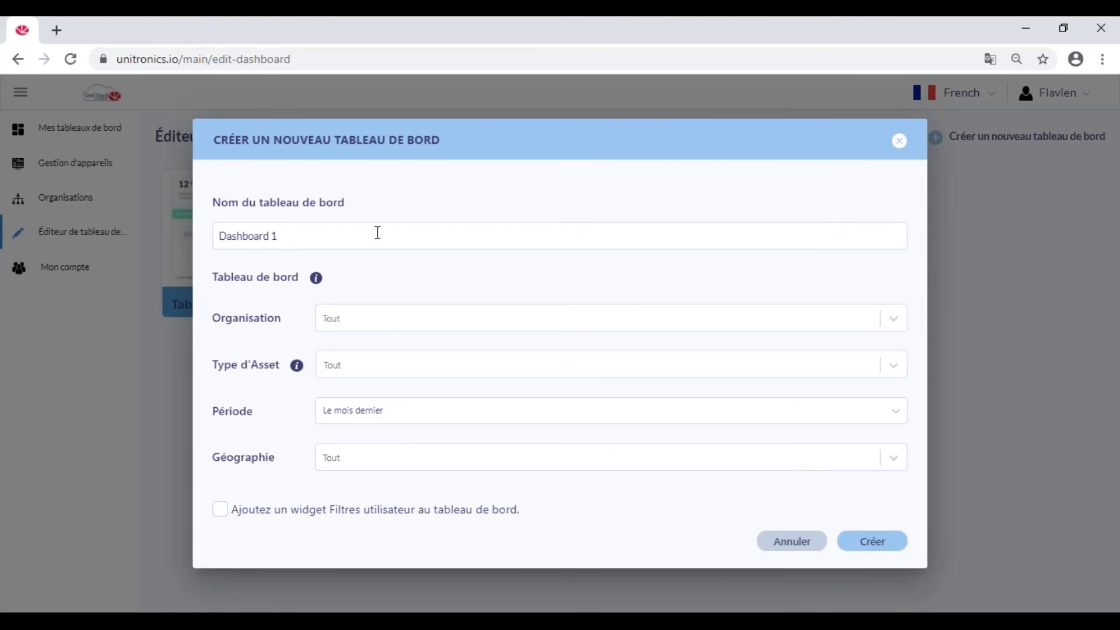
{"action": "left_click_drag", "start_coordinate": [274, 234], "coordinate": [220, 228]}
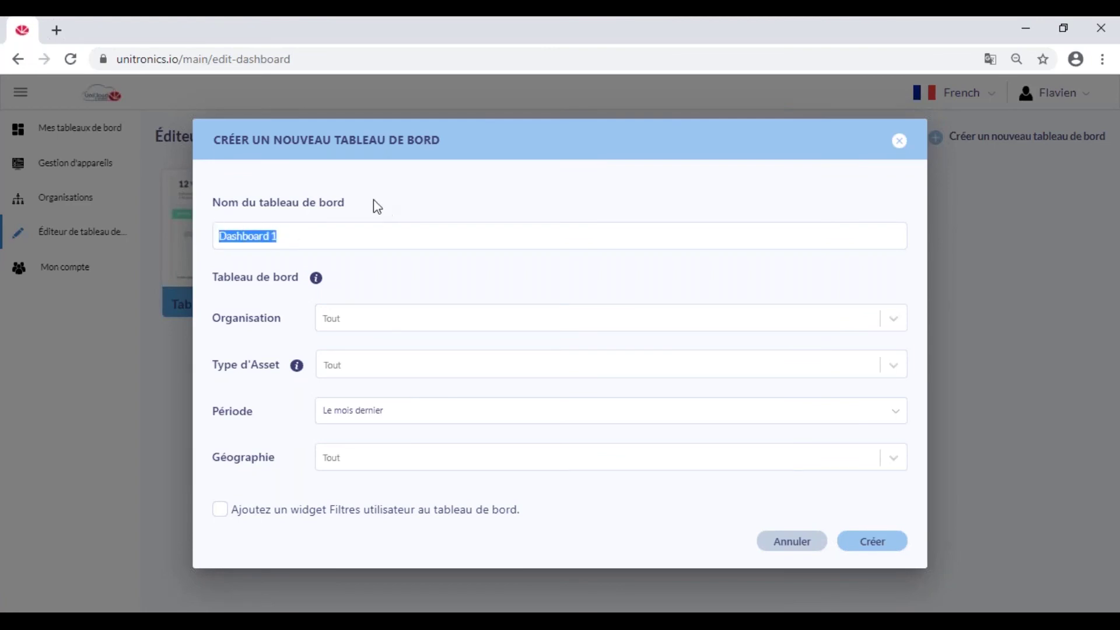
{"action": "type", "text": "Menu principal"}
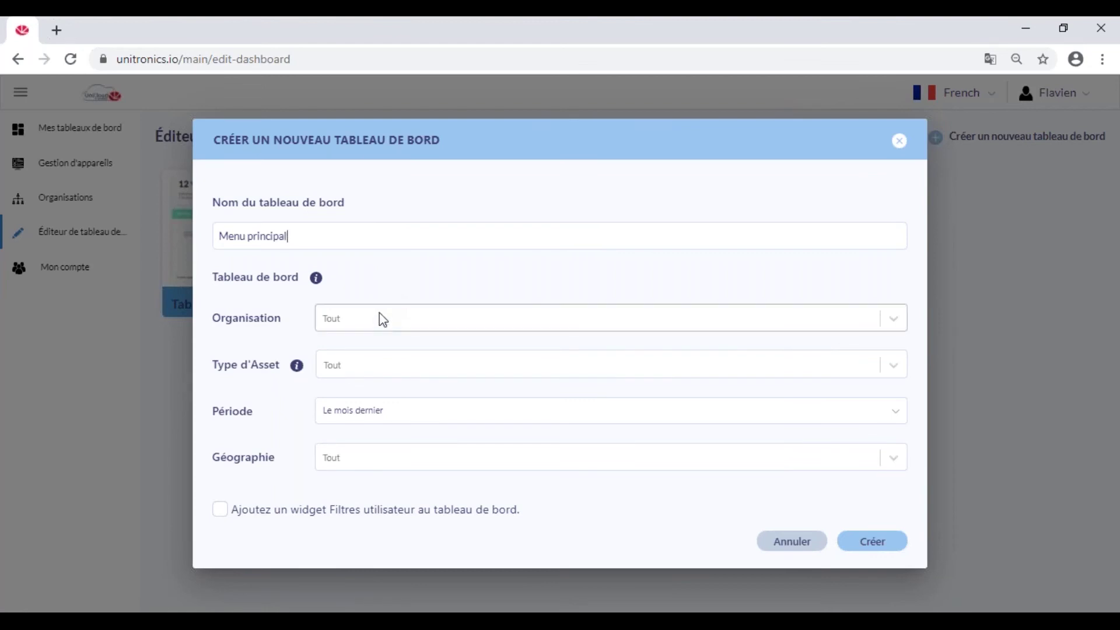
{"action": "left_click", "coordinate": [363, 328]}
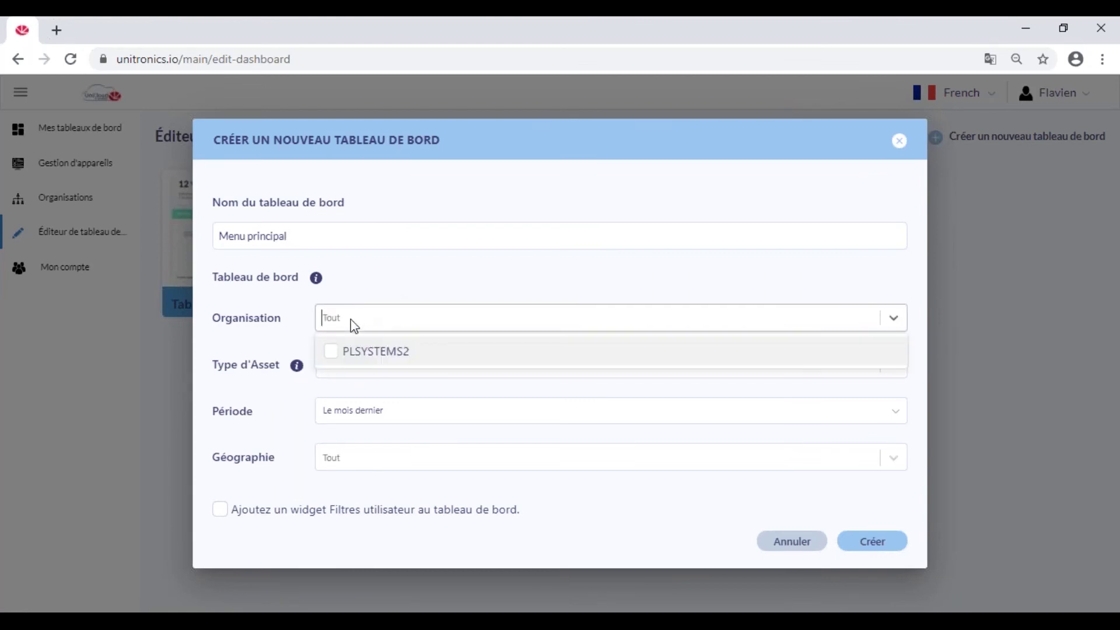
{"action": "left_click", "coordinate": [334, 352]}
{"action": "left_click", "coordinate": [345, 368]}
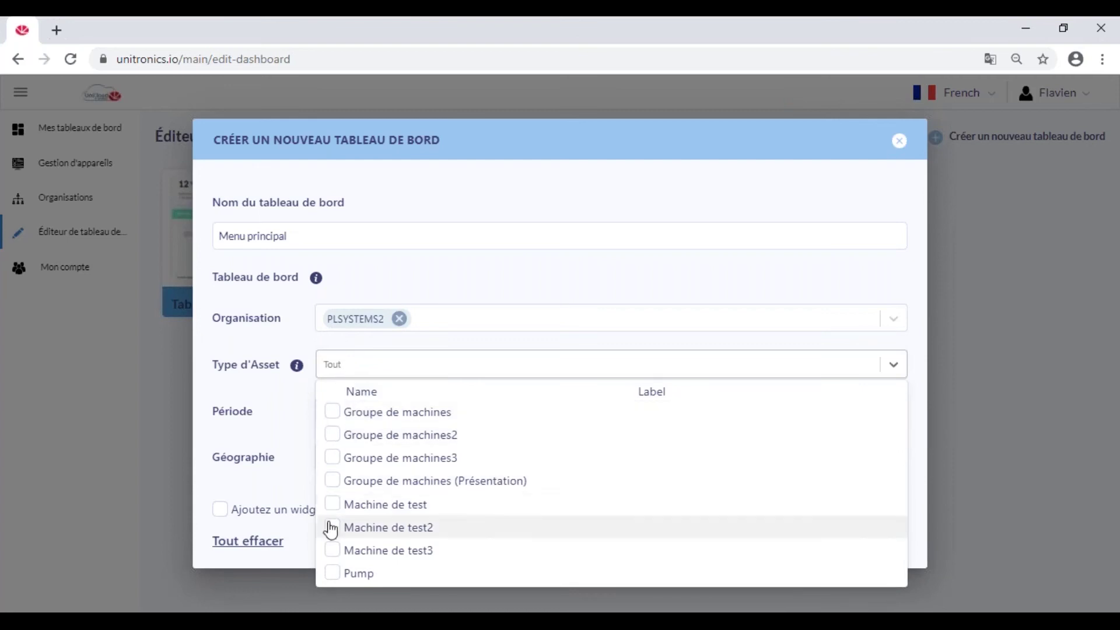
{"action": "left_click", "coordinate": [333, 484]}
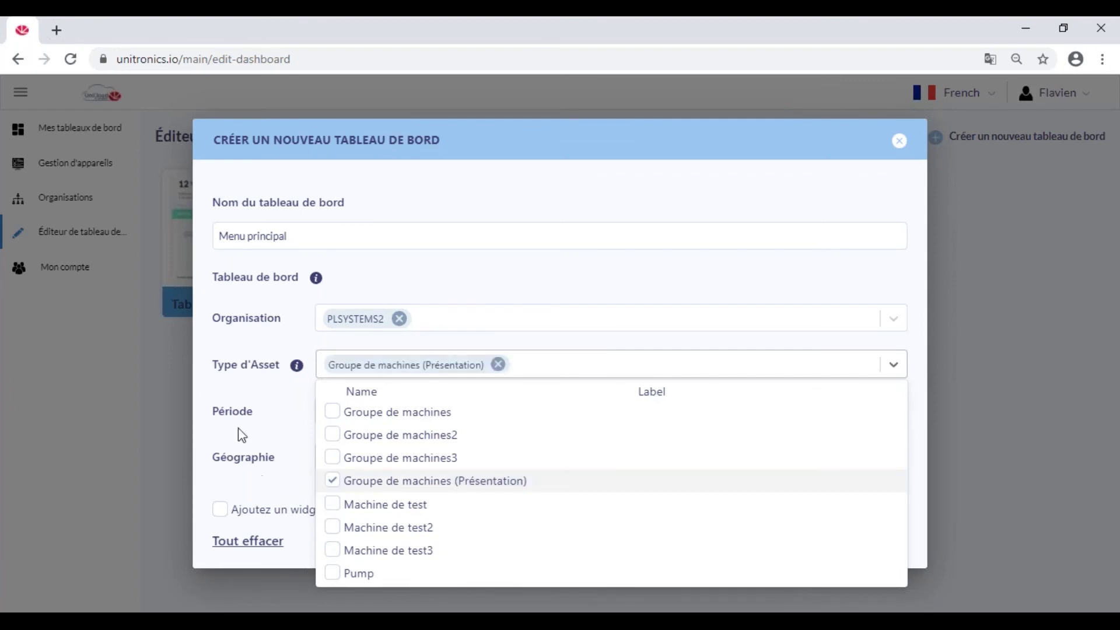
{"action": "left_click", "coordinate": [365, 415]}
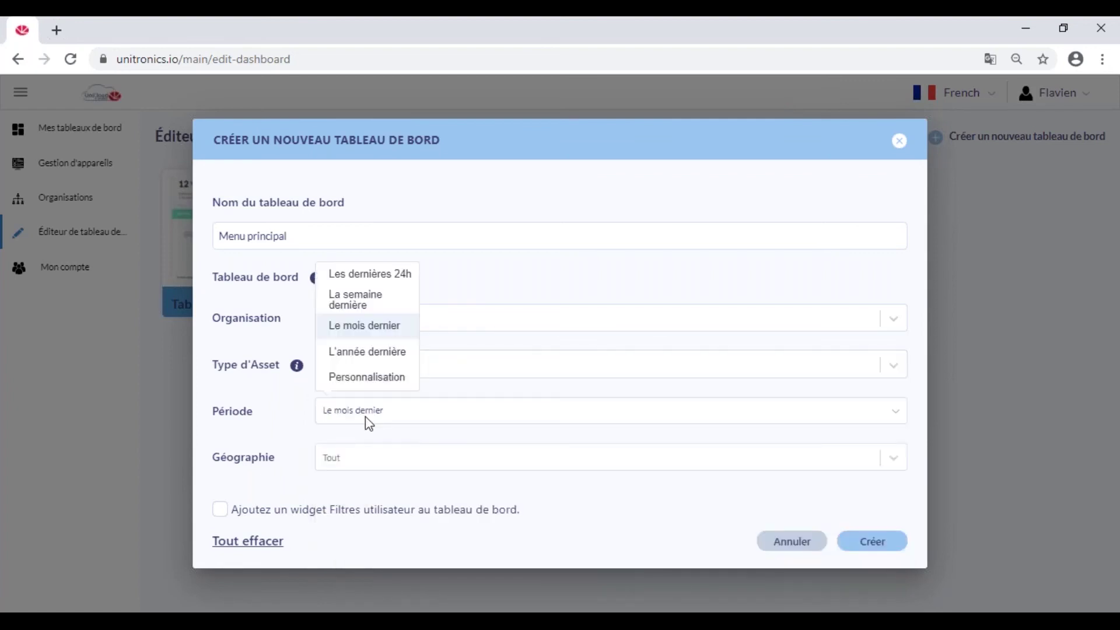
{"action": "left_click", "coordinate": [389, 304]}
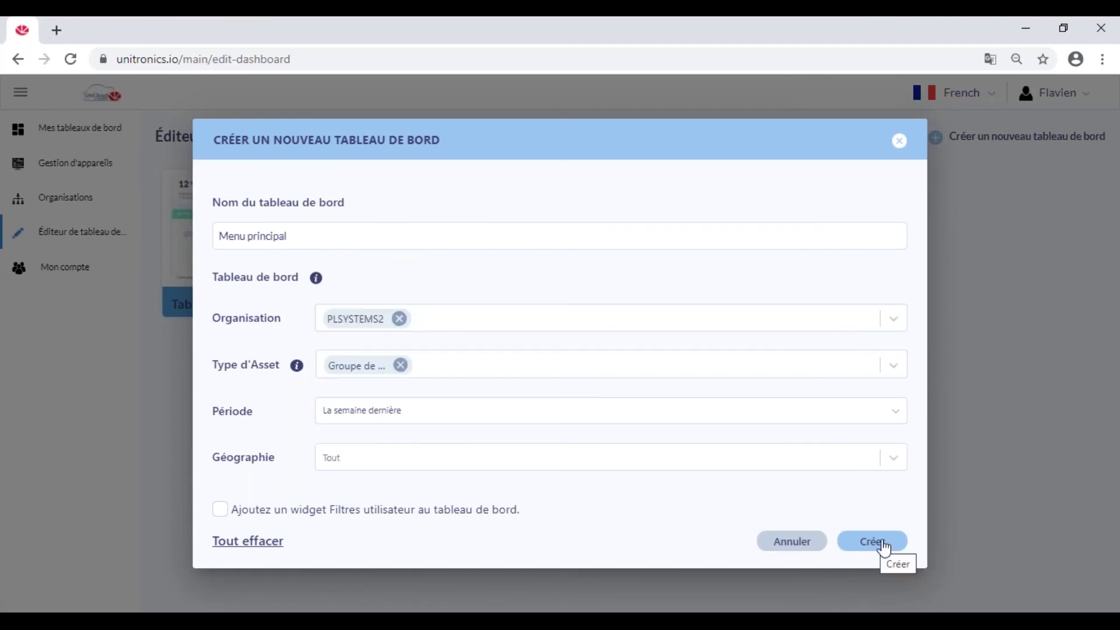
{"action": "left_click", "coordinate": [878, 545]}
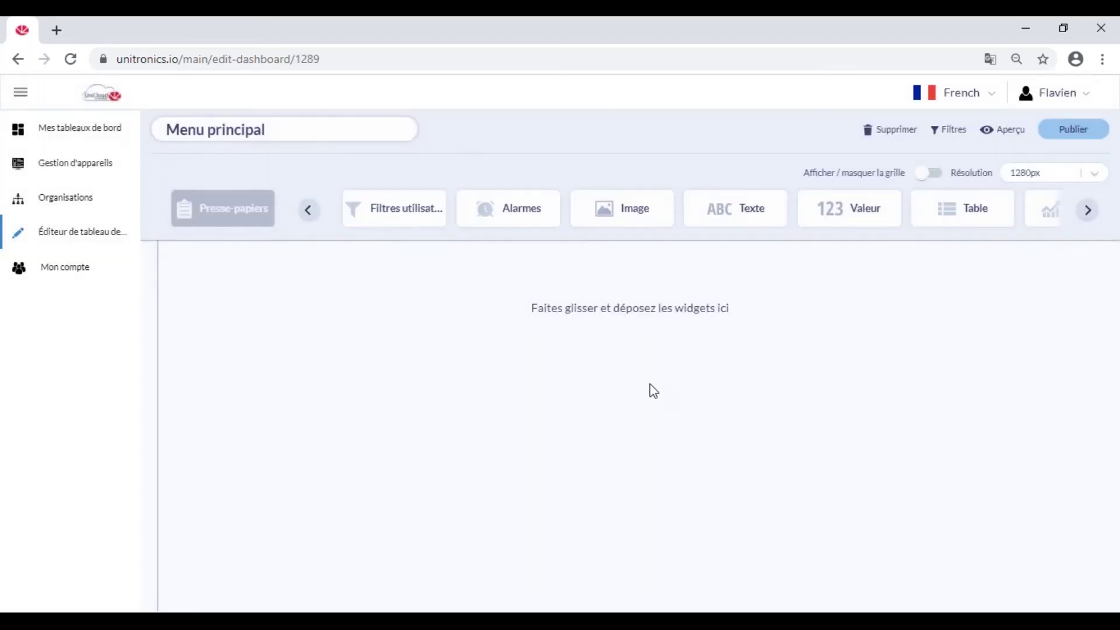
{"action": "left_click", "coordinate": [949, 131]}
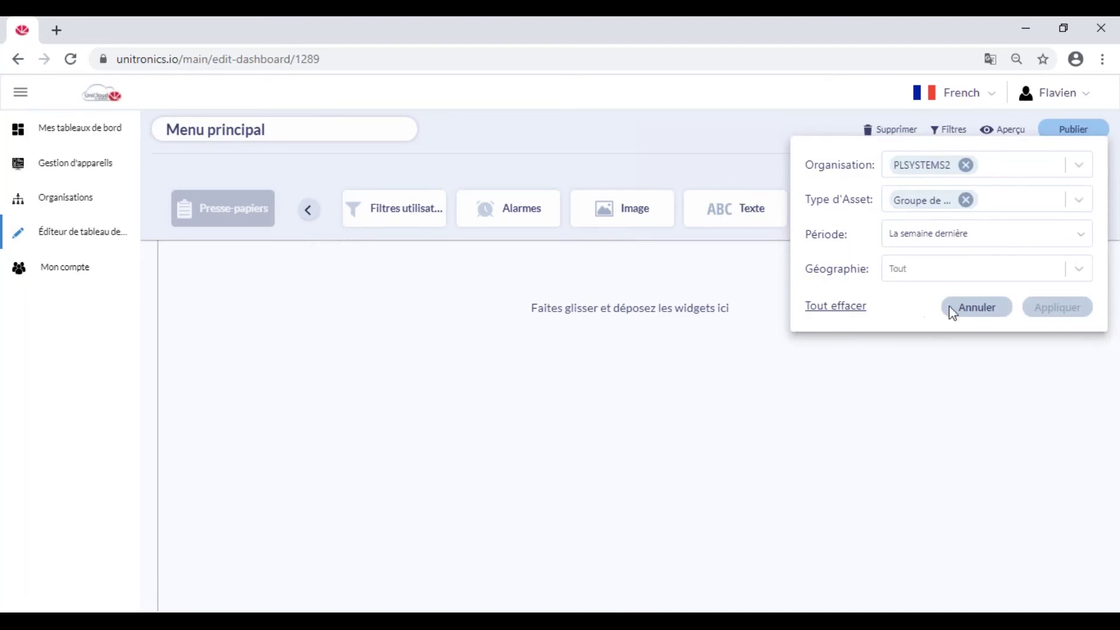
{"action": "left_click", "coordinate": [949, 131]}
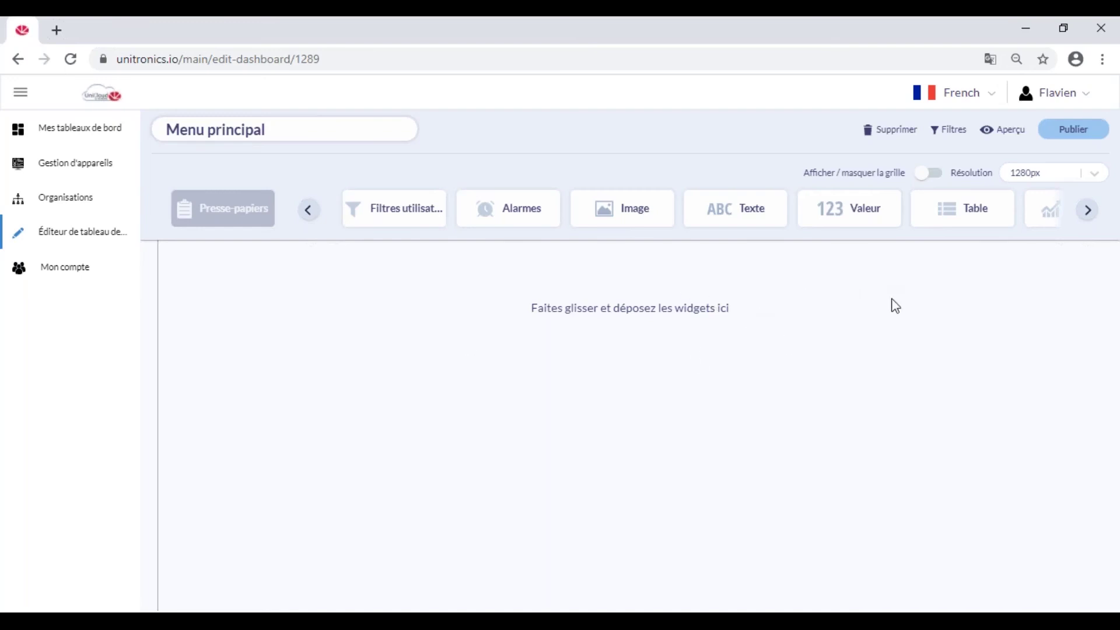
{"action": "left_click", "coordinate": [1081, 179]}
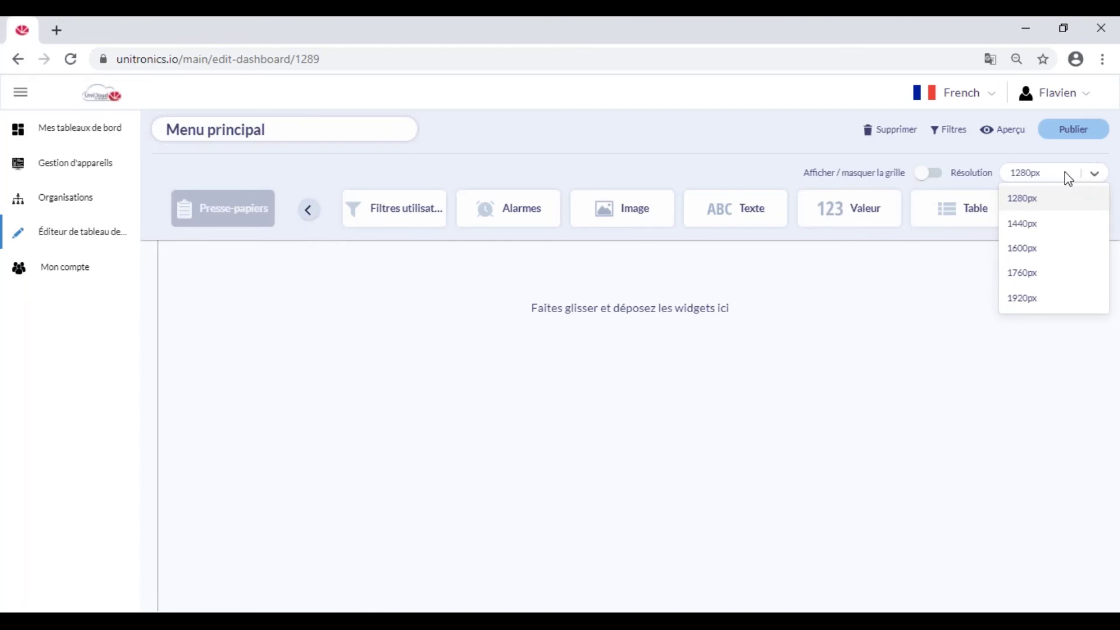
{"action": "left_click", "coordinate": [1032, 173]}
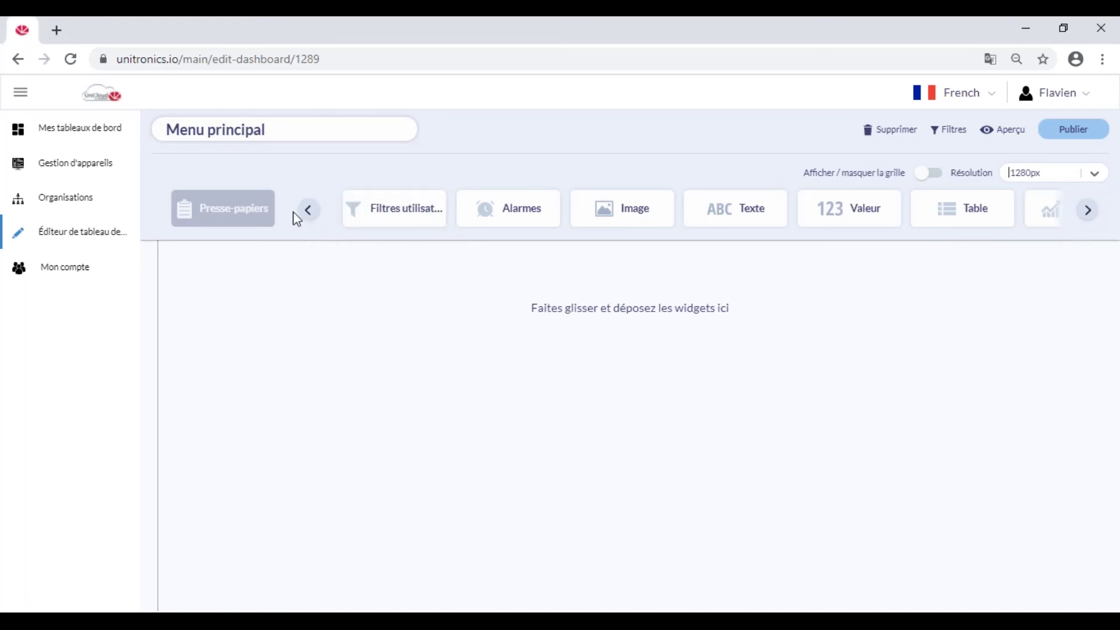
{"action": "left_click", "coordinate": [1088, 212]}
{"action": "left_click", "coordinate": [1088, 211]}
{"action": "left_click", "coordinate": [1088, 211]}
{"action": "left_click", "coordinate": [1089, 211]}
{"action": "left_click", "coordinate": [1088, 212]}
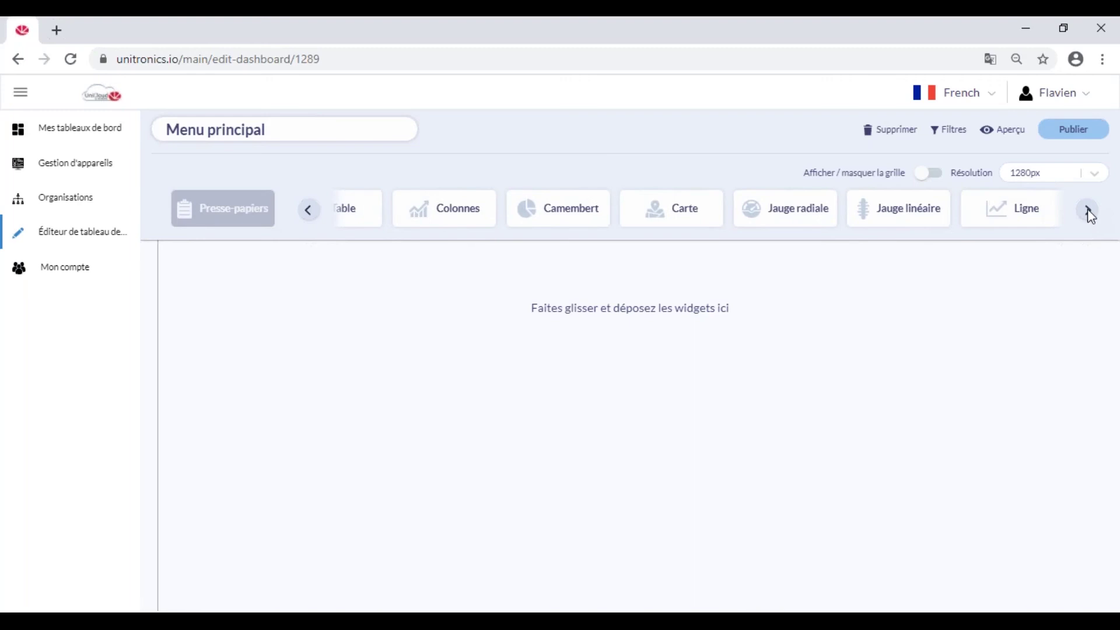
{"action": "left_click", "coordinate": [315, 216]}
{"action": "left_click", "coordinate": [315, 216]}
{"action": "left_click", "coordinate": [315, 216]}
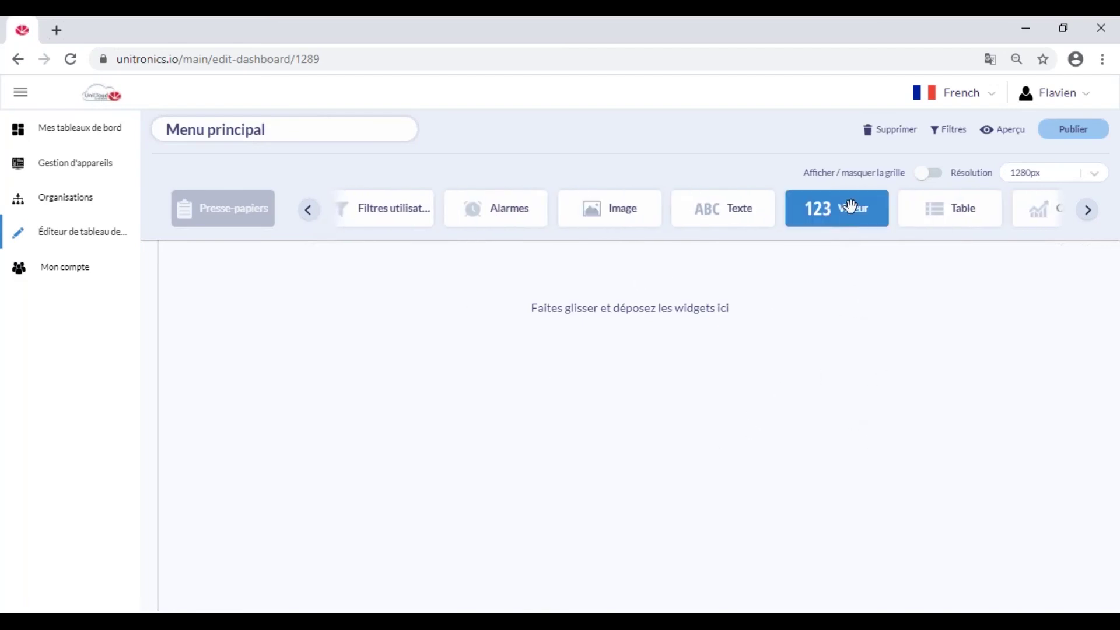
Place a Valeur widget on the dashboard based on the Groupe de machines (Présentation) asset type.
{"action": "left_click_drag", "start_coordinate": [840, 213], "coordinate": [616, 296]}
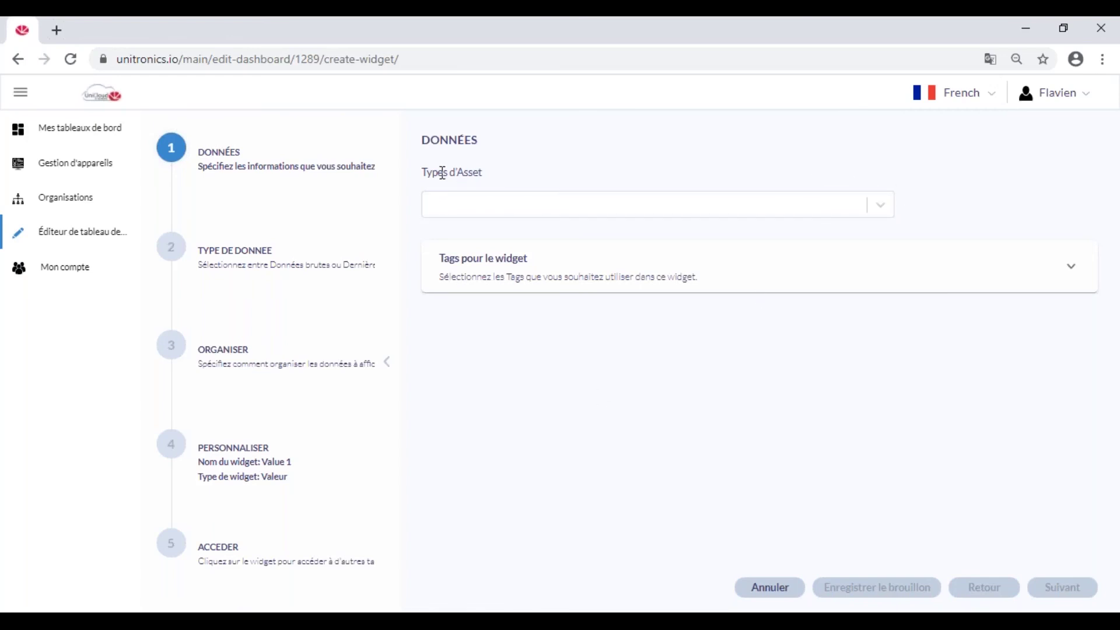
{"action": "left_click", "coordinate": [880, 204]}
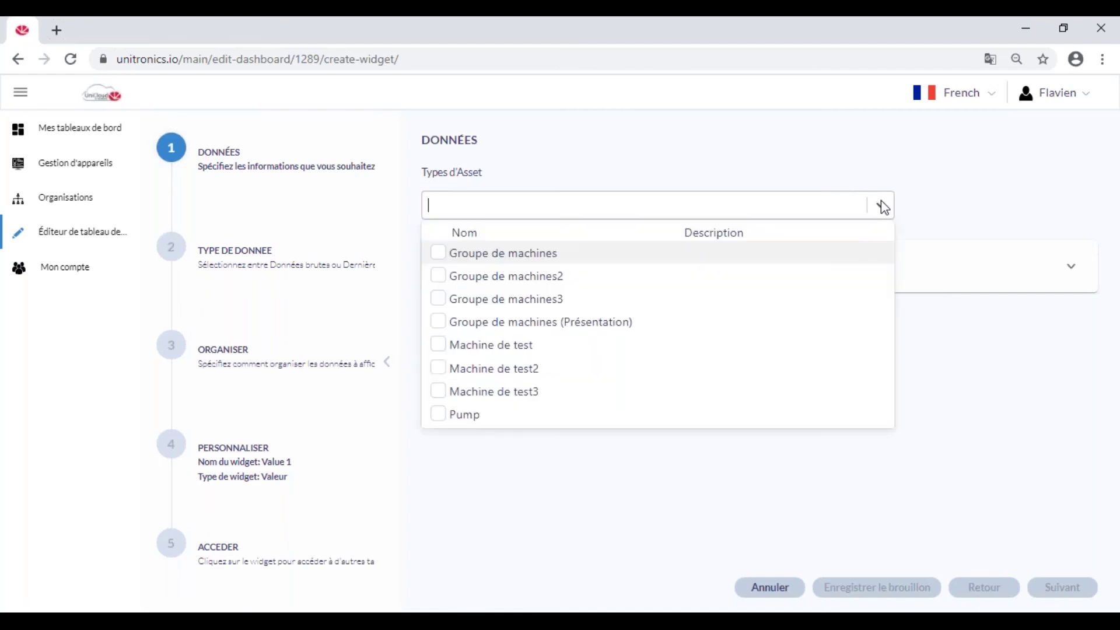
{"action": "left_click", "coordinate": [437, 322]}
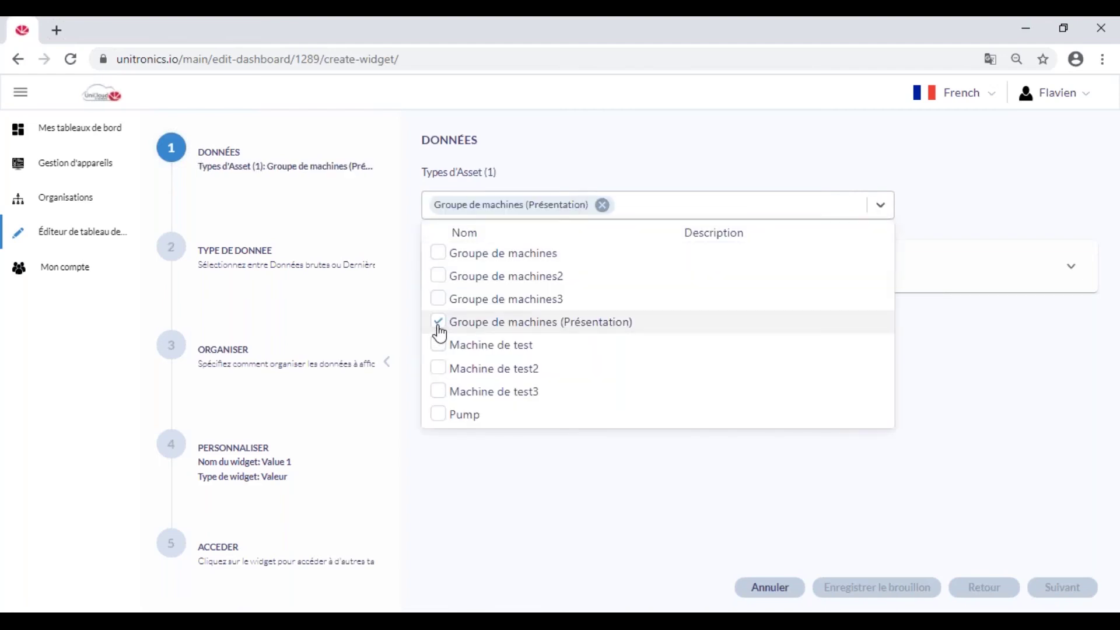
{"action": "left_click", "coordinate": [969, 363]}
Give the widget the Nom de l'Asset property and the Variable numérique tag as its data.
{"action": "left_click", "coordinate": [1069, 269]}
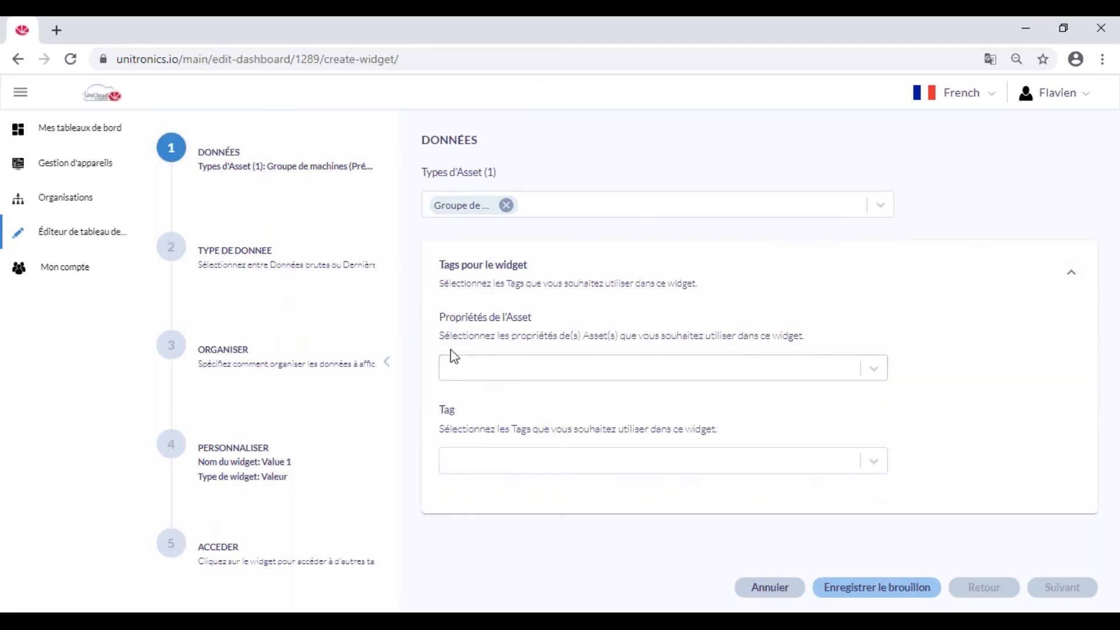
{"action": "left_click", "coordinate": [875, 368]}
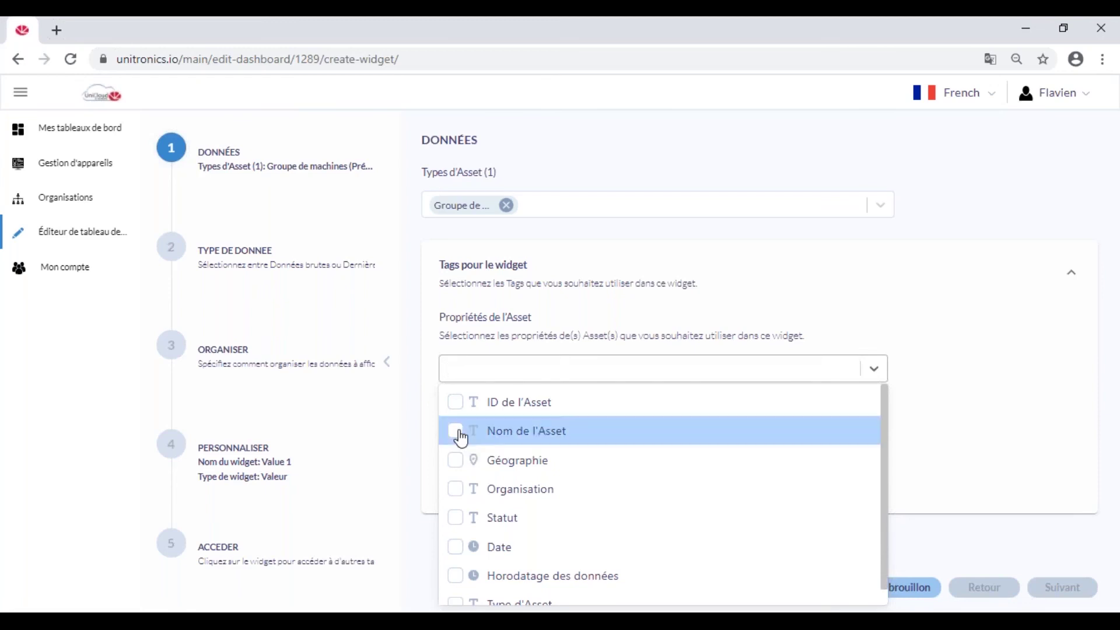
{"action": "left_click", "coordinate": [457, 432]}
{"action": "left_click", "coordinate": [895, 372]}
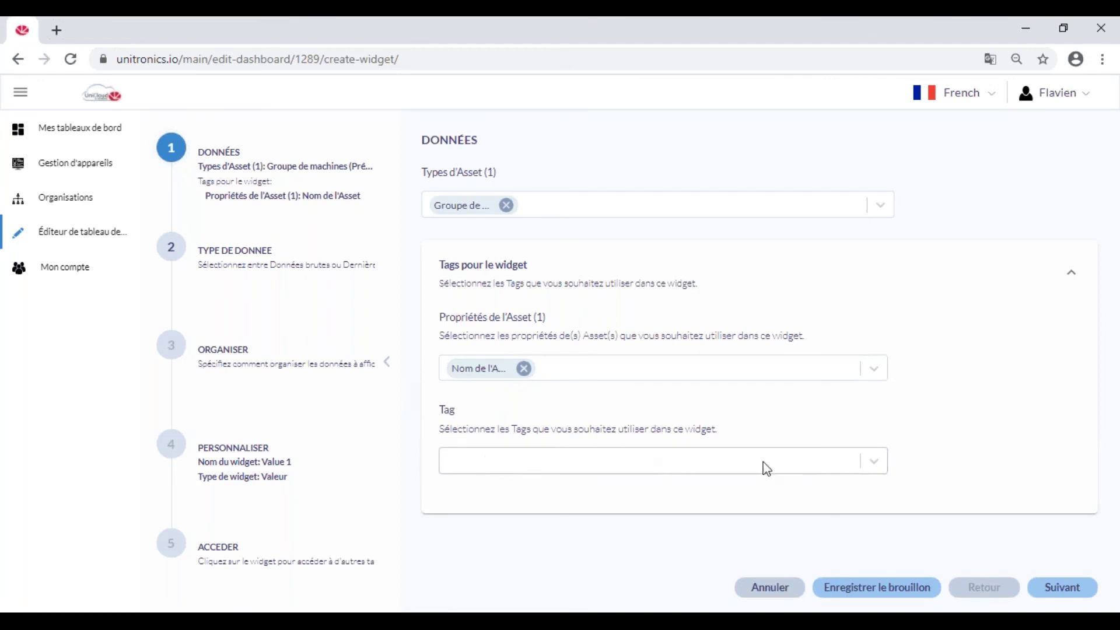
{"action": "left_click", "coordinate": [876, 466]}
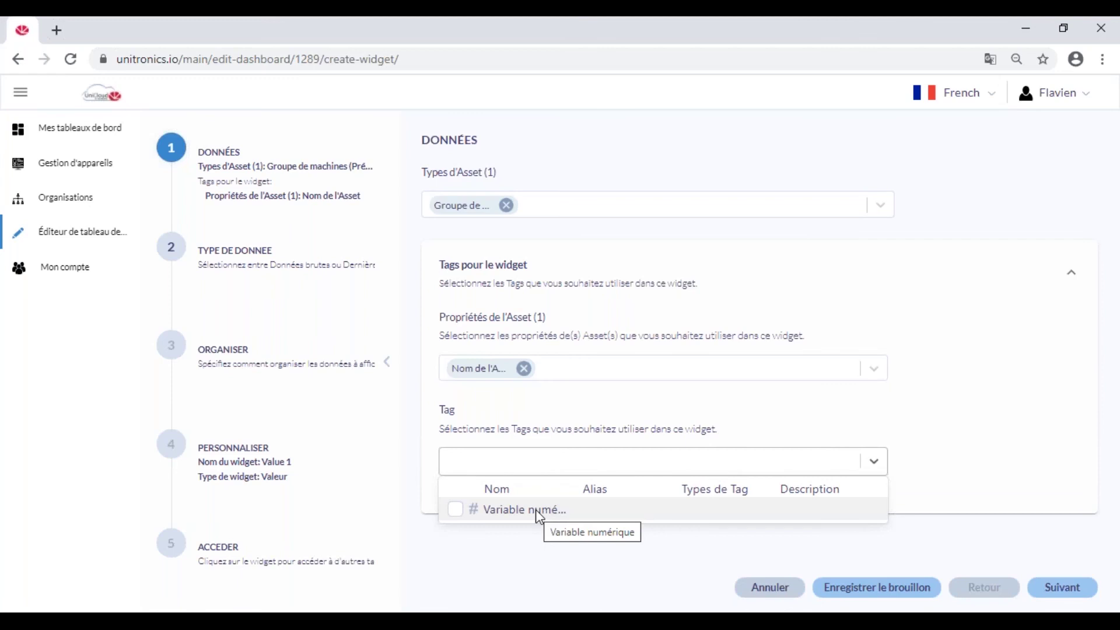
{"action": "left_click", "coordinate": [456, 510]}
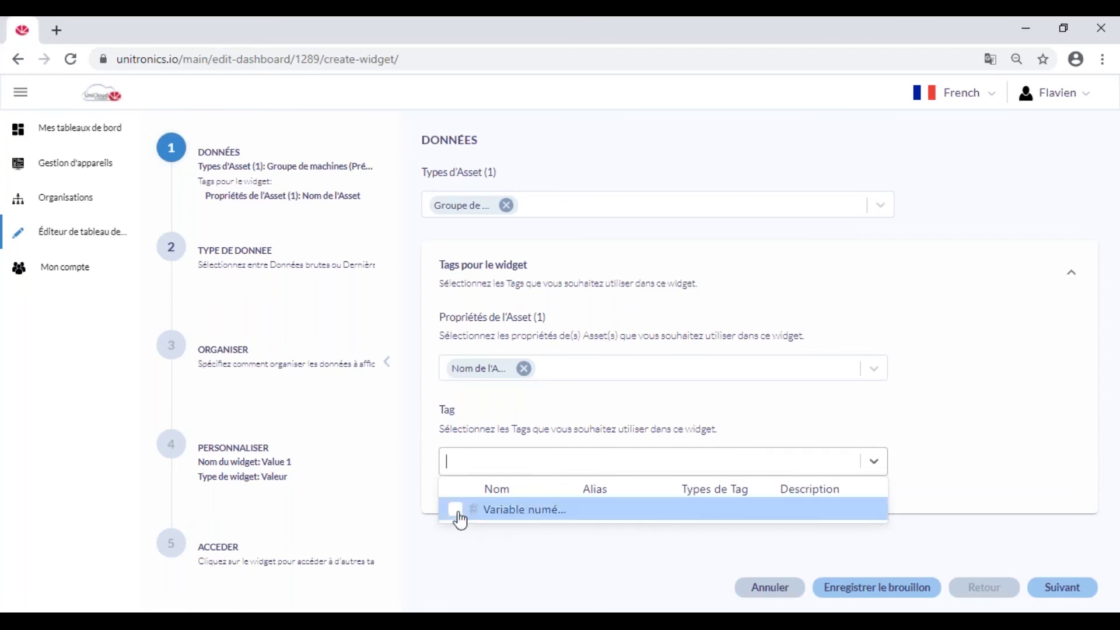
{"action": "left_click", "coordinate": [1063, 589]}
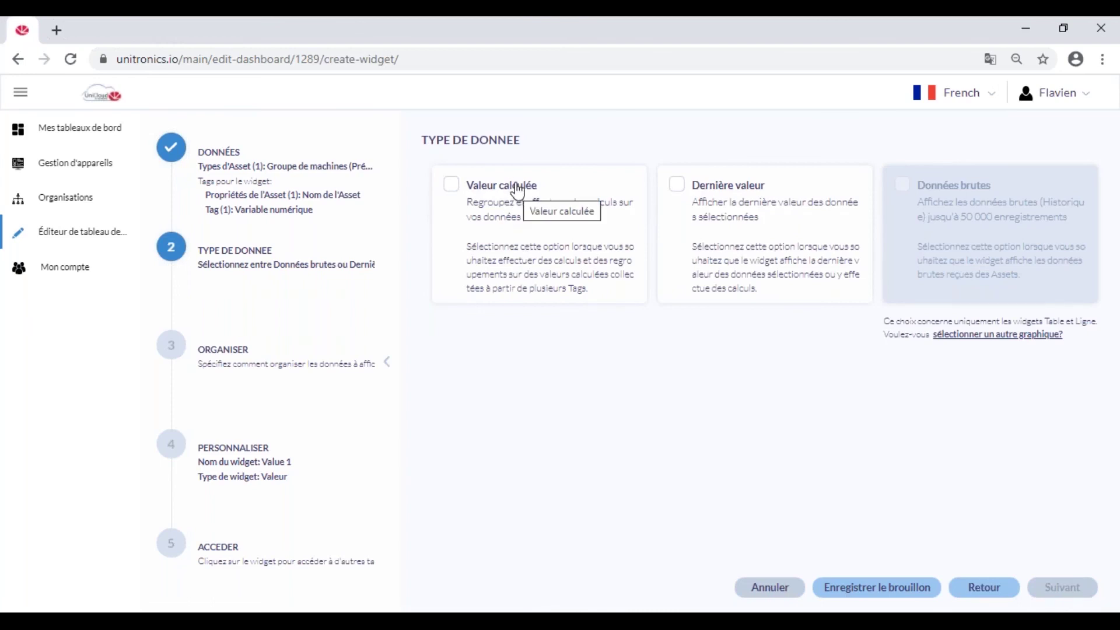
Show the Dernière valeur of Variable numérique in the widget, with the preview reading 52.
{"action": "left_click", "coordinate": [757, 190]}
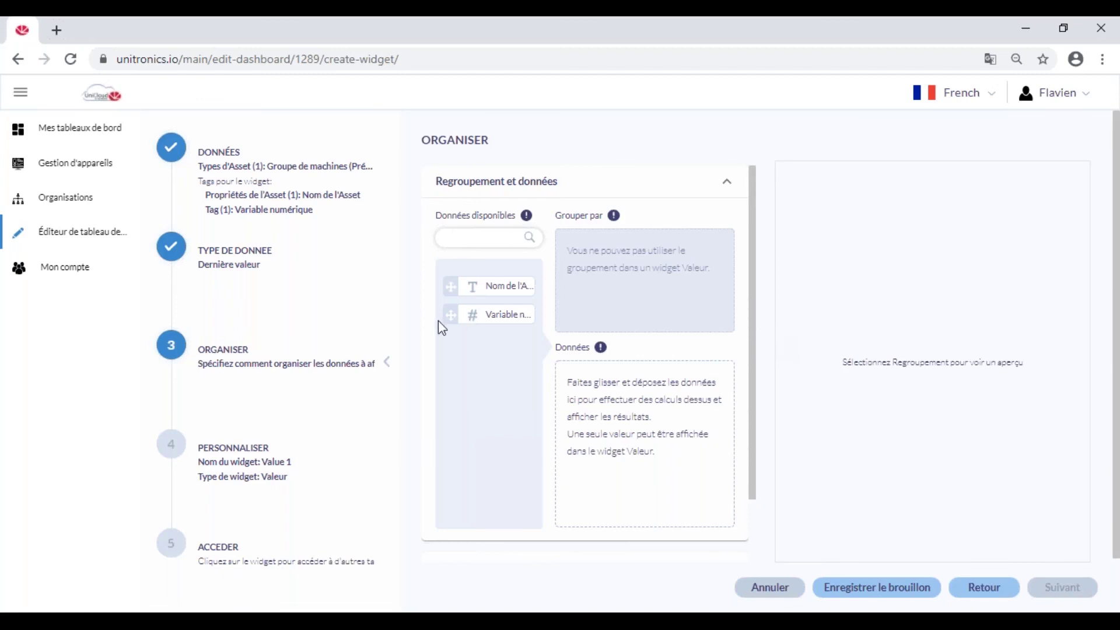
{"action": "left_click_drag", "start_coordinate": [451, 317], "coordinate": [595, 400]}
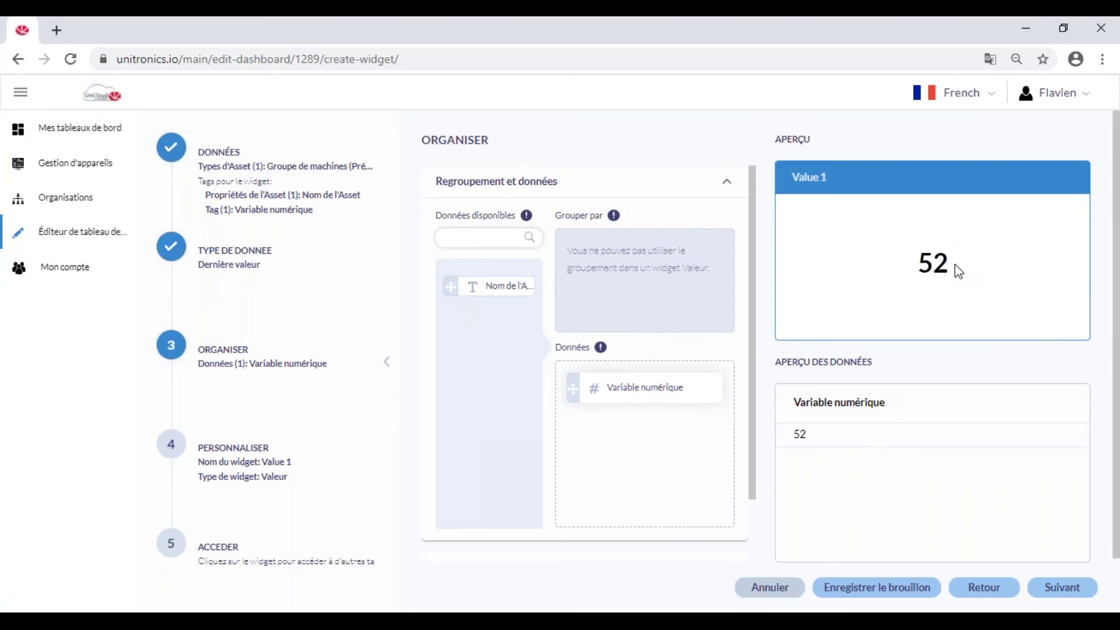
{"action": "left_click", "coordinate": [260, 469]}
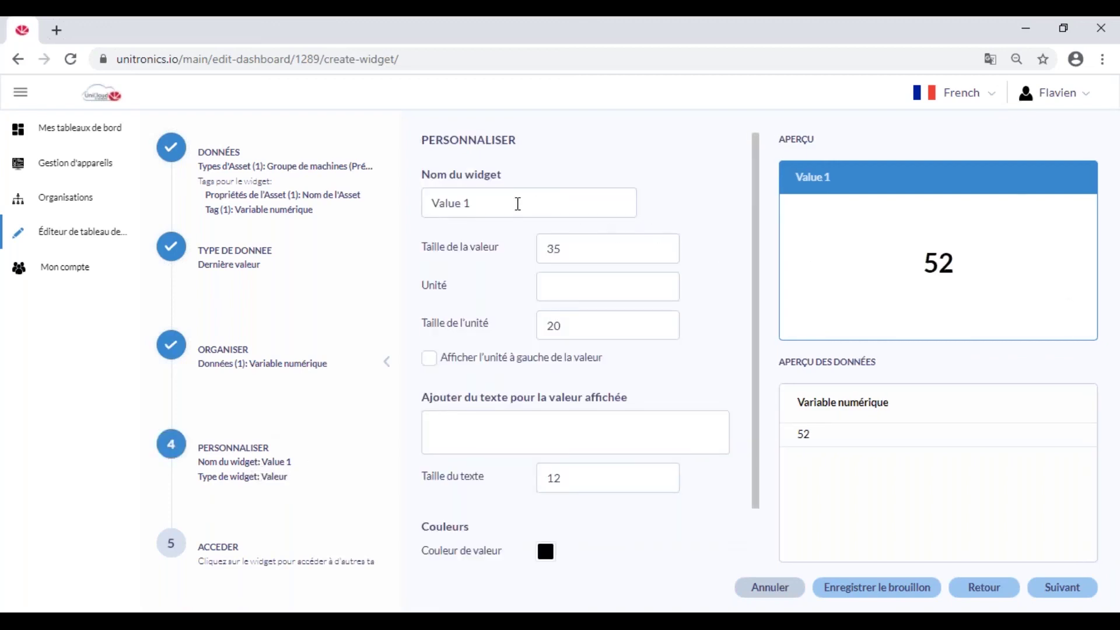
Rename the widget to 'Valeur de l'automate'.
{"action": "left_click_drag", "start_coordinate": [470, 203], "coordinate": [425, 196]}
{"action": "type", "text": "Valeur de l'automate"}
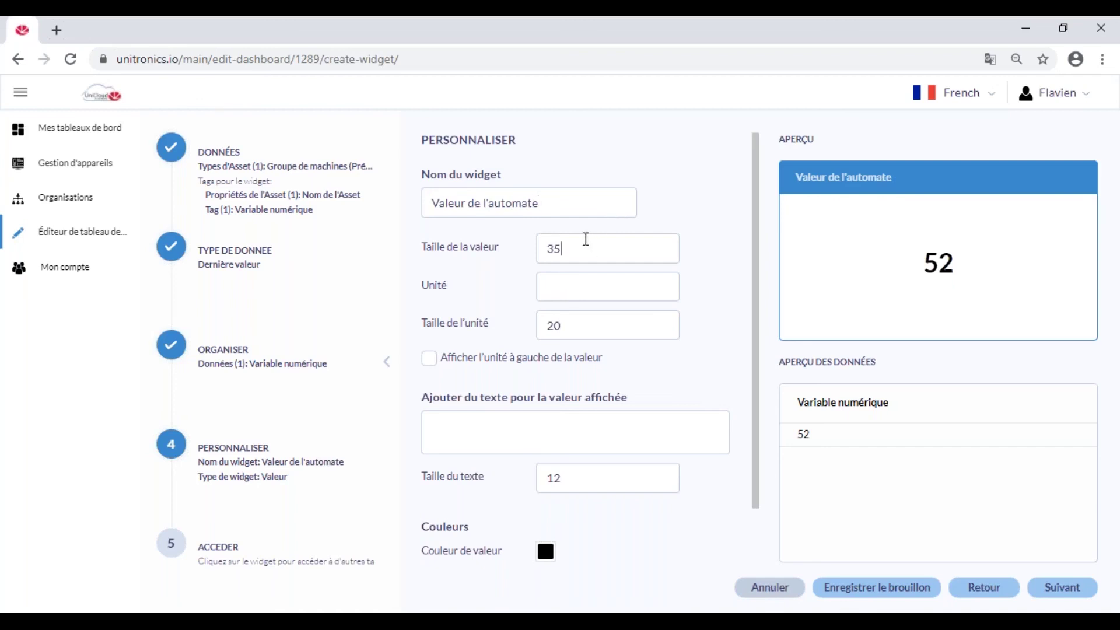
{"action": "left_click_drag", "start_coordinate": [586, 239], "coordinate": [539, 235]}
{"action": "left_click", "coordinate": [578, 325]}
Set the widget unit to Bar with unit size 32 and finish it onto the dashboard.
{"action": "left_click", "coordinate": [597, 282]}
{"action": "type", "text": "Bar"}
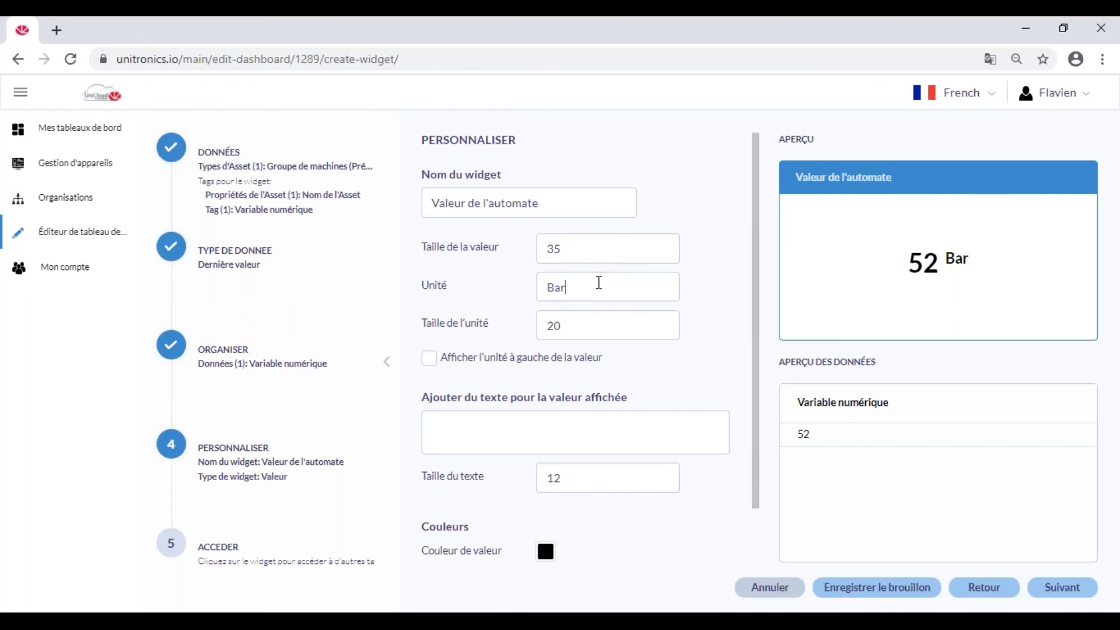
{"action": "key", "text": "BackSpace"}
{"action": "key", "text": "BackSpace"}
{"action": "type", "text": "32"}
{"action": "scroll", "coordinate": [615, 390], "scroll_direction": "down", "scroll_amount": 1}
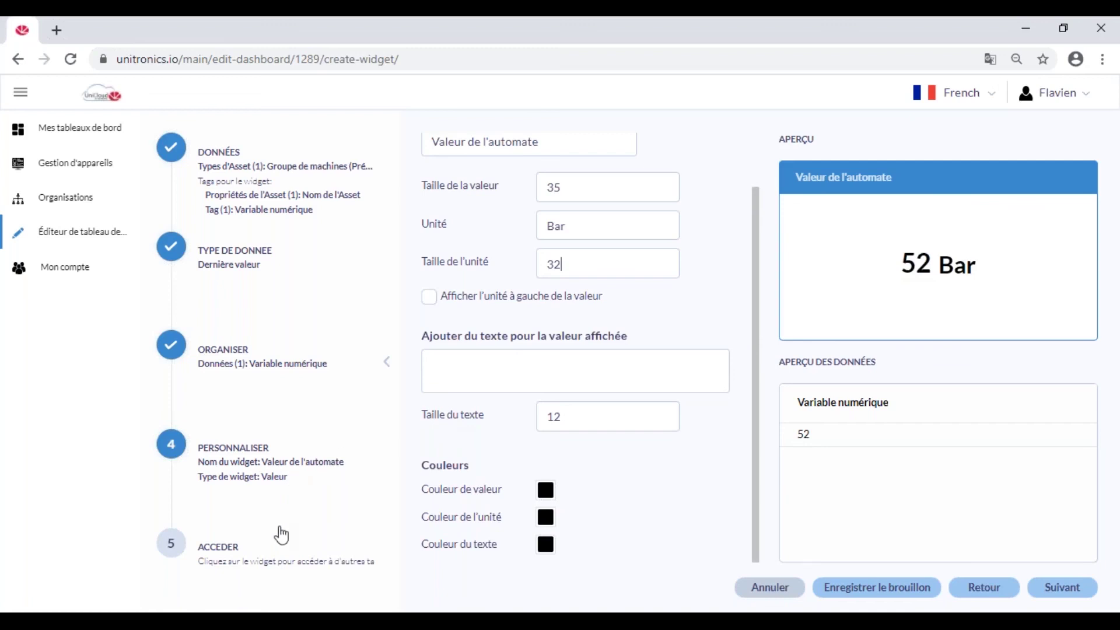
{"action": "left_click", "coordinate": [267, 563]}
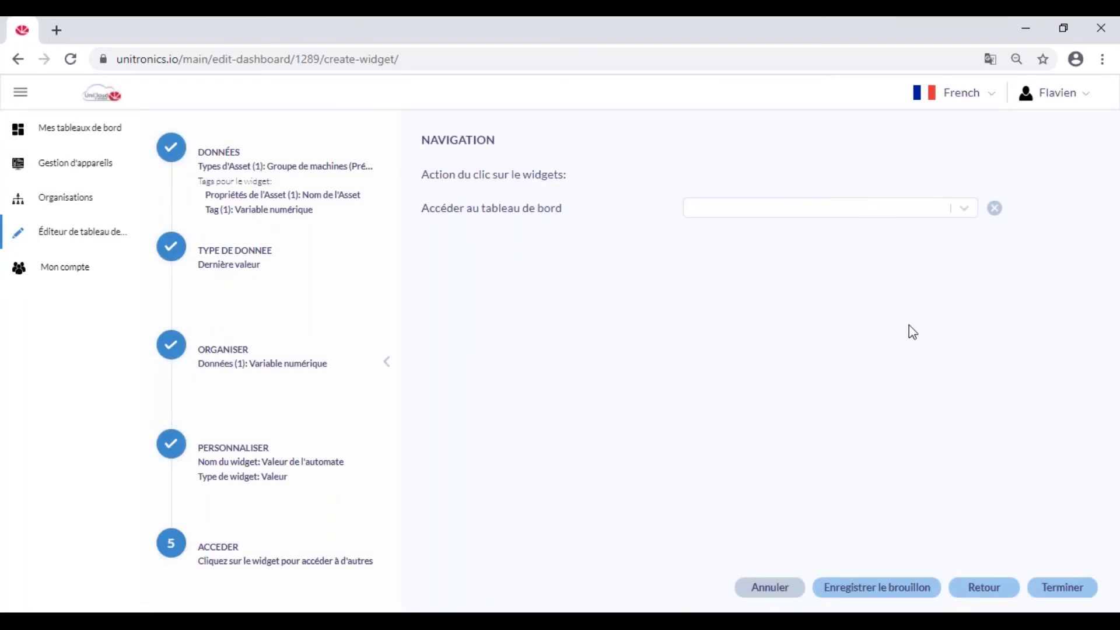
{"action": "left_click", "coordinate": [1067, 595]}
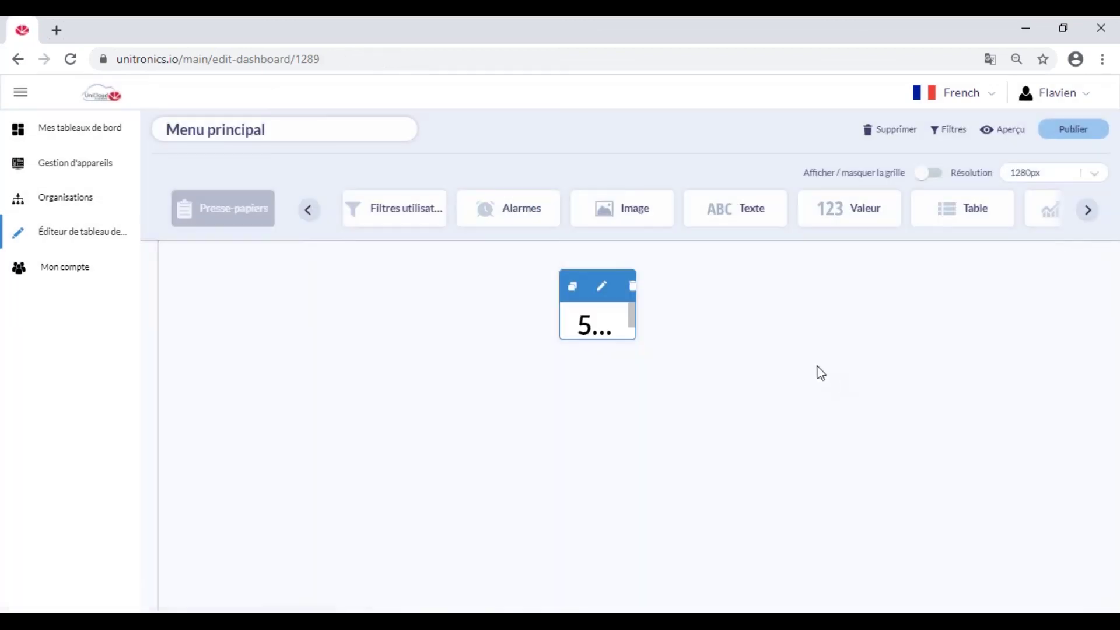
Enlarge the 52 Bar widget and move it up and left on the dashboard.
{"action": "left_click_drag", "start_coordinate": [633, 336], "coordinate": [830, 427]}
{"action": "left_click_drag", "start_coordinate": [671, 286], "coordinate": [624, 267]}
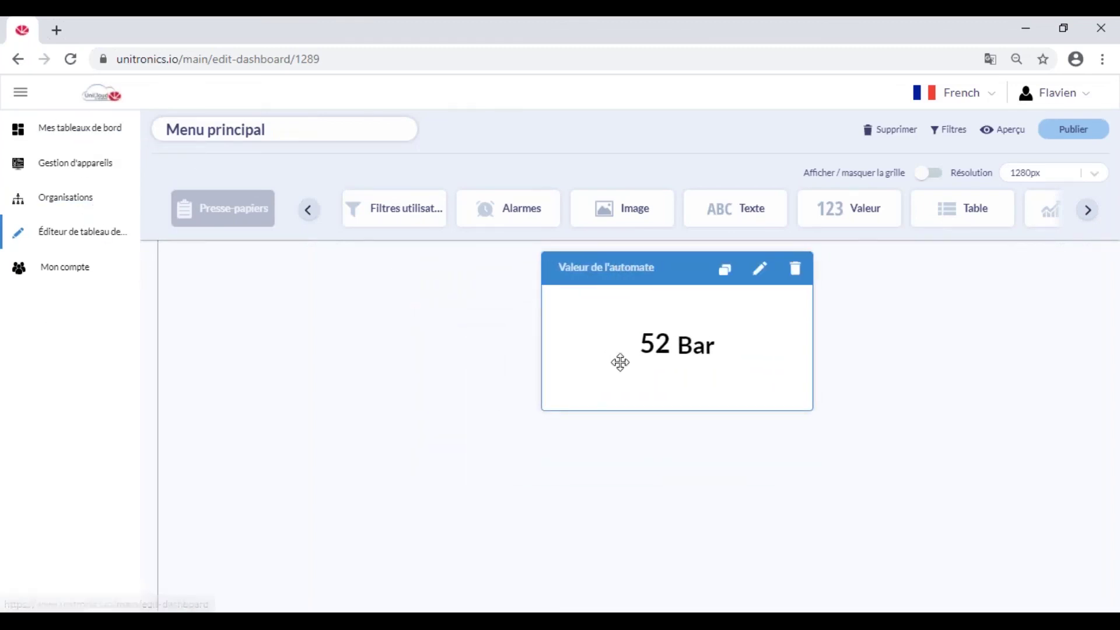
{"action": "left_click_drag", "start_coordinate": [282, 129], "coordinate": [189, 129]}
{"action": "left_click", "coordinate": [442, 338]}
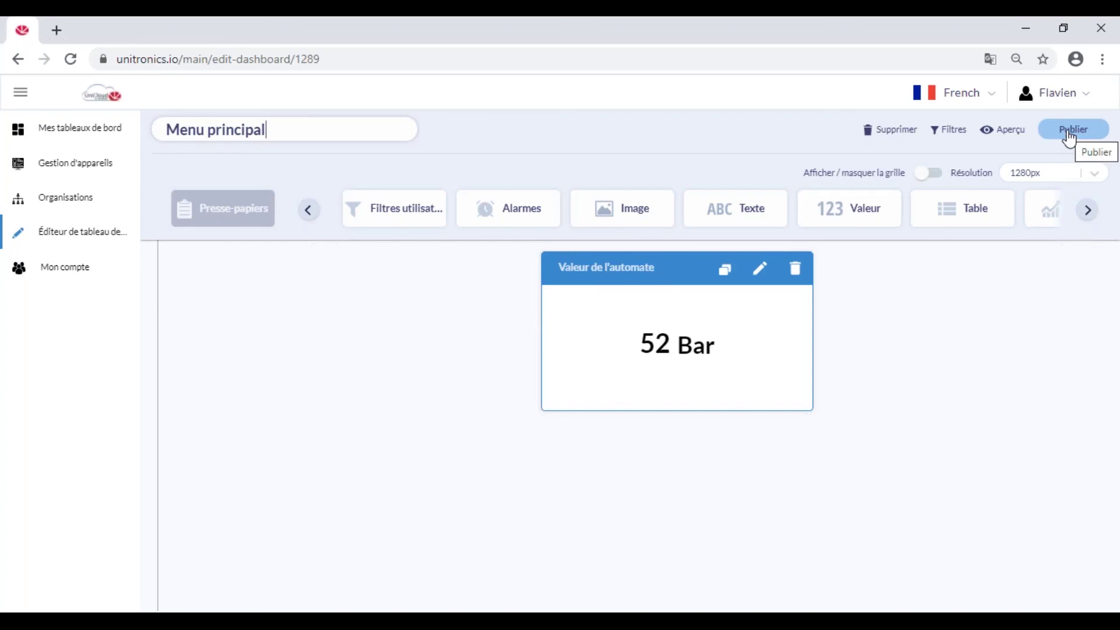
Publish the Menu principal dashboard and open the organisation details page.
{"action": "left_click", "coordinate": [1070, 139]}
{"action": "left_click", "coordinate": [643, 447]}
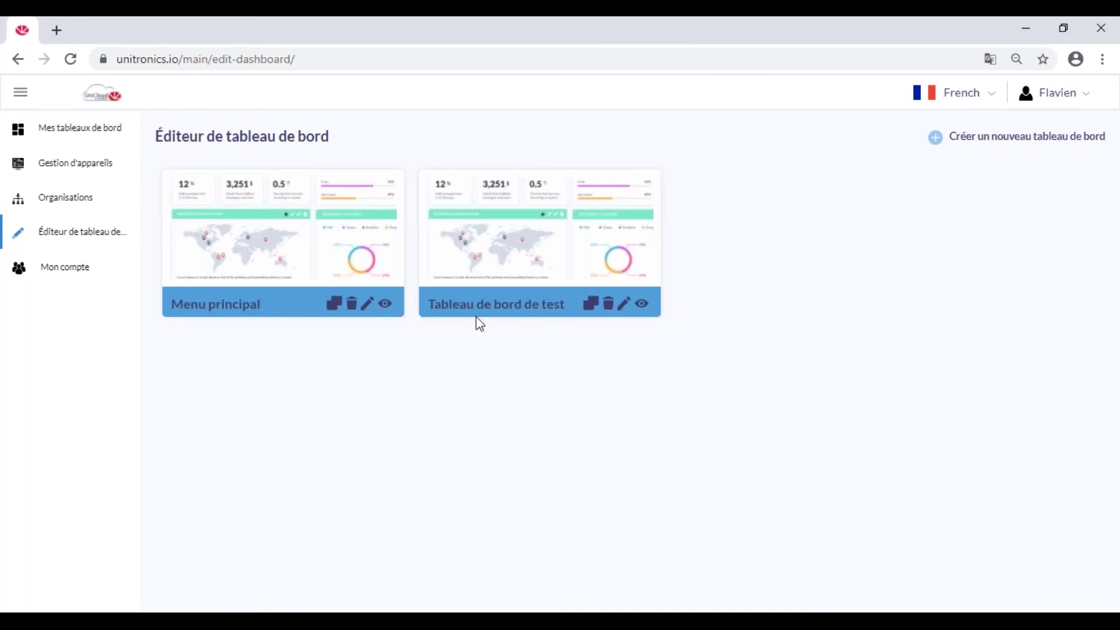
{"action": "left_click", "coordinate": [71, 201]}
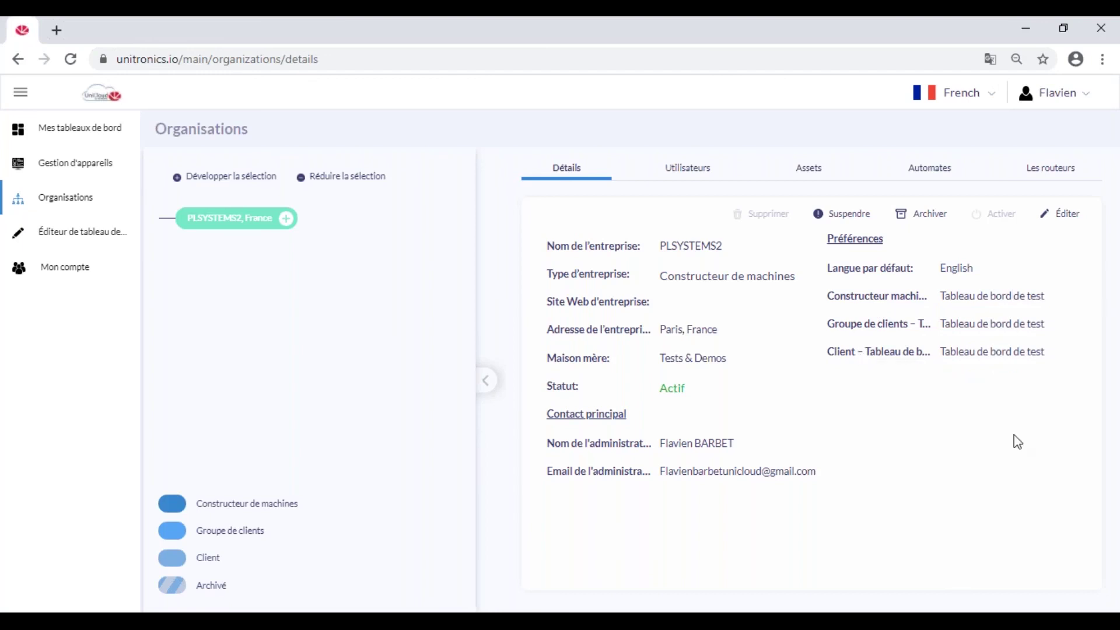
Save Menu principal as the default dashboard for machine builder, customer group and client.
{"action": "left_click", "coordinate": [1060, 217]}
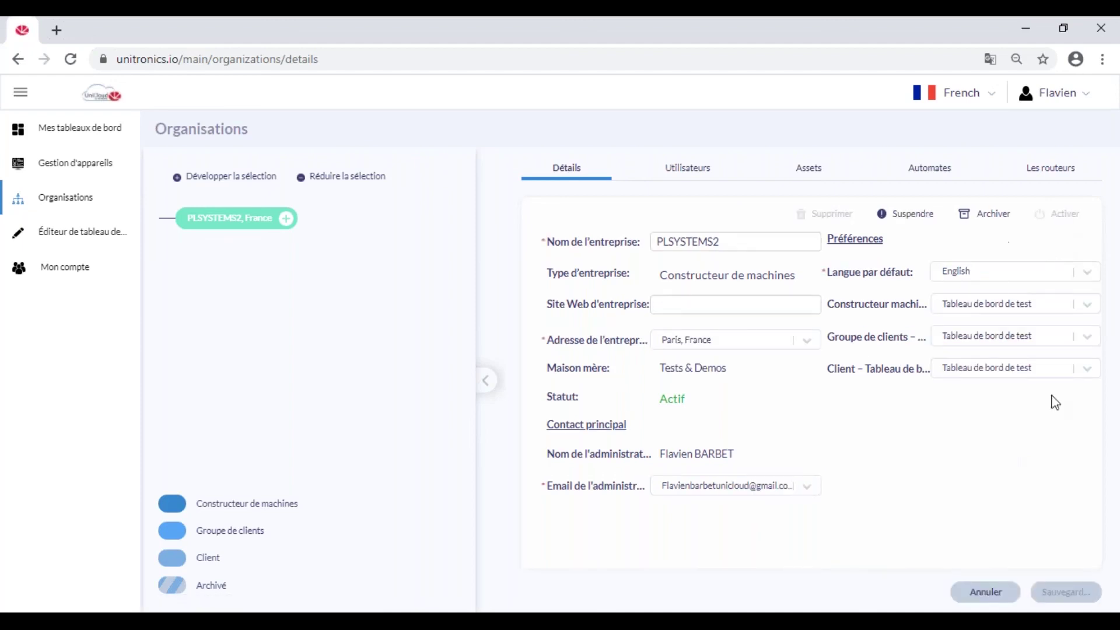
{"action": "left_click", "coordinate": [1090, 307]}
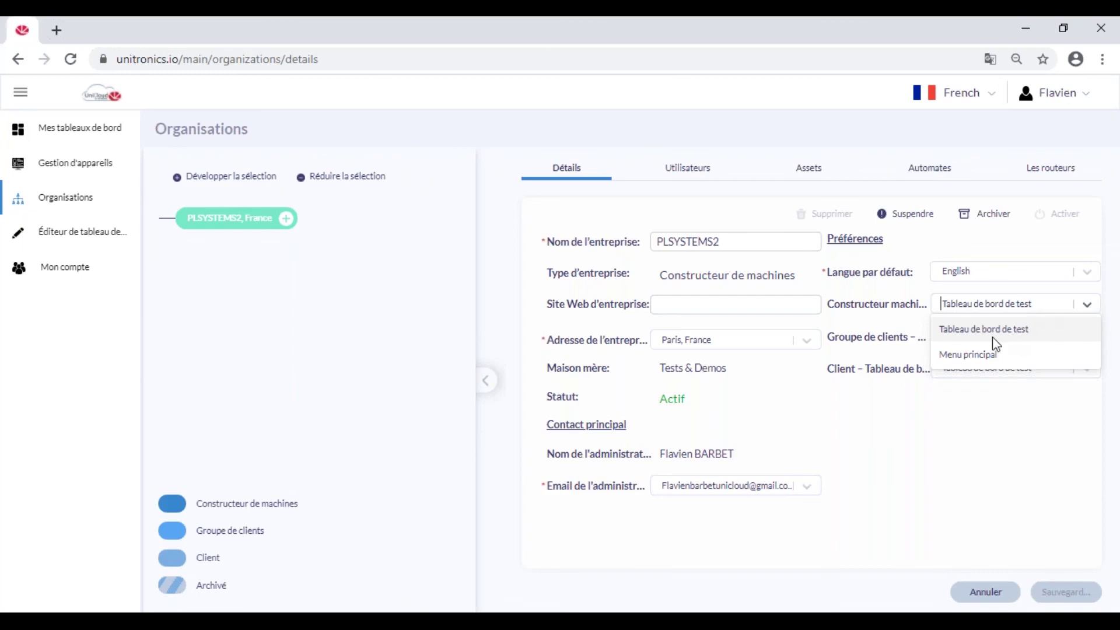
{"action": "left_click", "coordinate": [985, 358]}
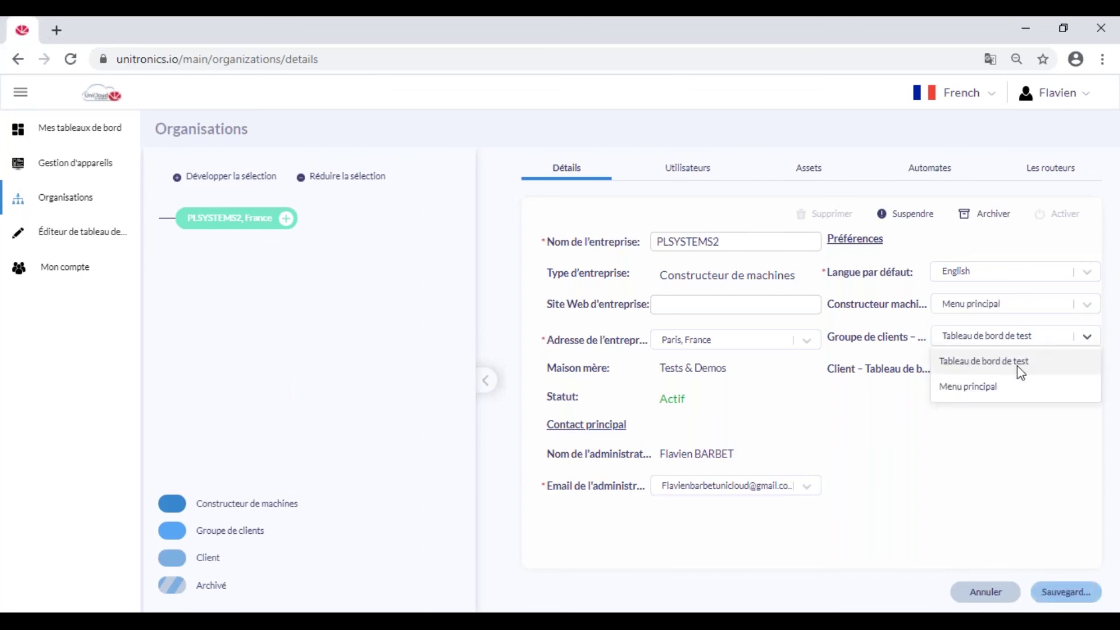
{"action": "left_click", "coordinate": [1012, 387]}
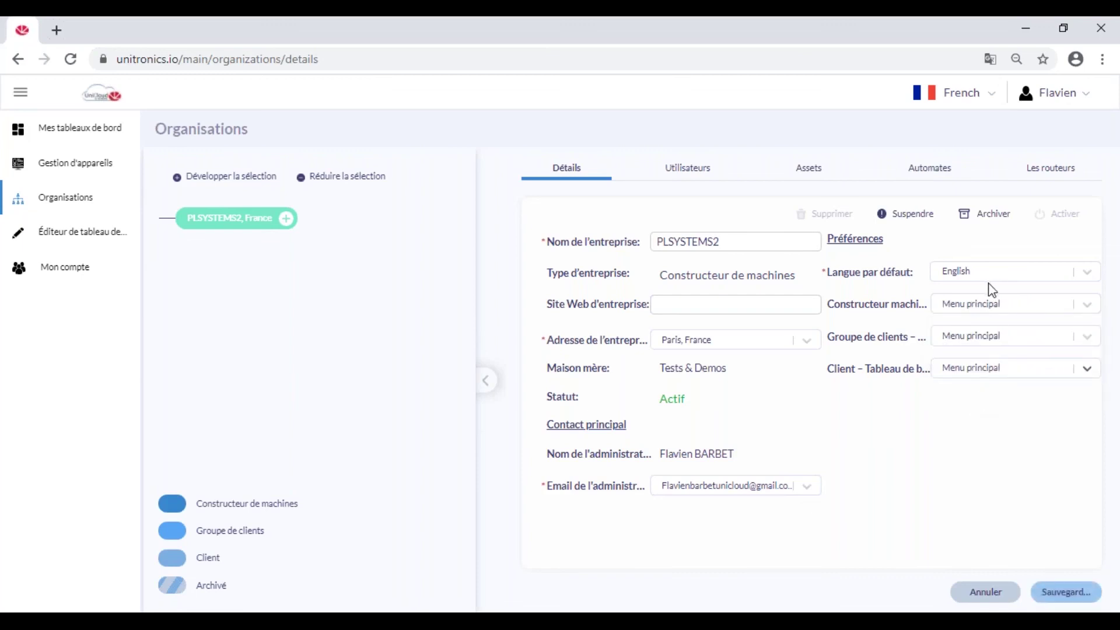
{"action": "left_click", "coordinate": [1067, 592]}
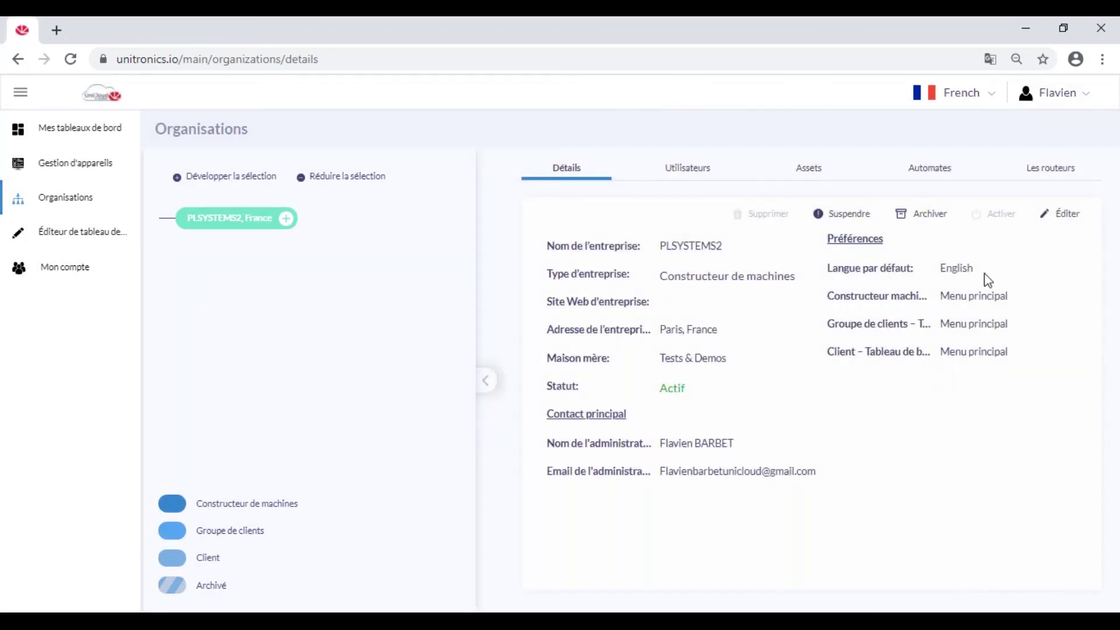
View the published Menu principal dashboard with its Valeur de l'automate widget reading 52 Bar.
{"action": "left_click", "coordinate": [81, 138]}
{"action": "left_click_drag", "start_coordinate": [274, 135], "coordinate": [165, 130]}
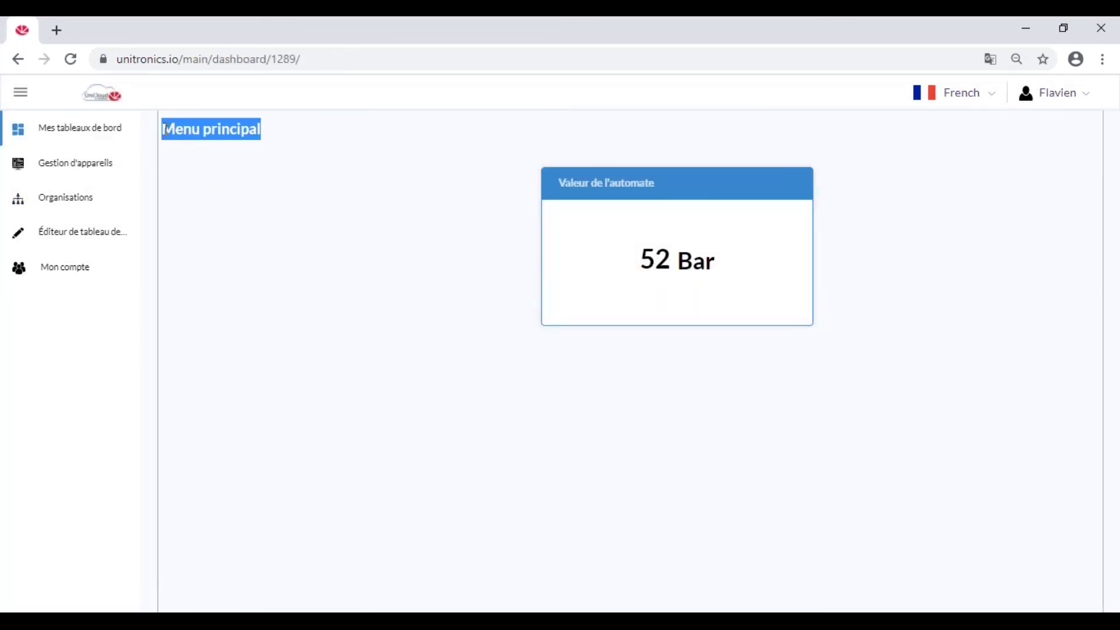
{"action": "left_click", "coordinate": [561, 392]}
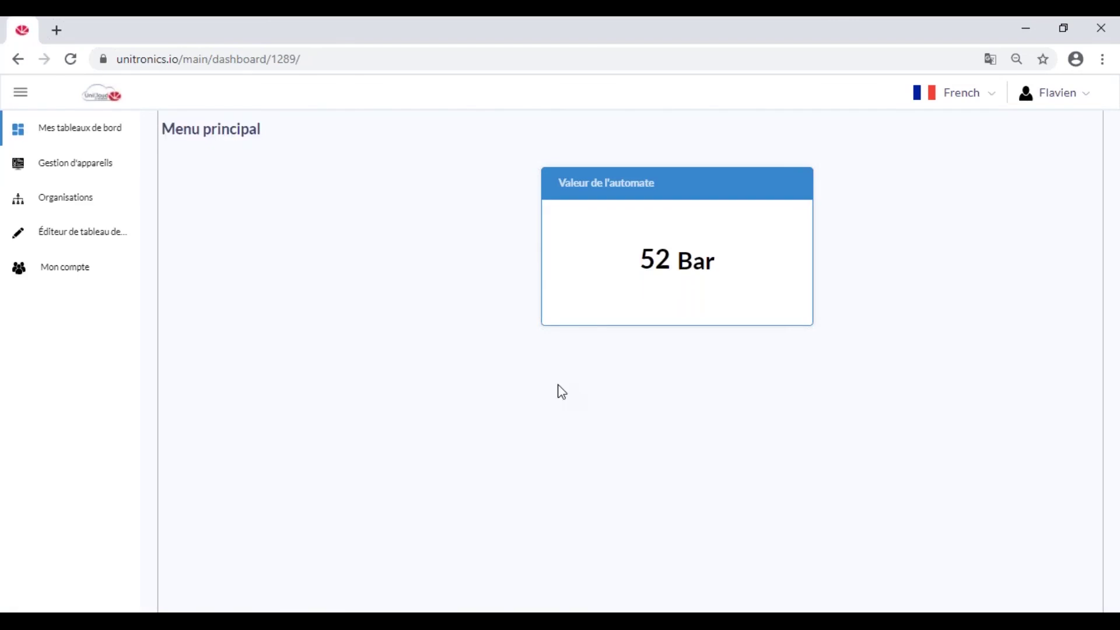